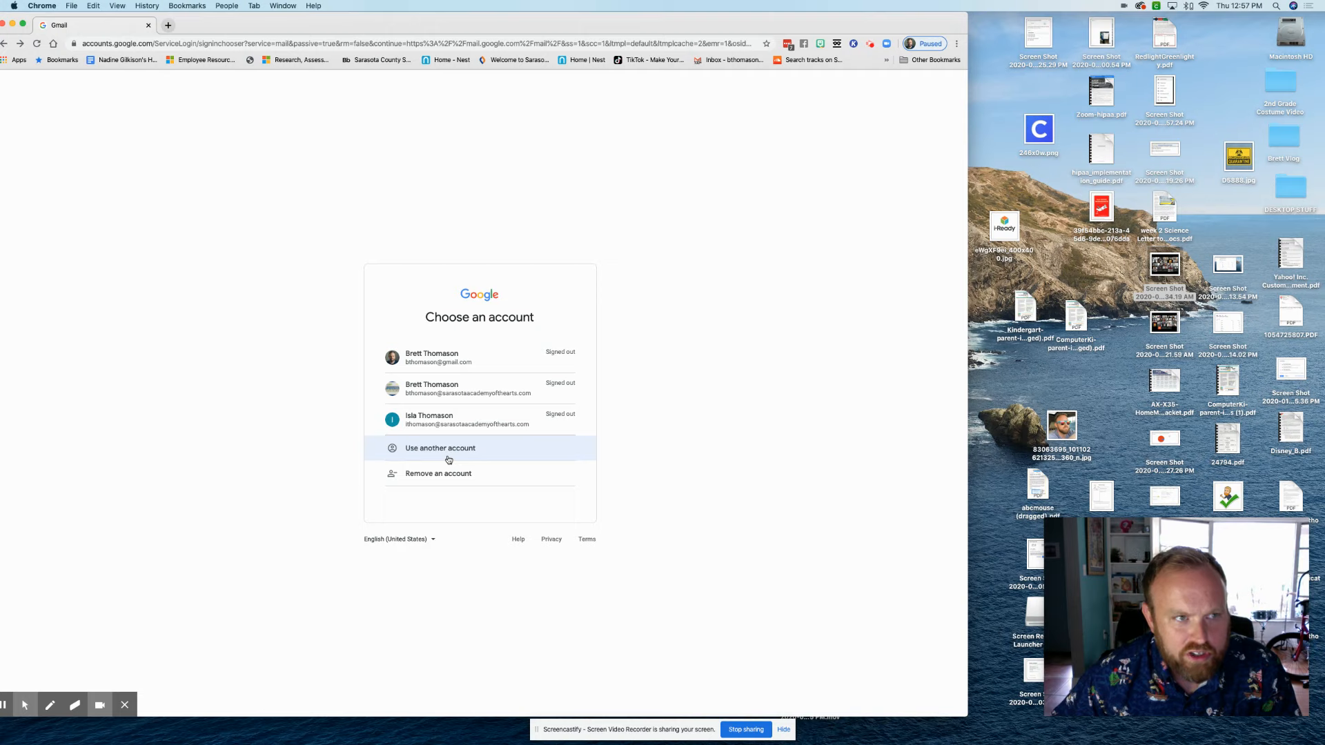
Go to gmail.com from the browser's address bar
key(super+l)
text(gmail.com)
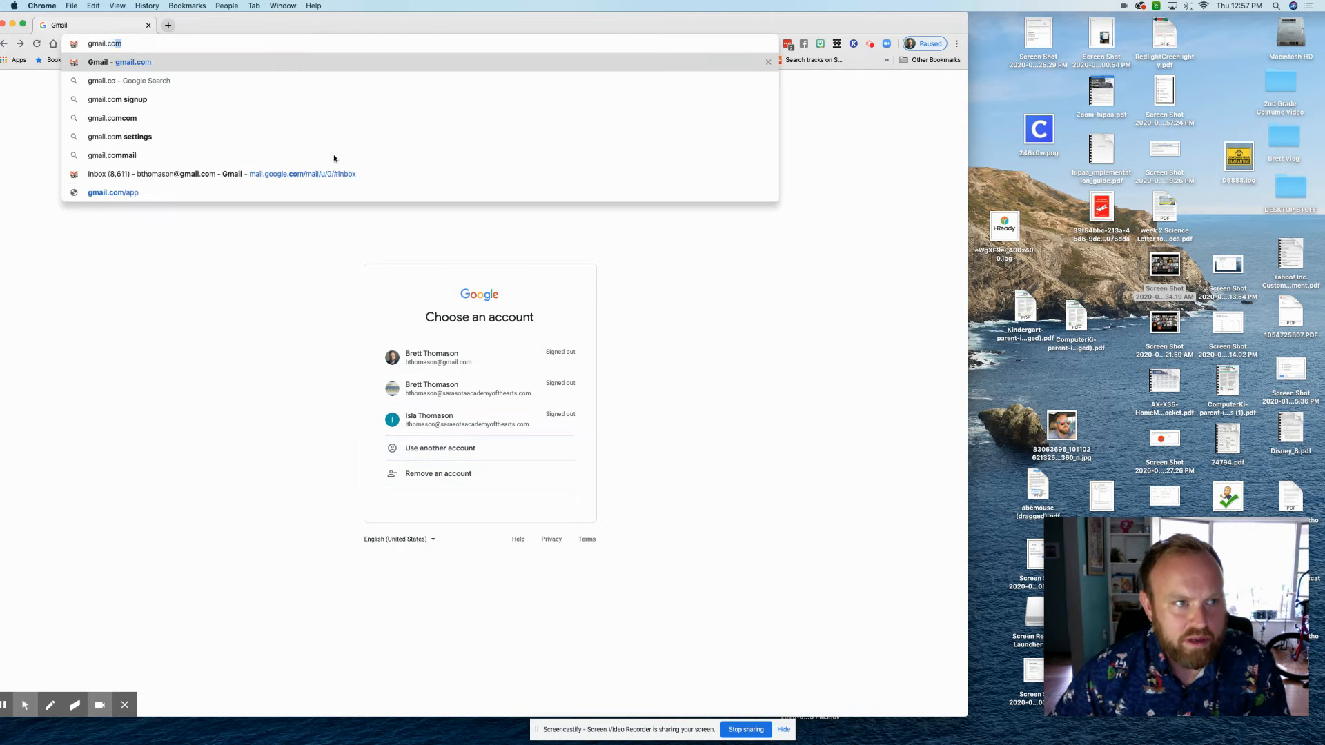
key(Return)
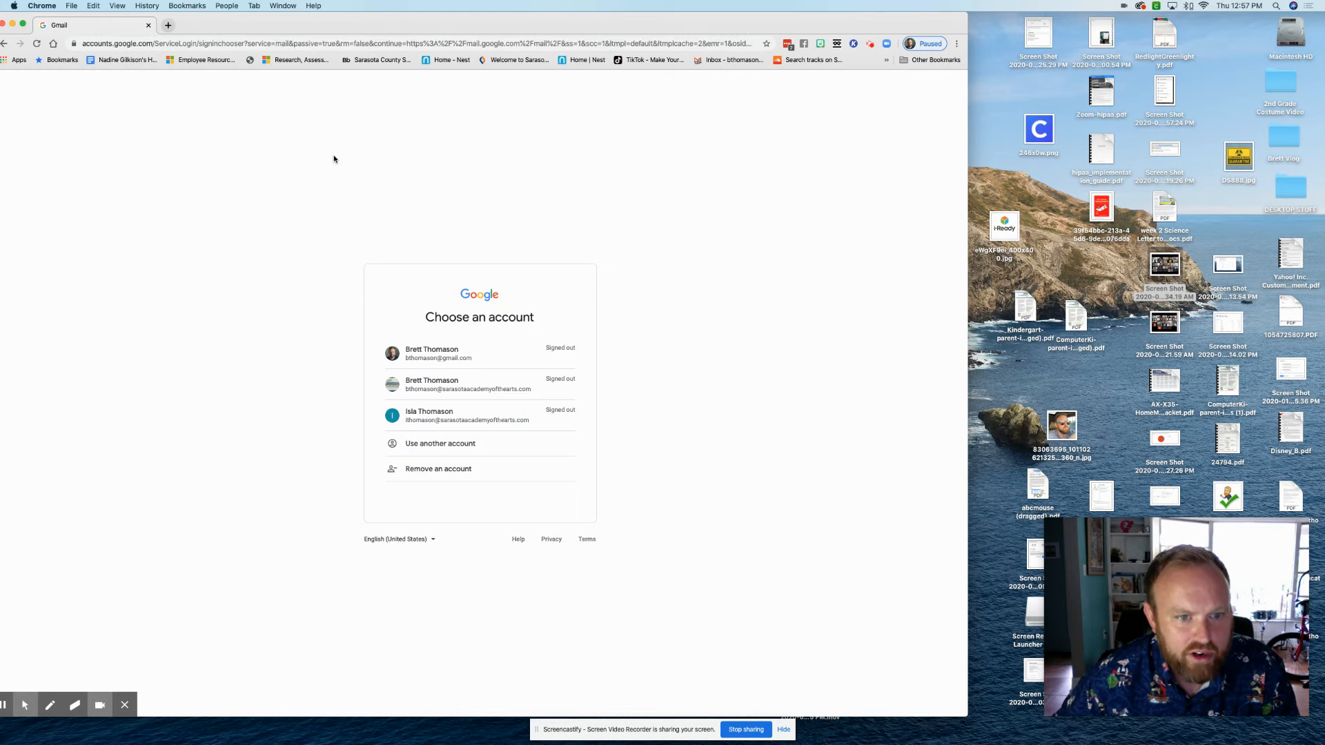
Choose Use another account and enter the student test account's email
click(426, 448)
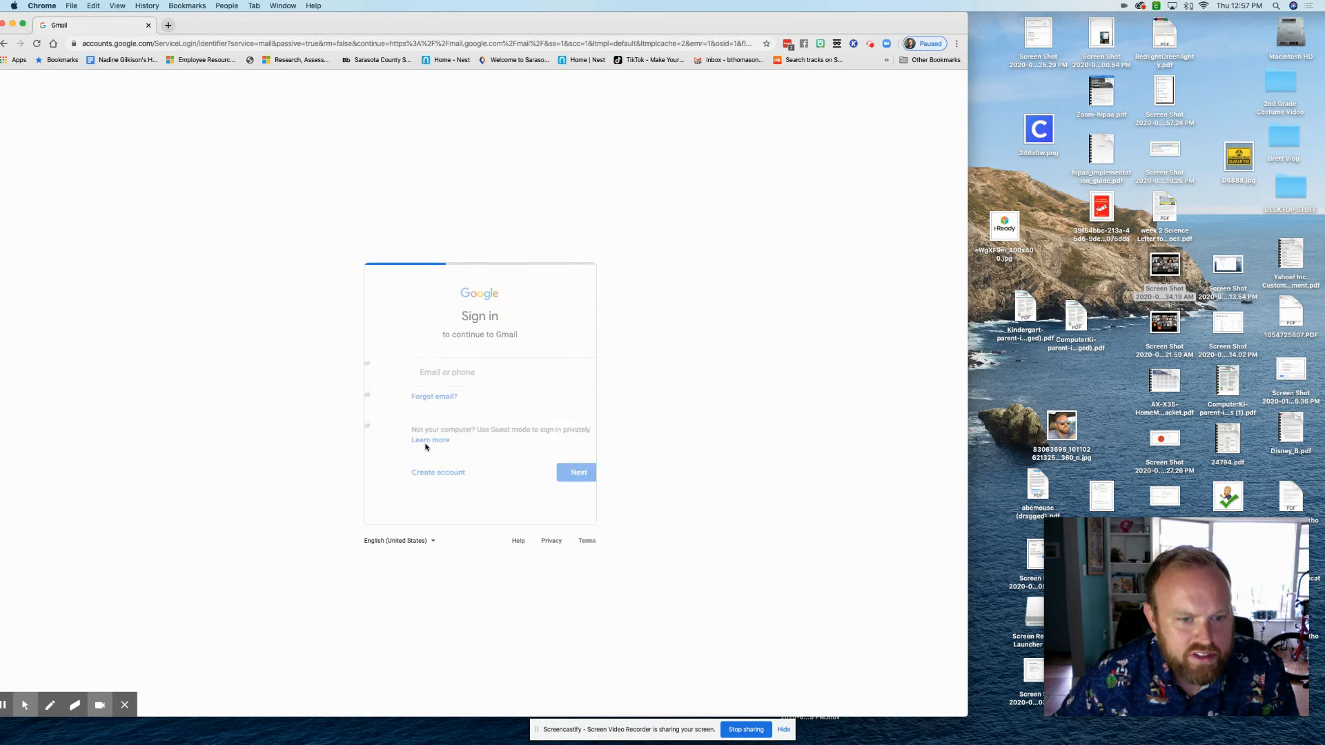
click(414, 374)
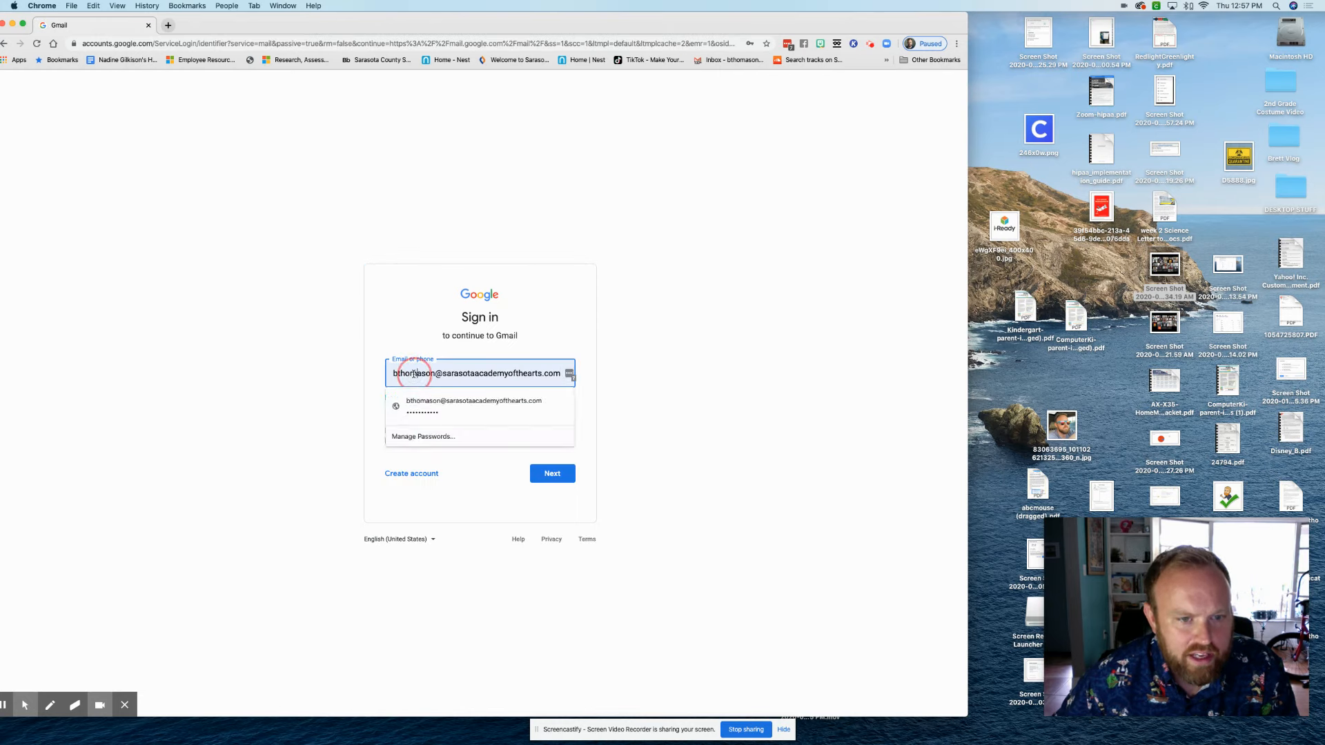
double_click(414, 374)
key(BackSpace)
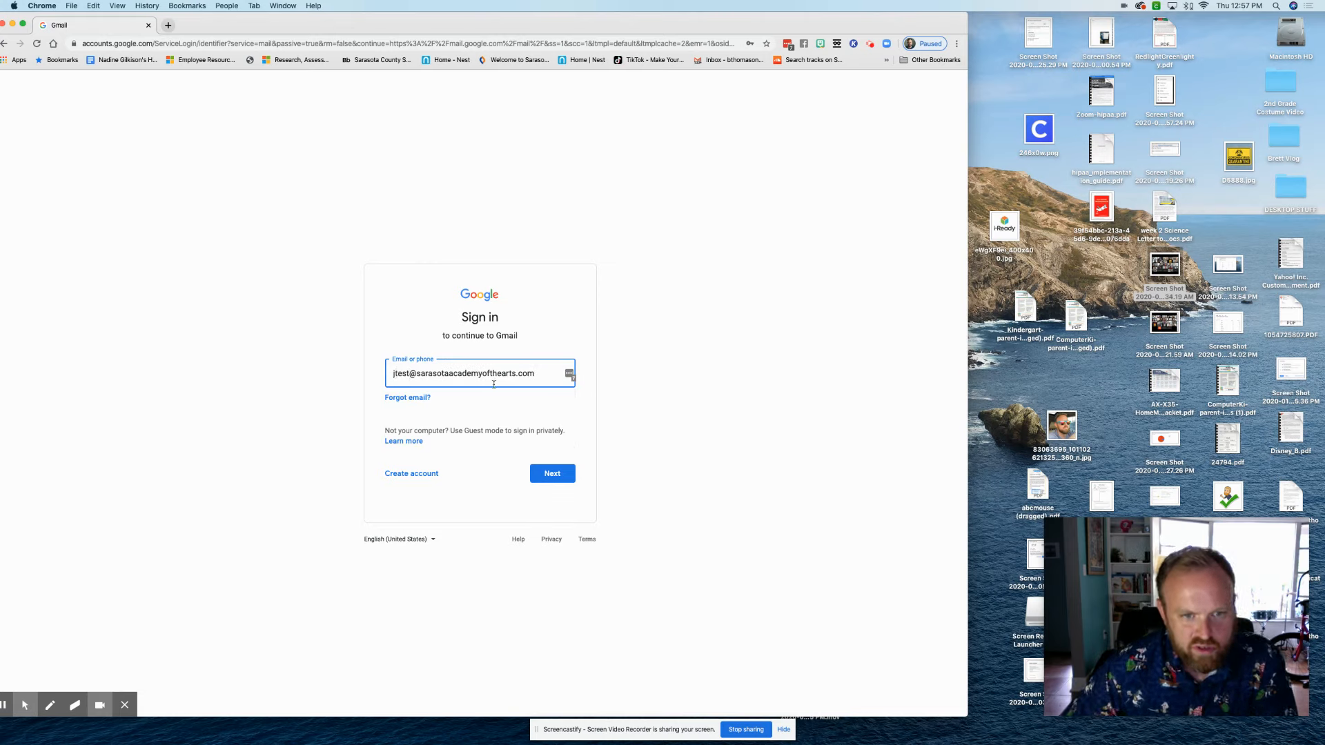
click(556, 475)
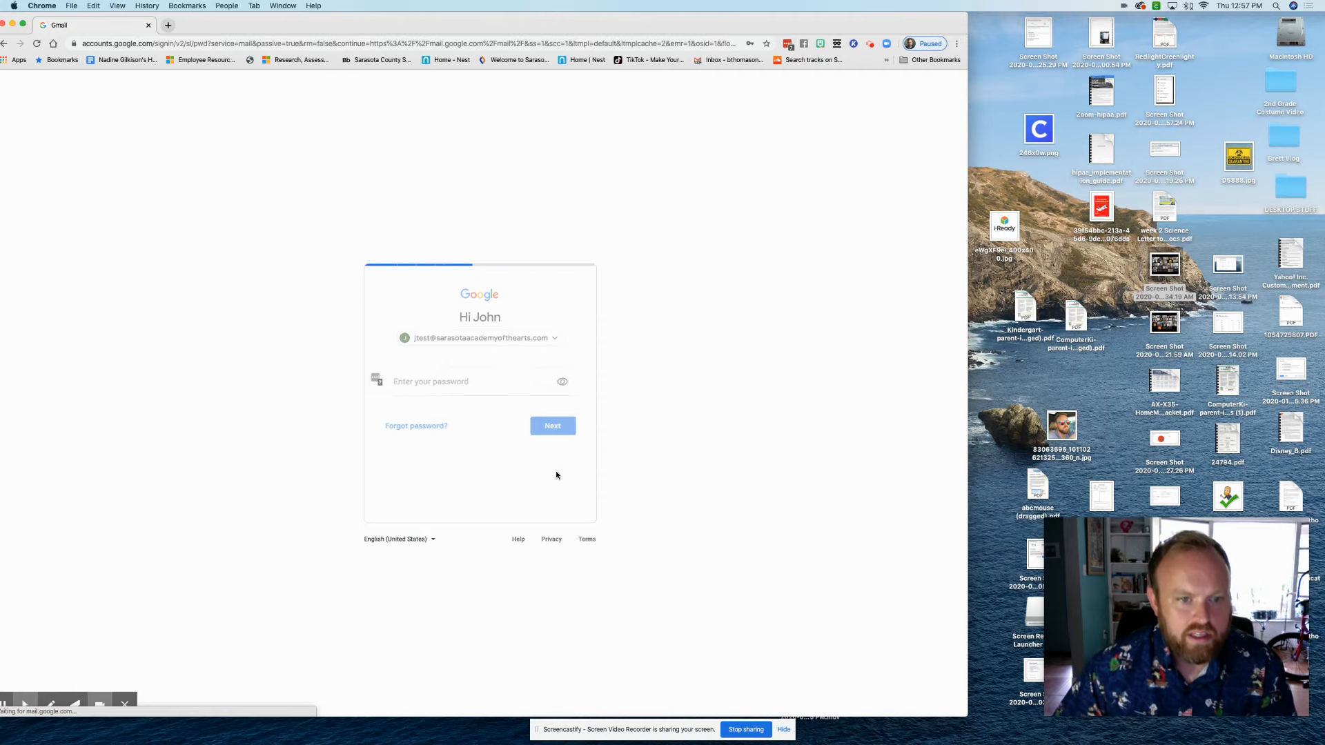
Enter the test account's password to finish signing in
key(super+a)
text(testing1234)
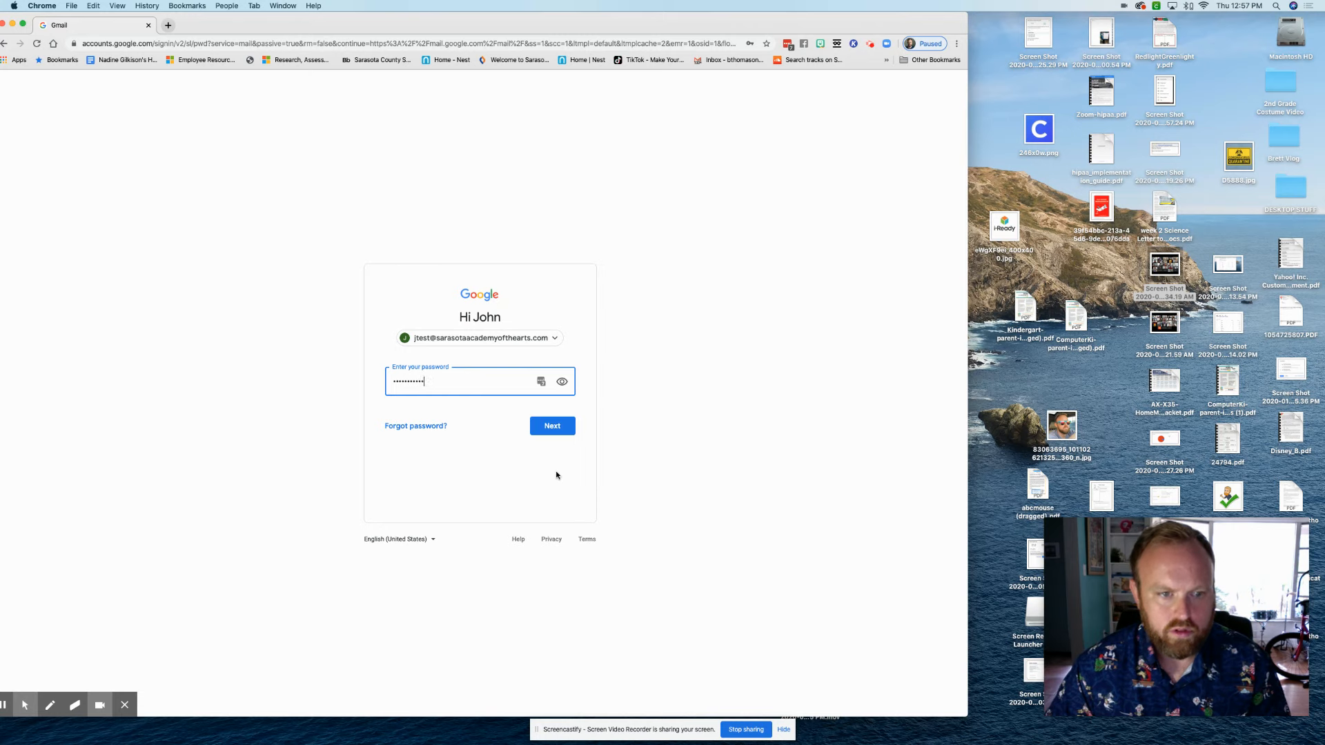
key(Return)
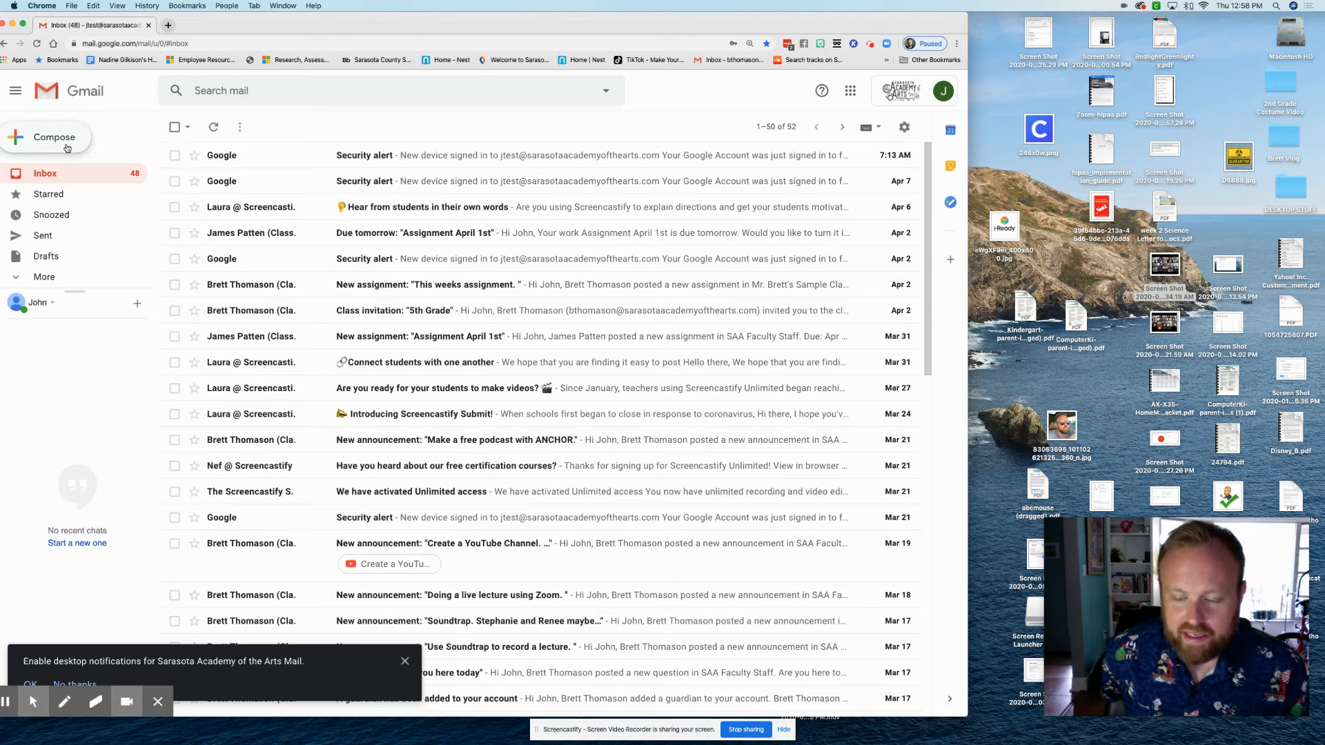
Send a test email with subject 'Hello' and body 'THis is just a test.' to the suggested recipient
click(67, 147)
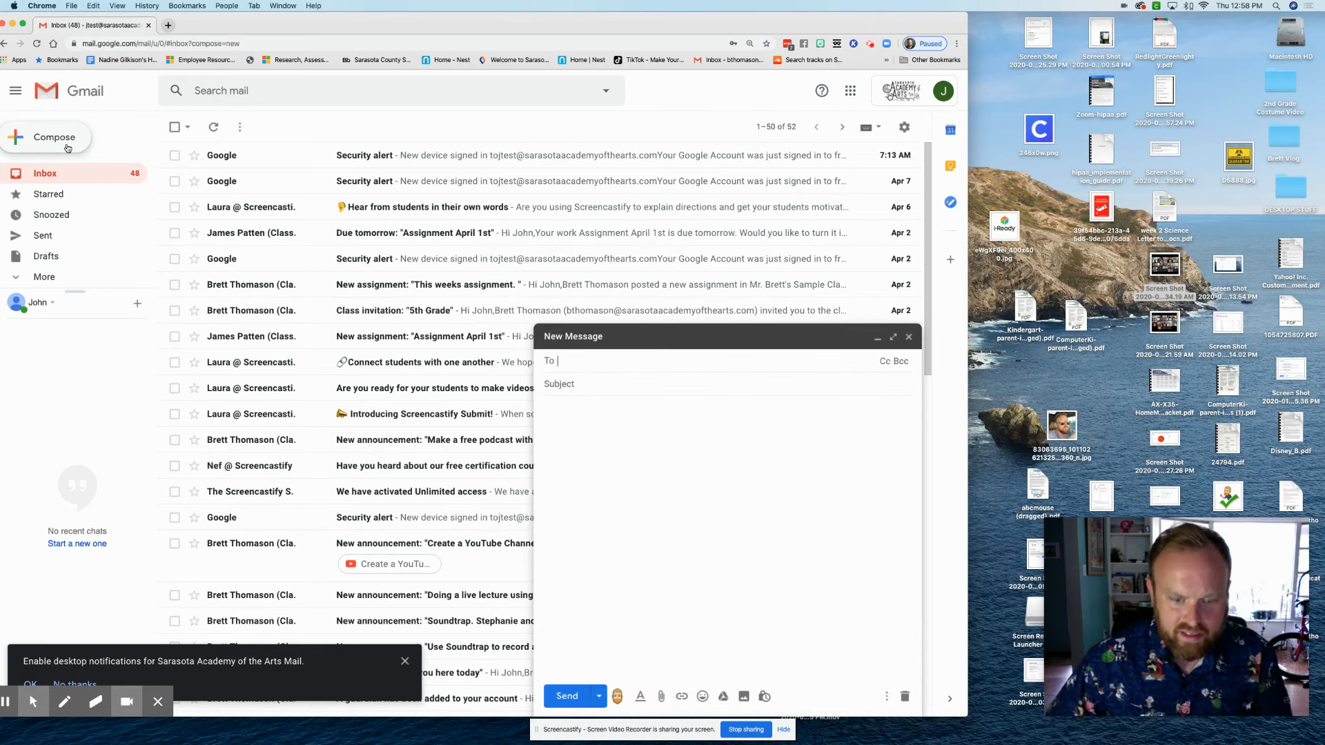
text(la)
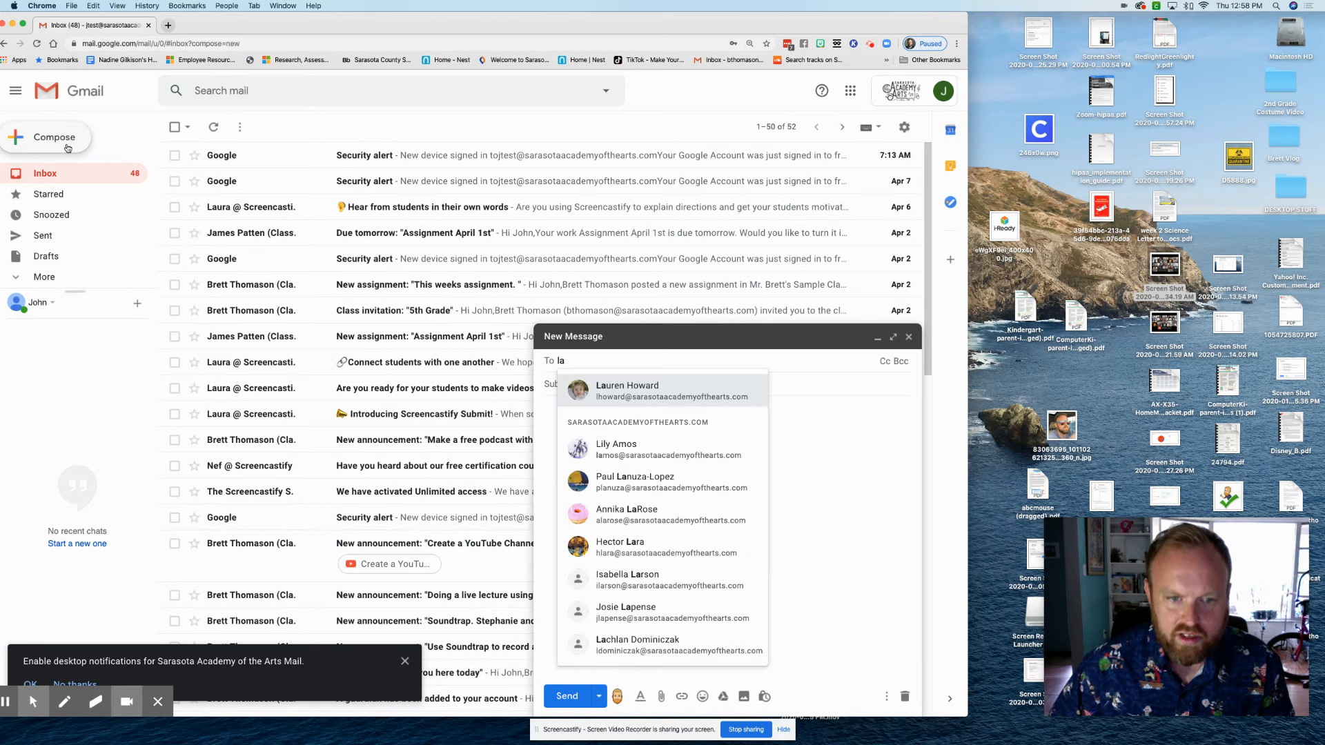
key(Return)
key(Tab)
text(H)
key(BackSpace)
text(Hello)
key(Tab)
text(THis is just a test.)
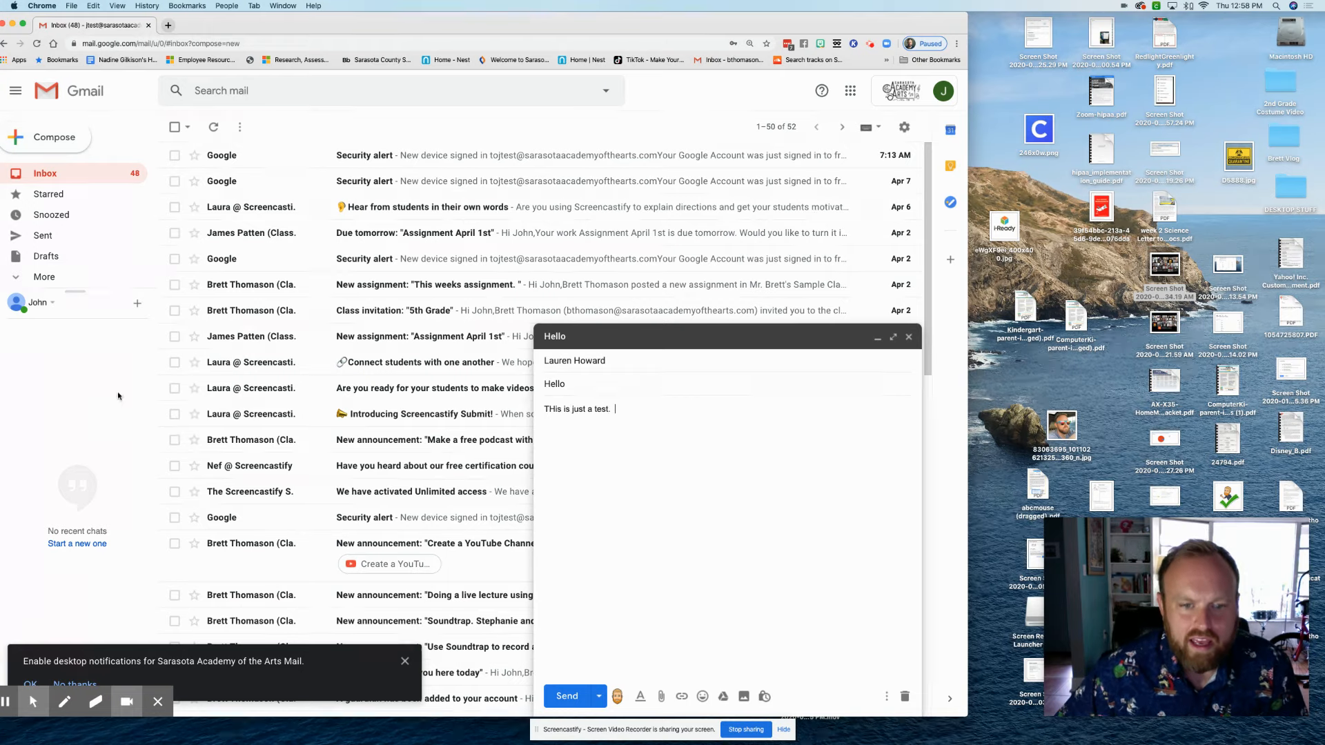
click(568, 696)
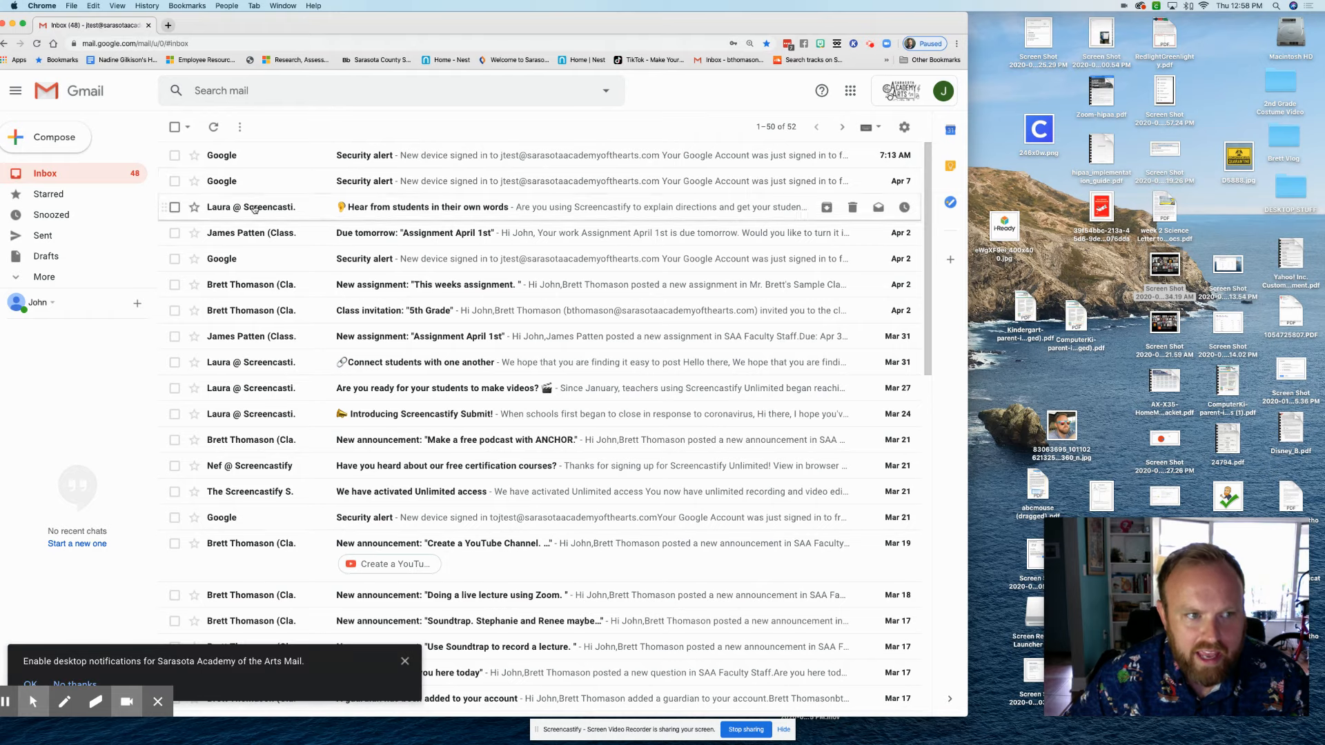
Read the 'This weeks assignment.' email, return to the inbox, and show the Google apps list
click(228, 292)
scroll(326, 395, down, 1)
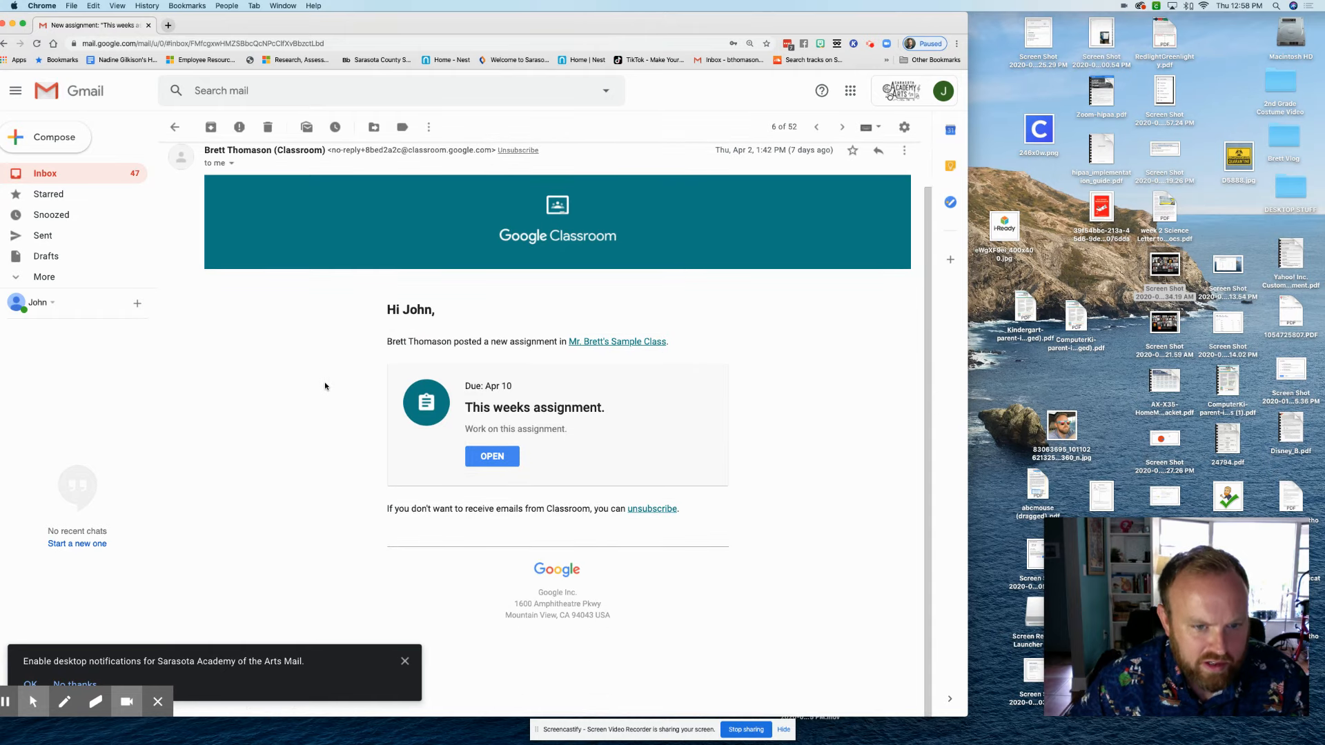
scroll(325, 386, up, 1)
click(174, 127)
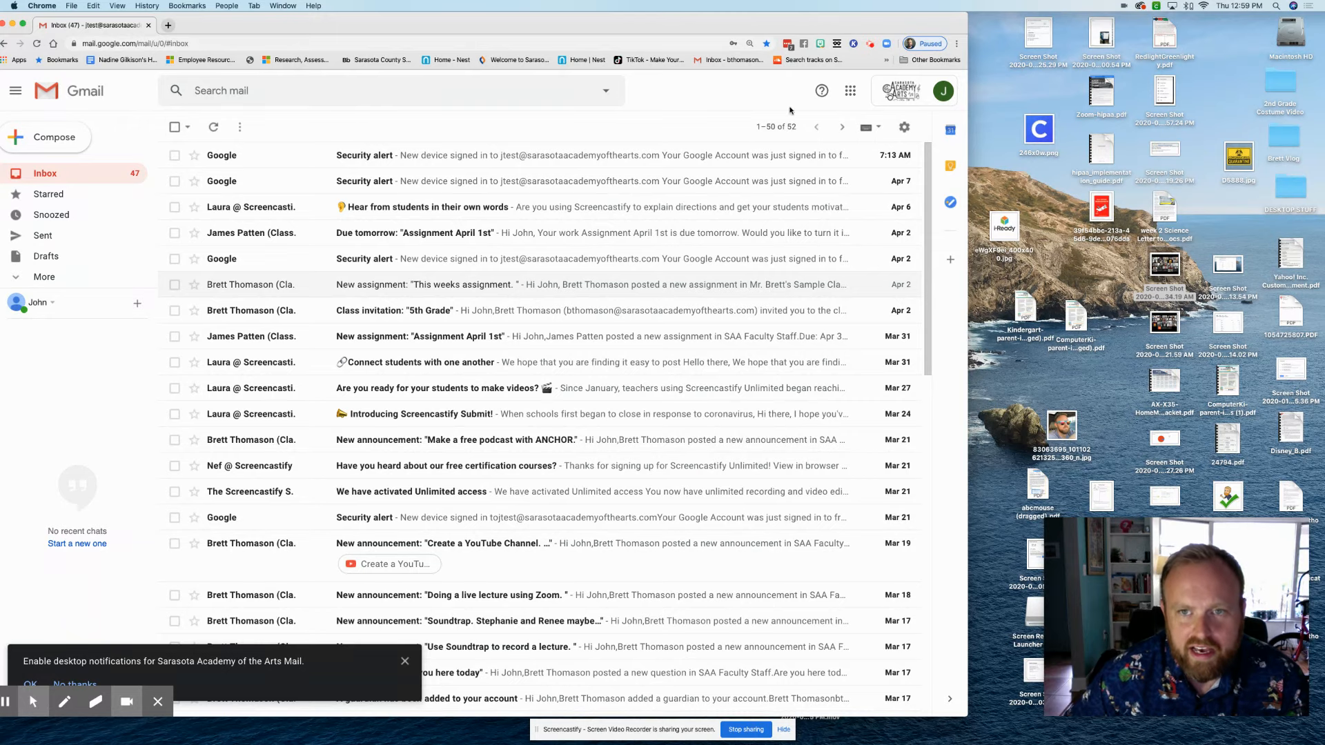
click(850, 90)
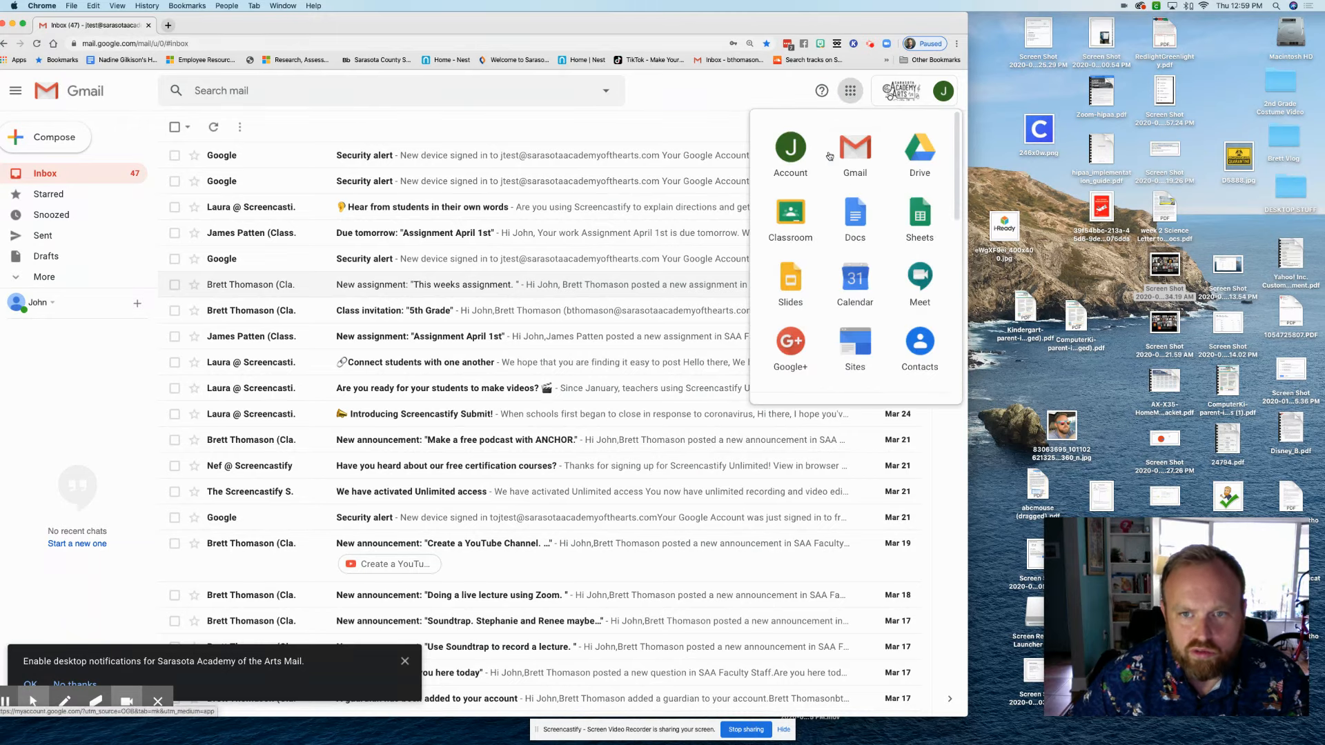
Open Google Drive and create a new blank Google Doc from New
click(921, 153)
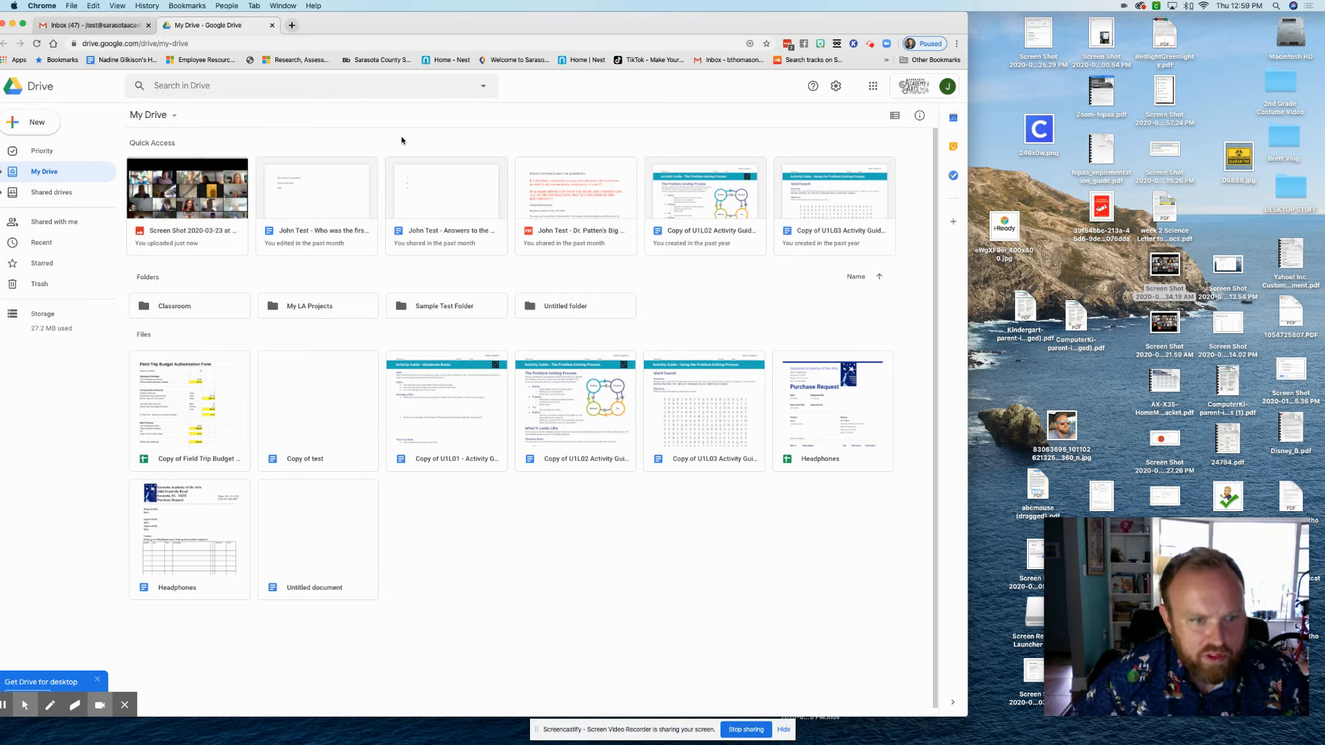
click(12, 122)
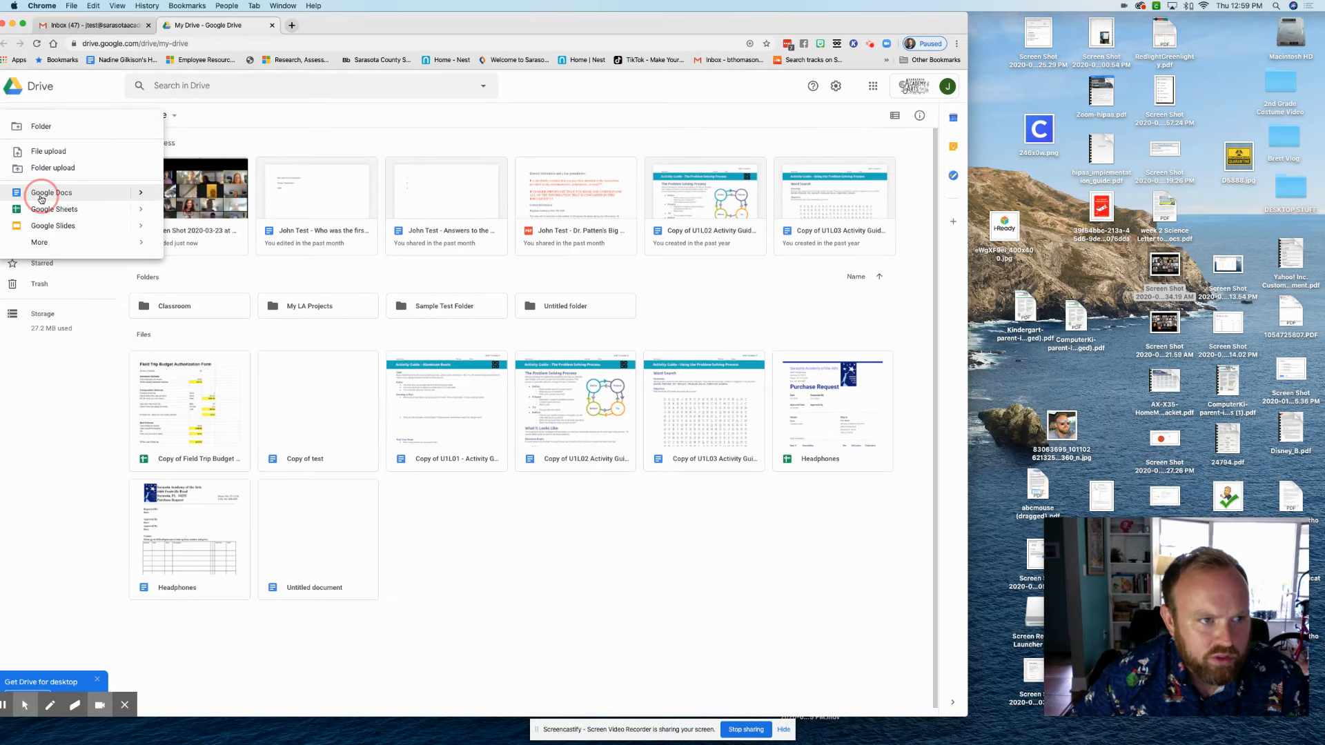
click(40, 196)
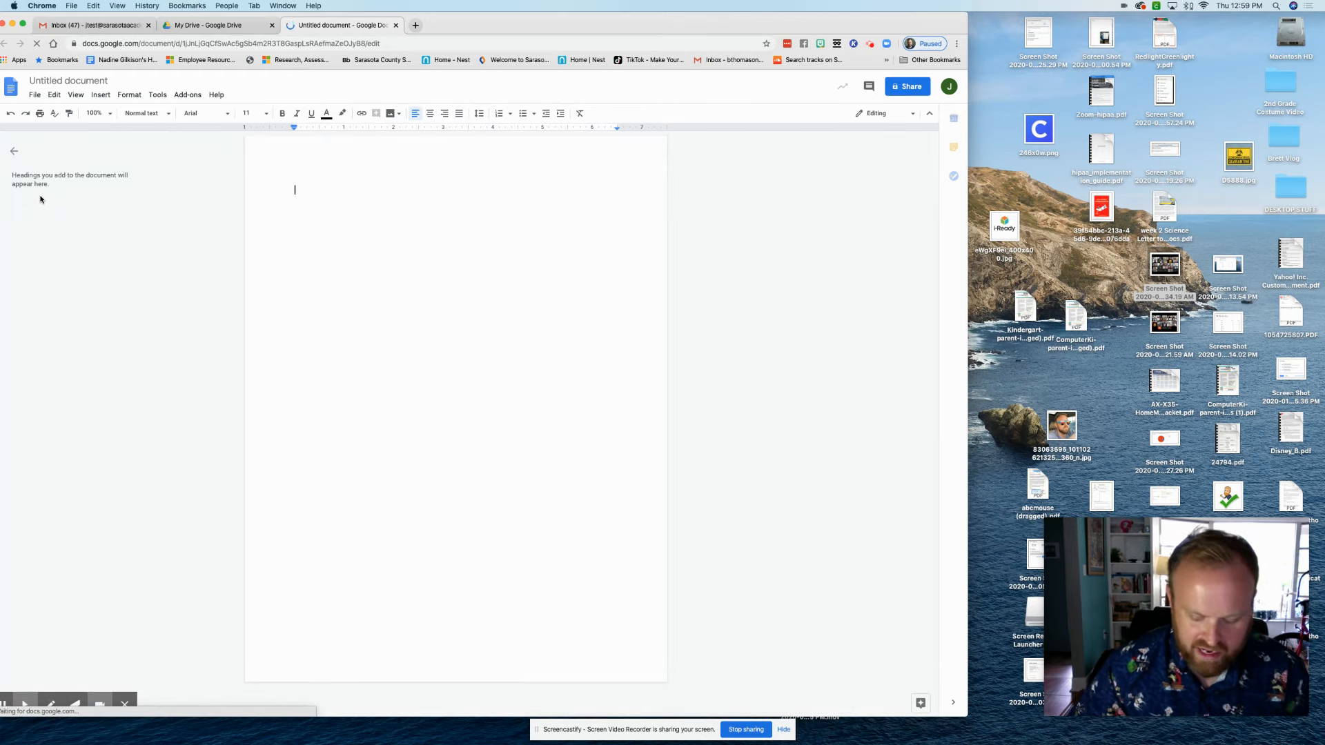
Type 'Hello,' and 'This is my assignment.', fixing the misspelling of assignment
text(Hello,)
key(Return)
text(Thai)
key(BackSpace)
key(BackSpace)
key(BackSpace)
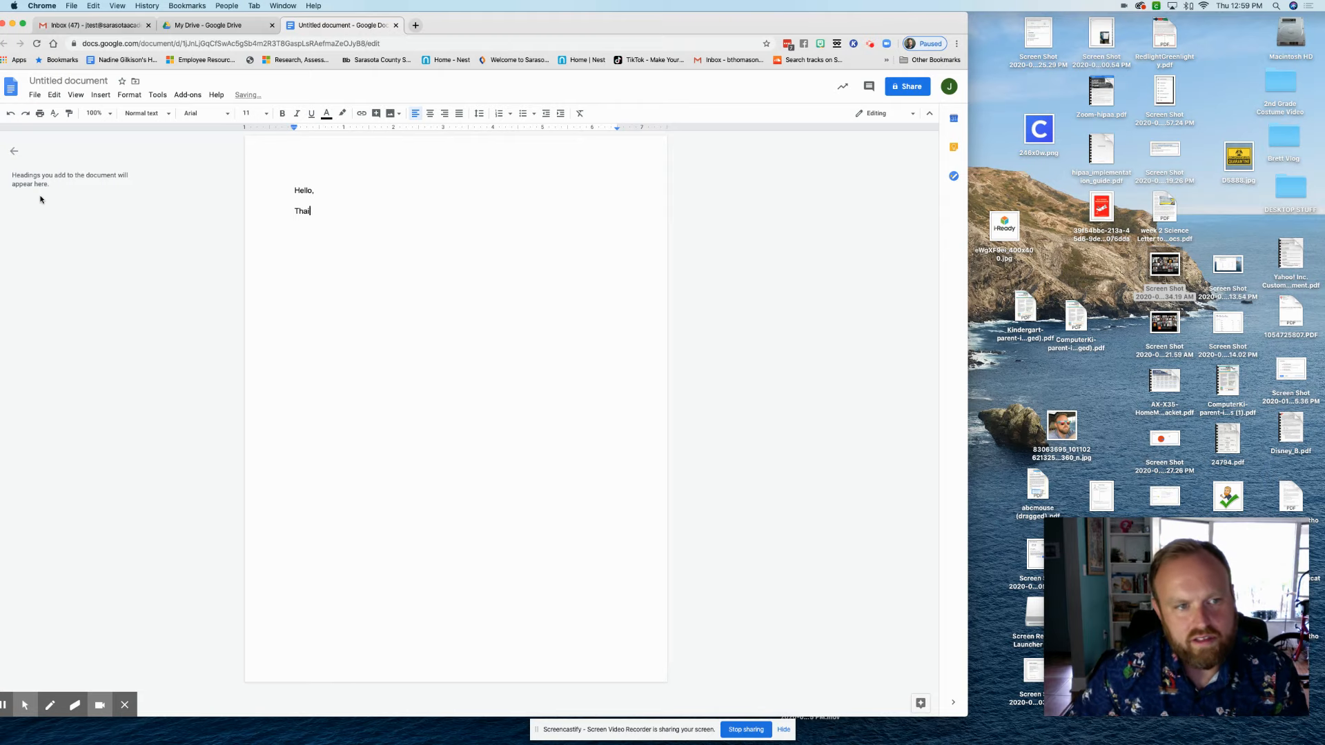
key(BackSpace)
text(is is my a)
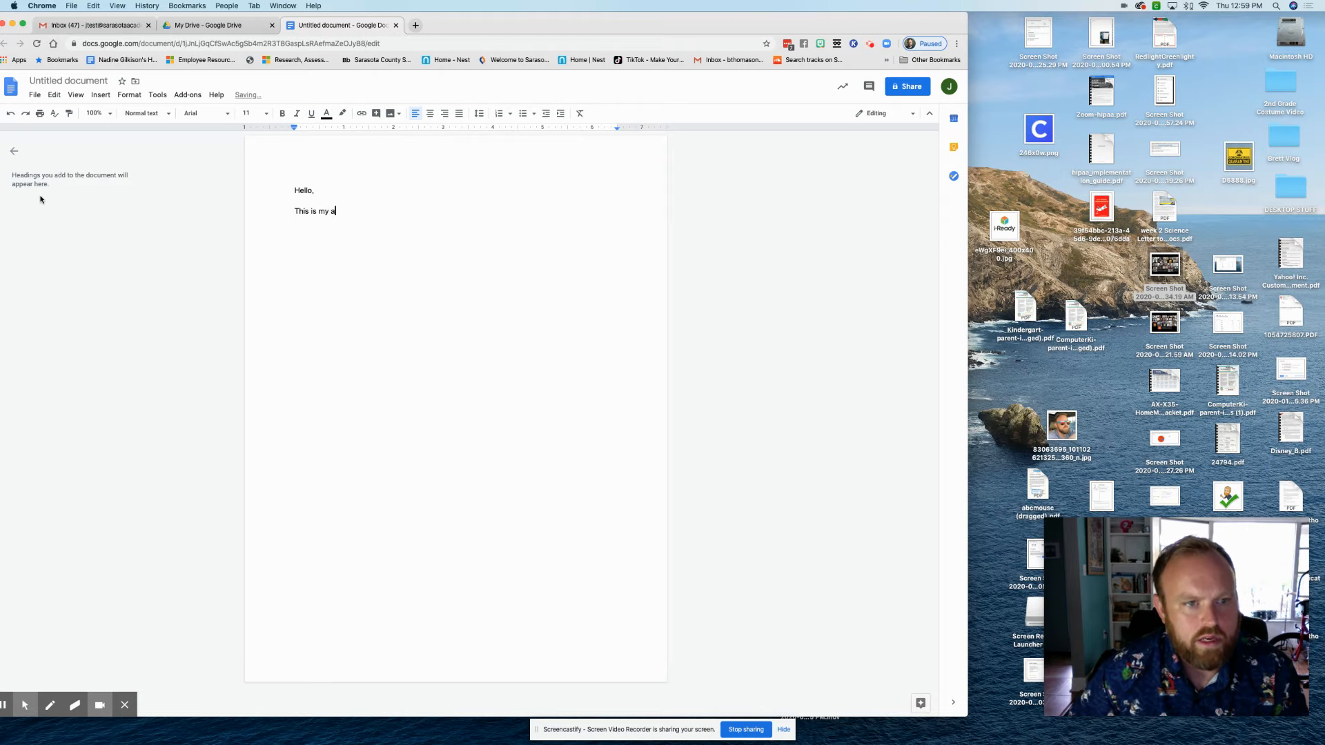
text(ssignemtn.)
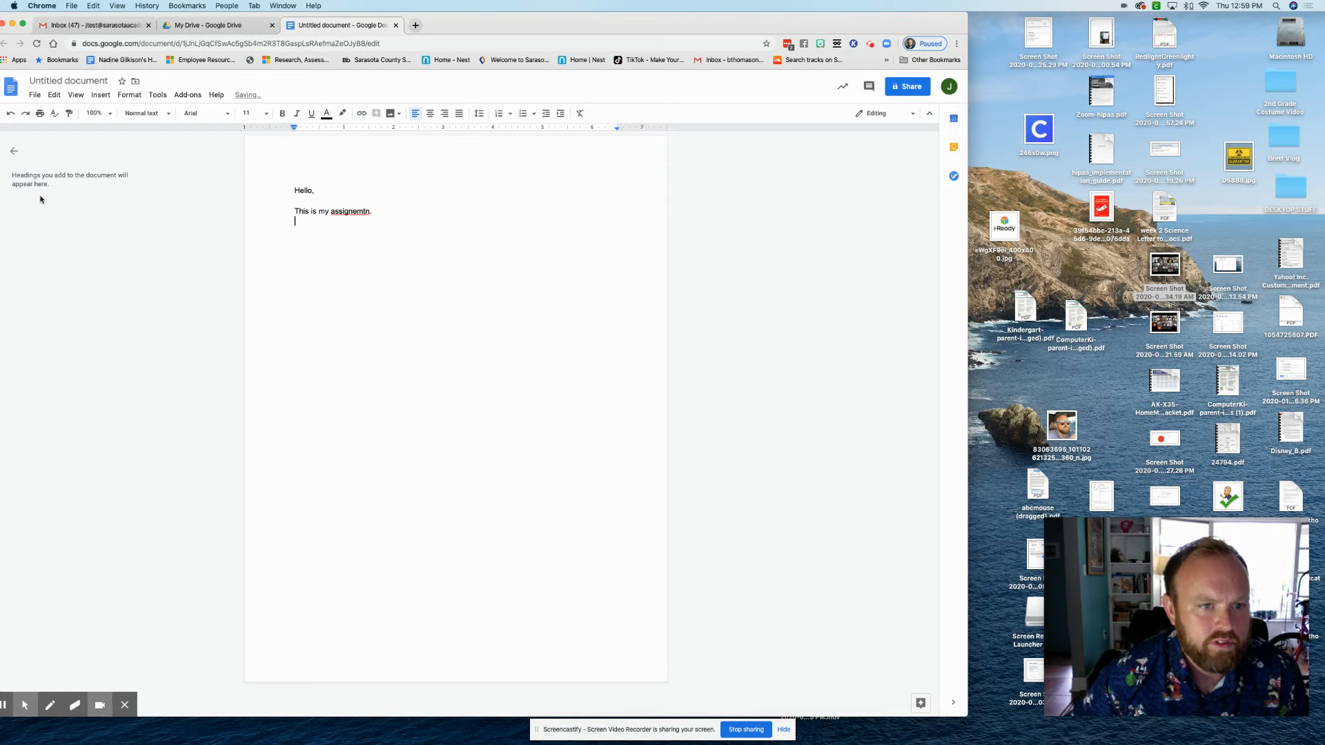
right_click(350, 211)
click(380, 237)
click(396, 207)
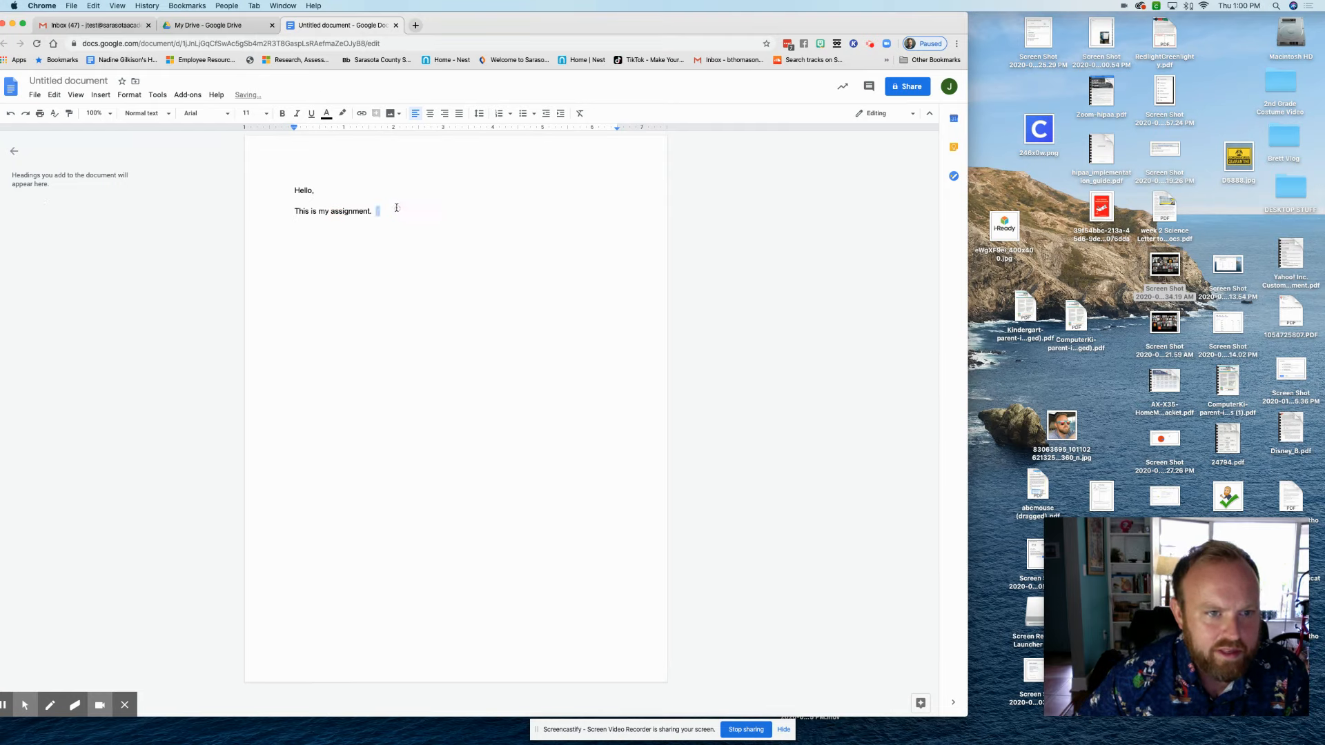
key(Return)
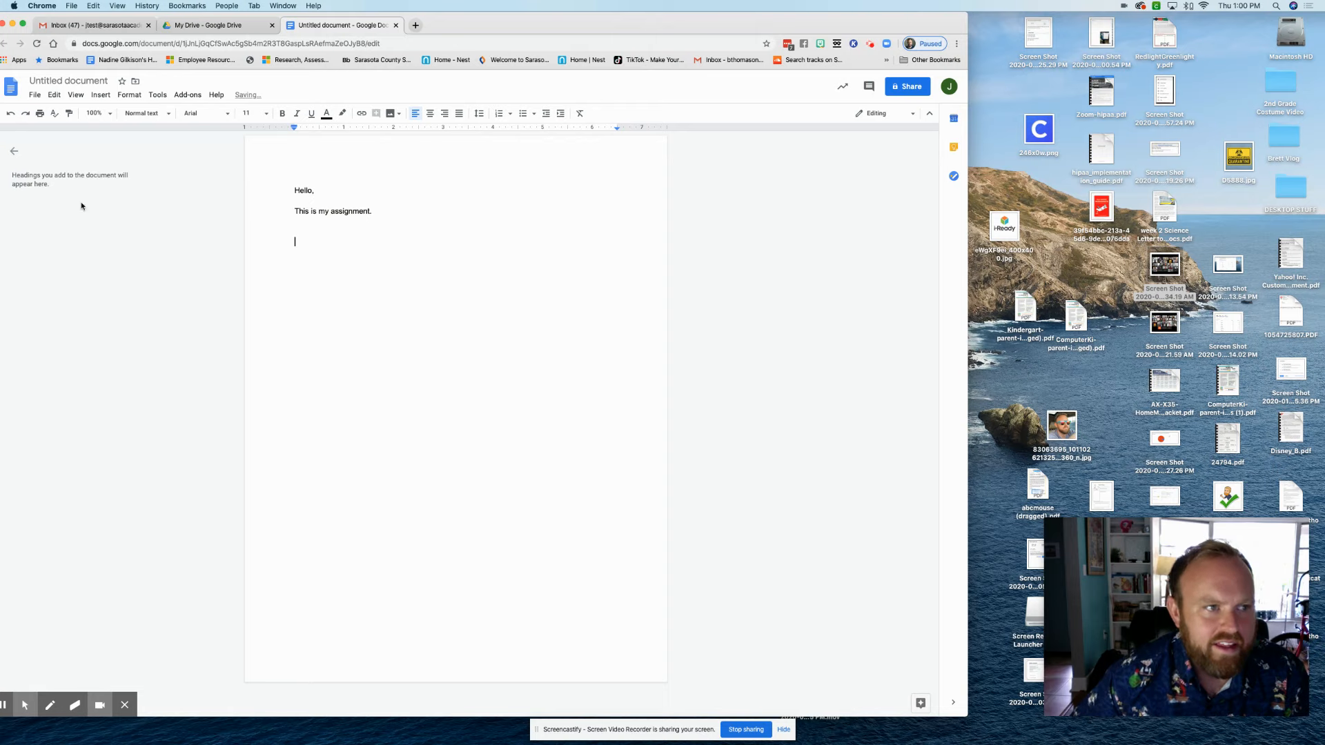
Rename the document to 'My Assignment.'
click(78, 81)
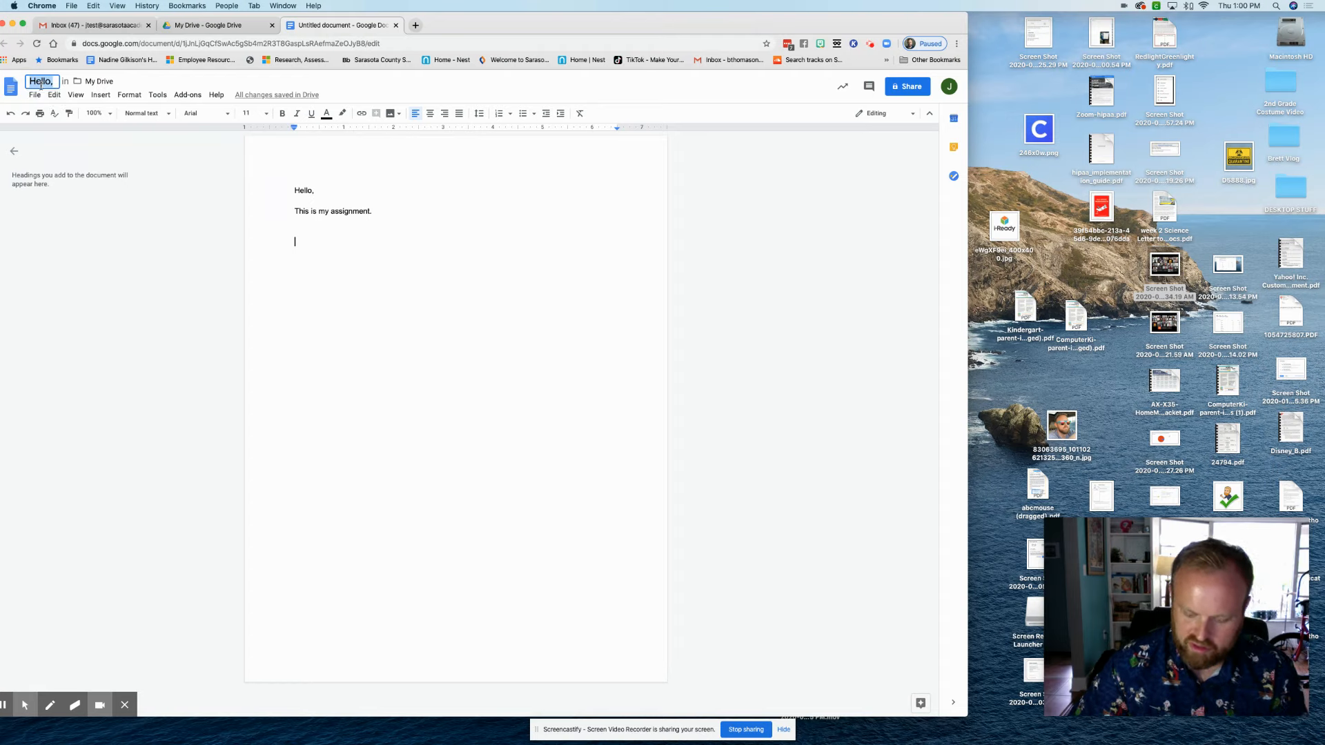
text(My Ass)
text(i)
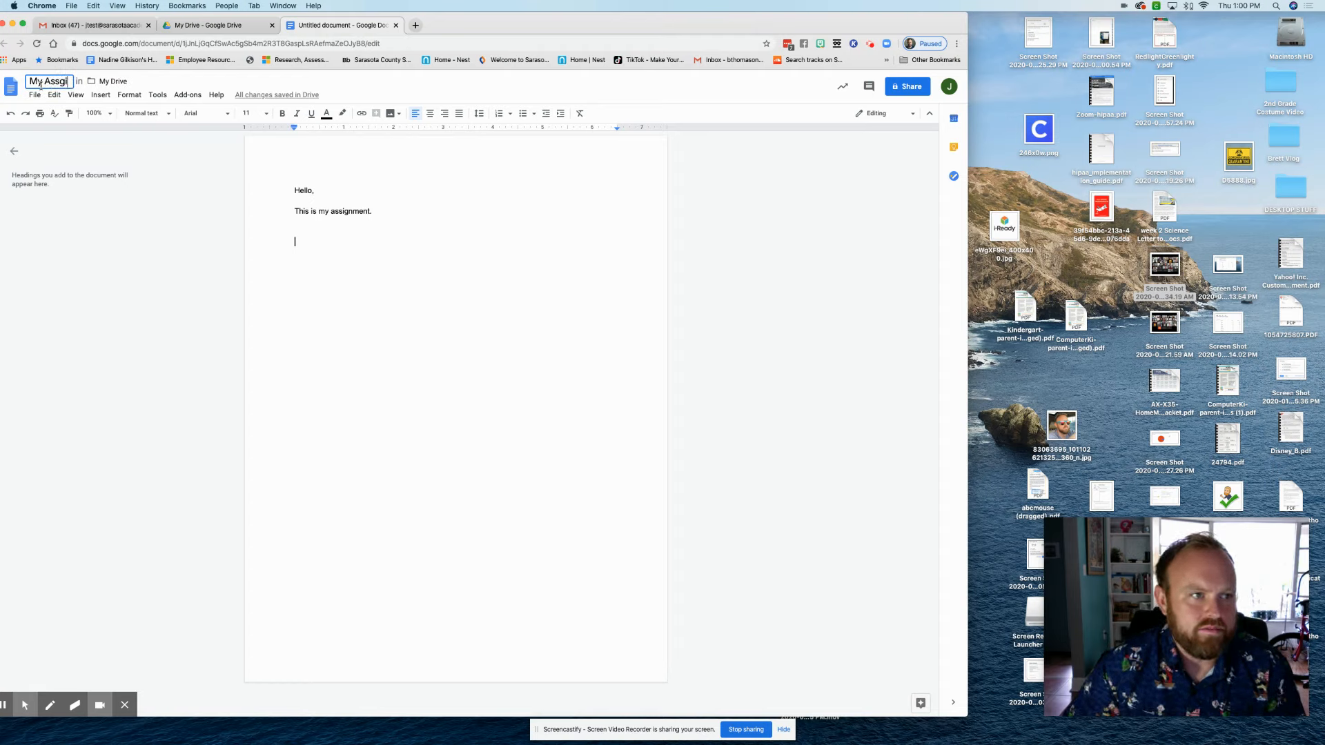
text(gnment.)
key(Return)
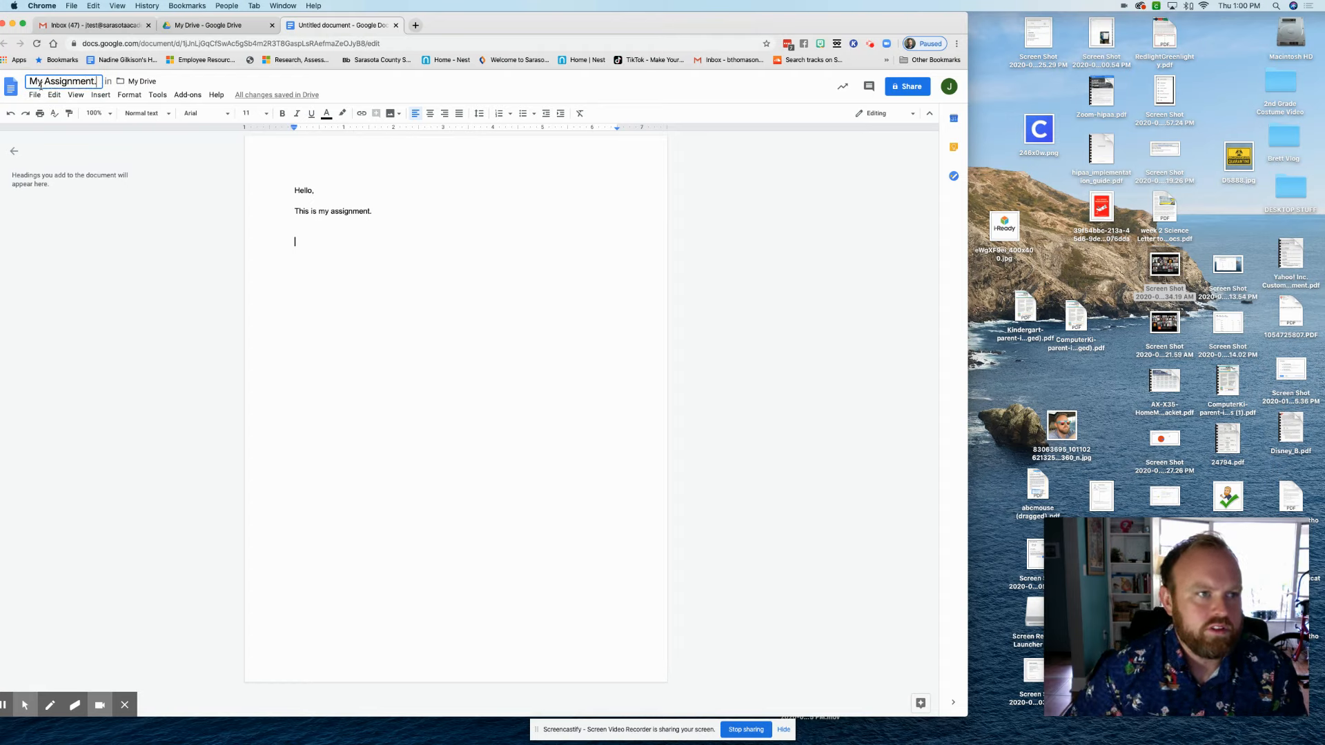
double_click(352, 272)
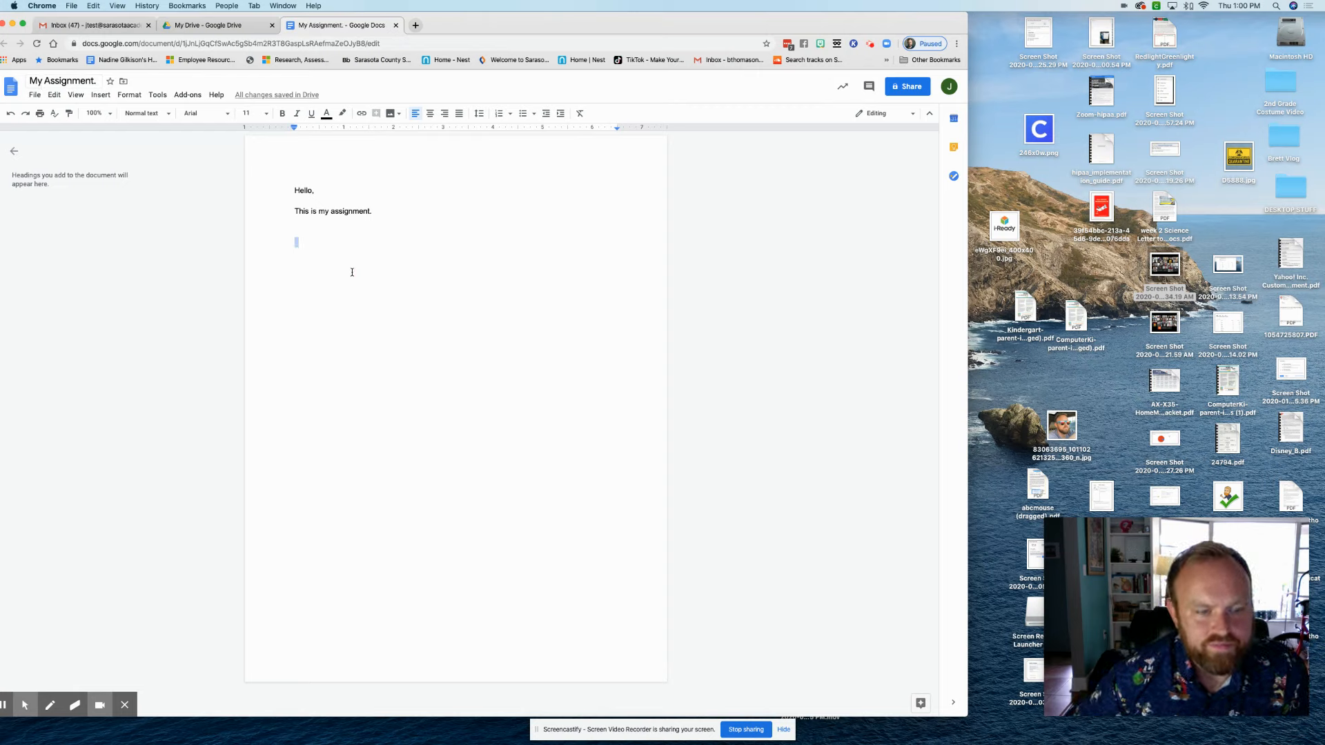
click(352, 271)
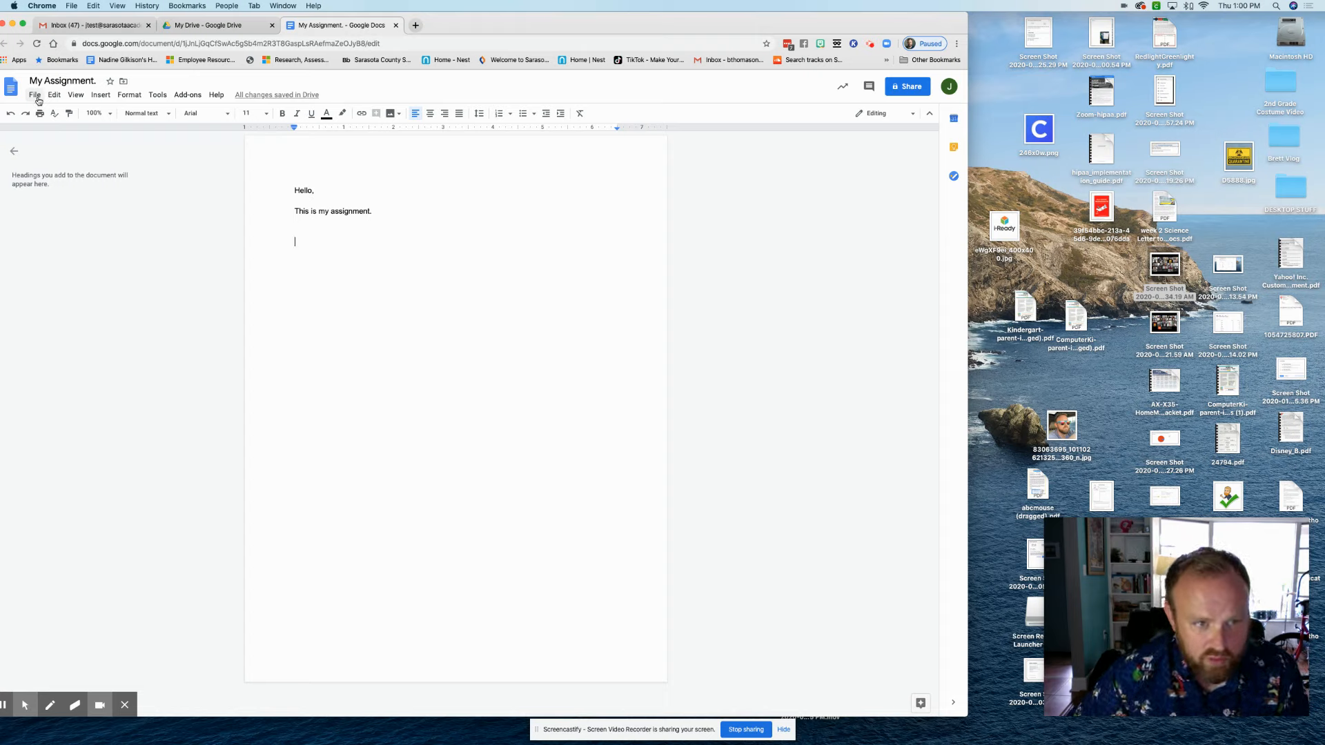
Add three lines of filler text below the assignment and close the document tab
key(Return)
text(sadf)
text(asdfasdf)
key(Return)
text(asasdf)
key(Return)
text(as)
key(Return)
text(dfasdf)
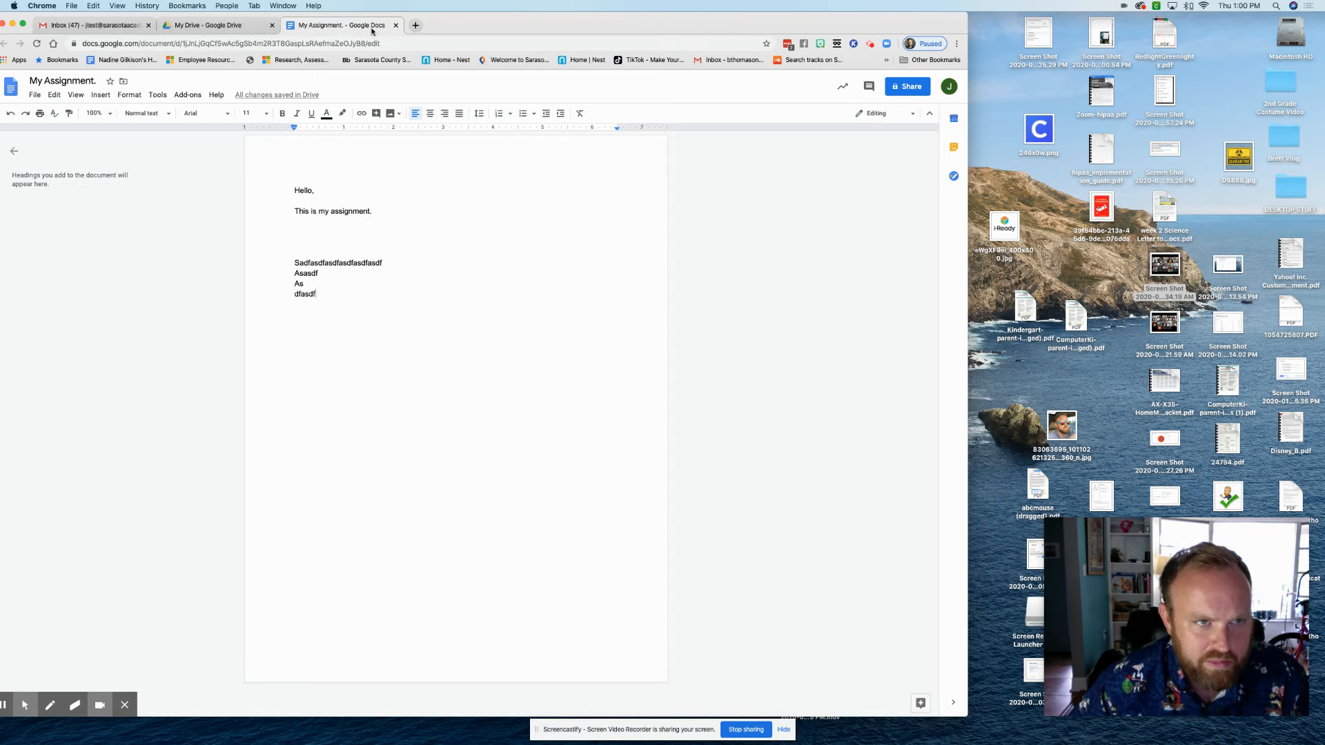
click(395, 26)
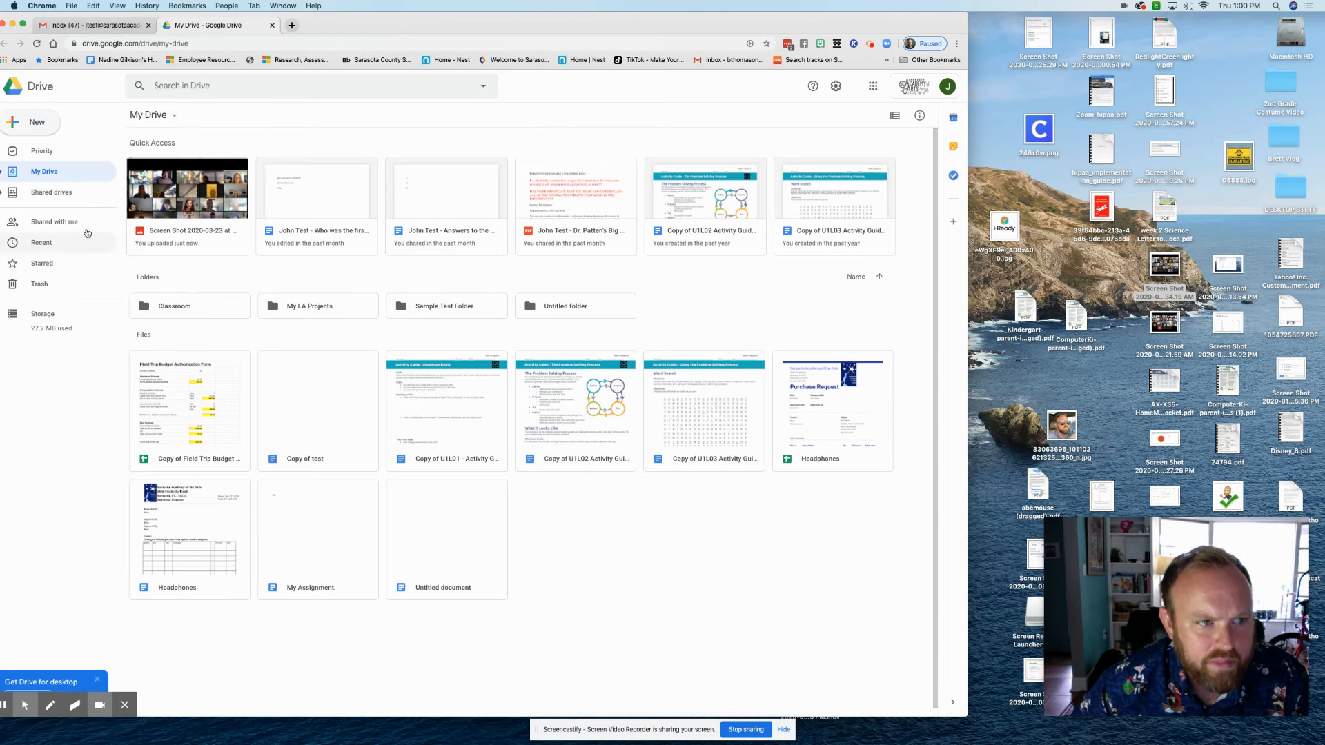
Reopen My Assignment. from Recent files, then switch back to the Drive tab
click(62, 242)
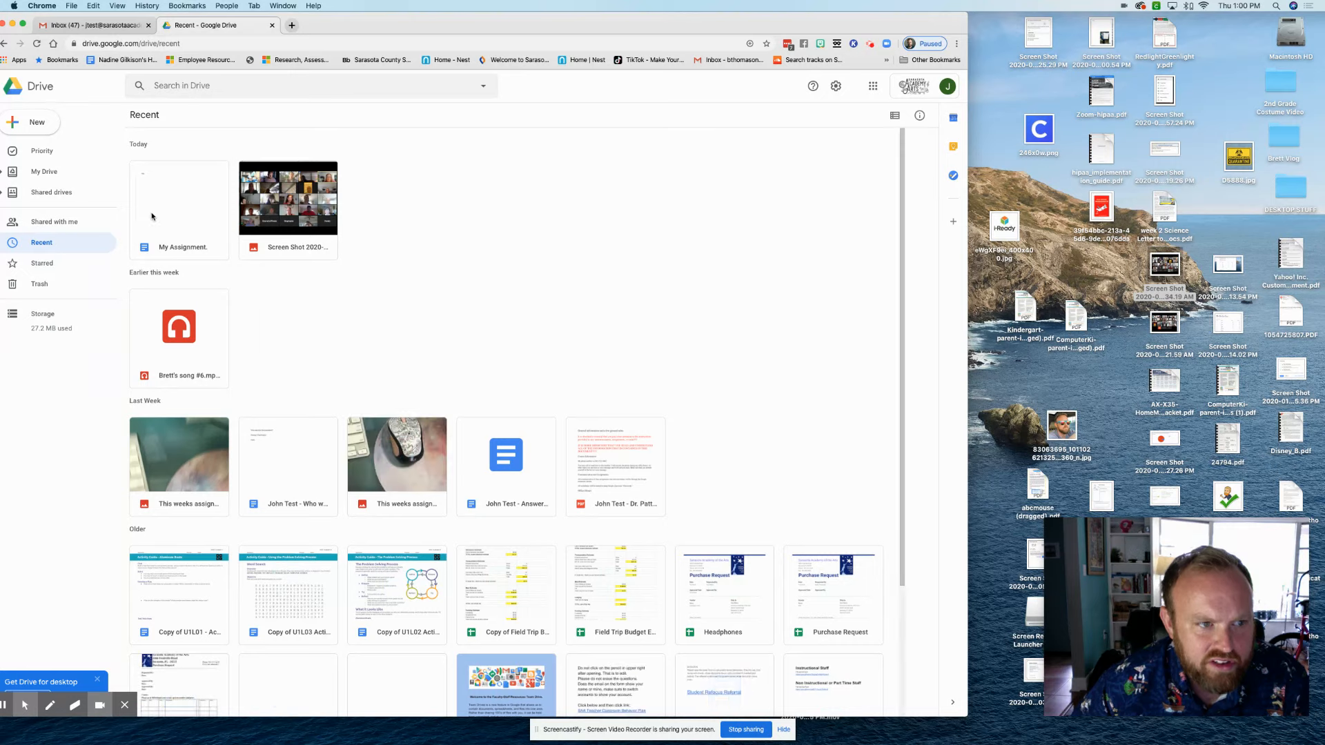
double_click(178, 197)
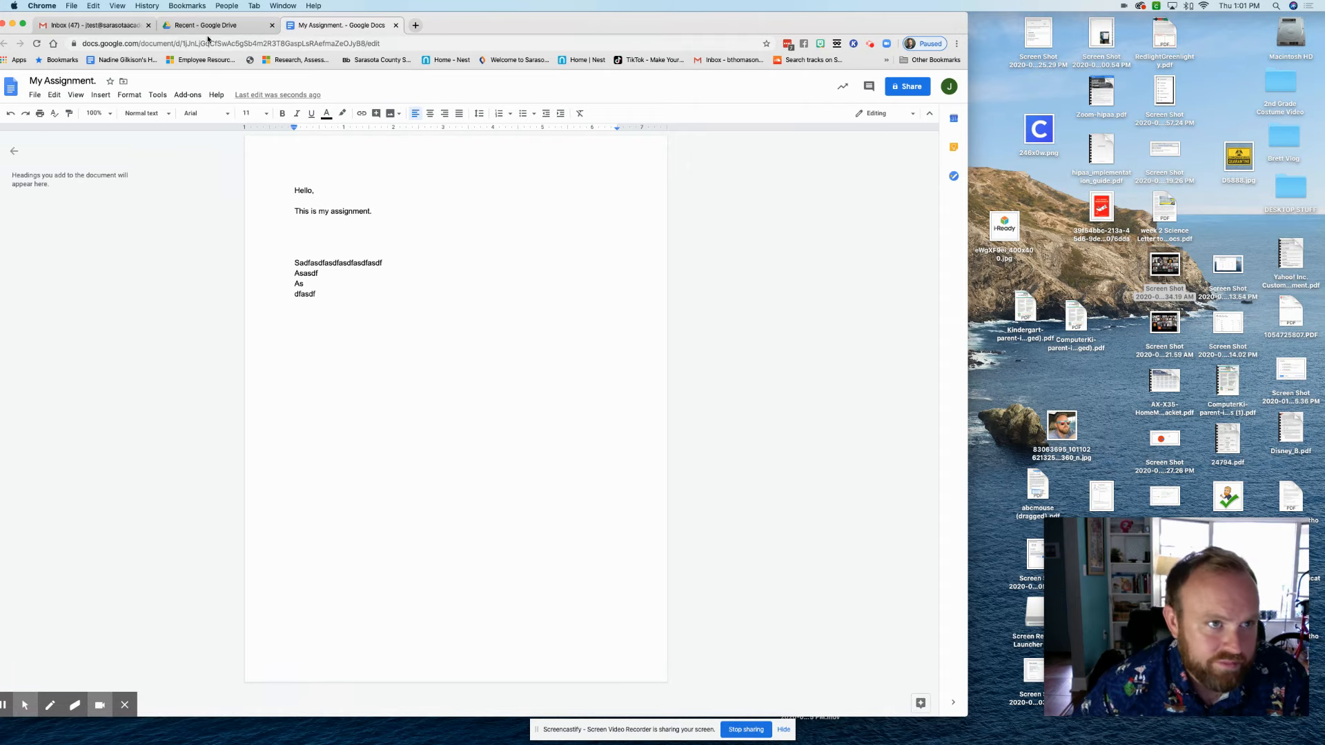
click(207, 27)
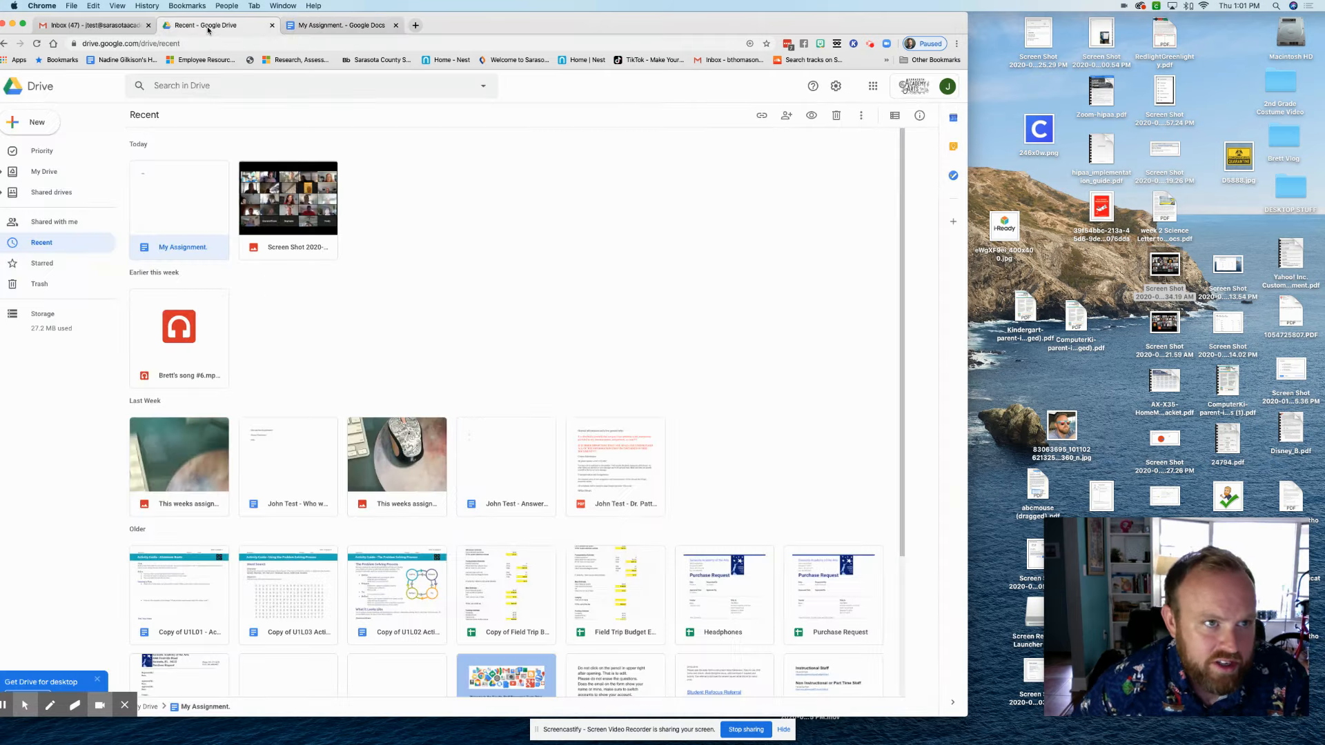
In My Drive, select My Assignment. and switch to list view and back to grid
click(46, 175)
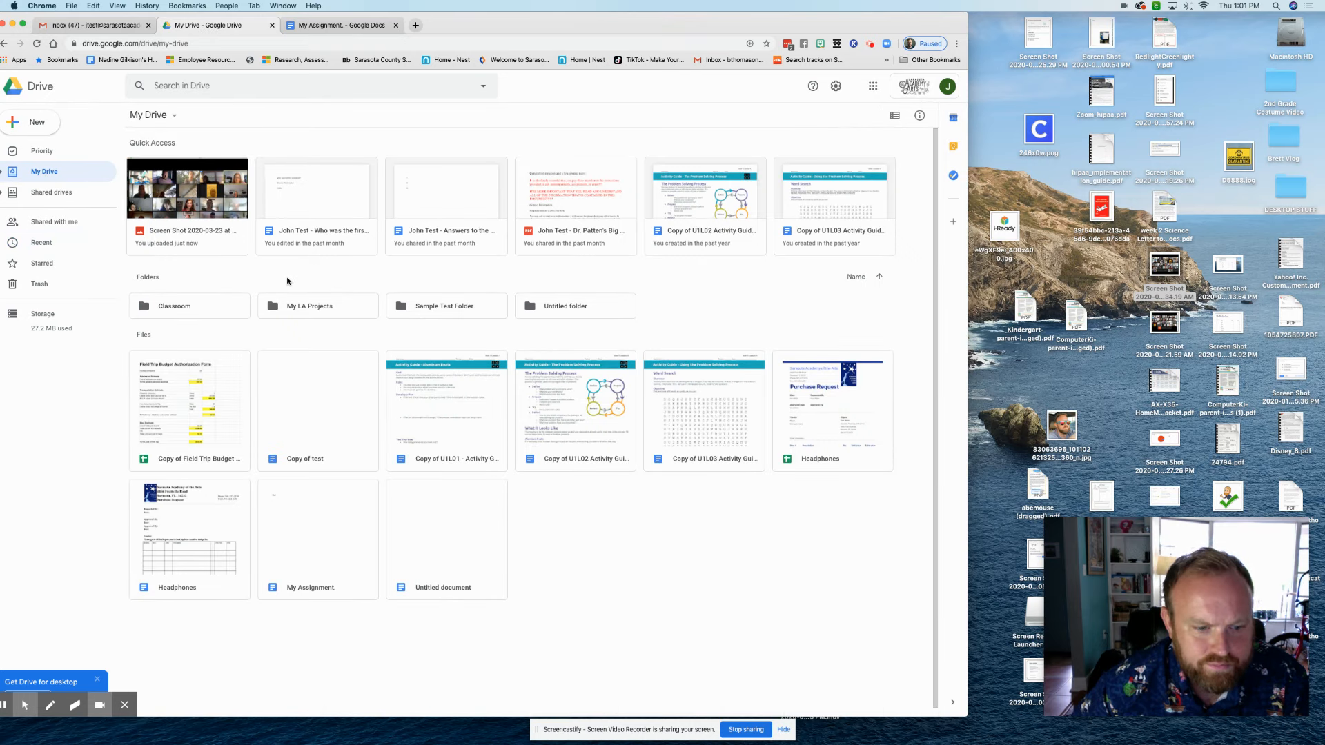
click(312, 534)
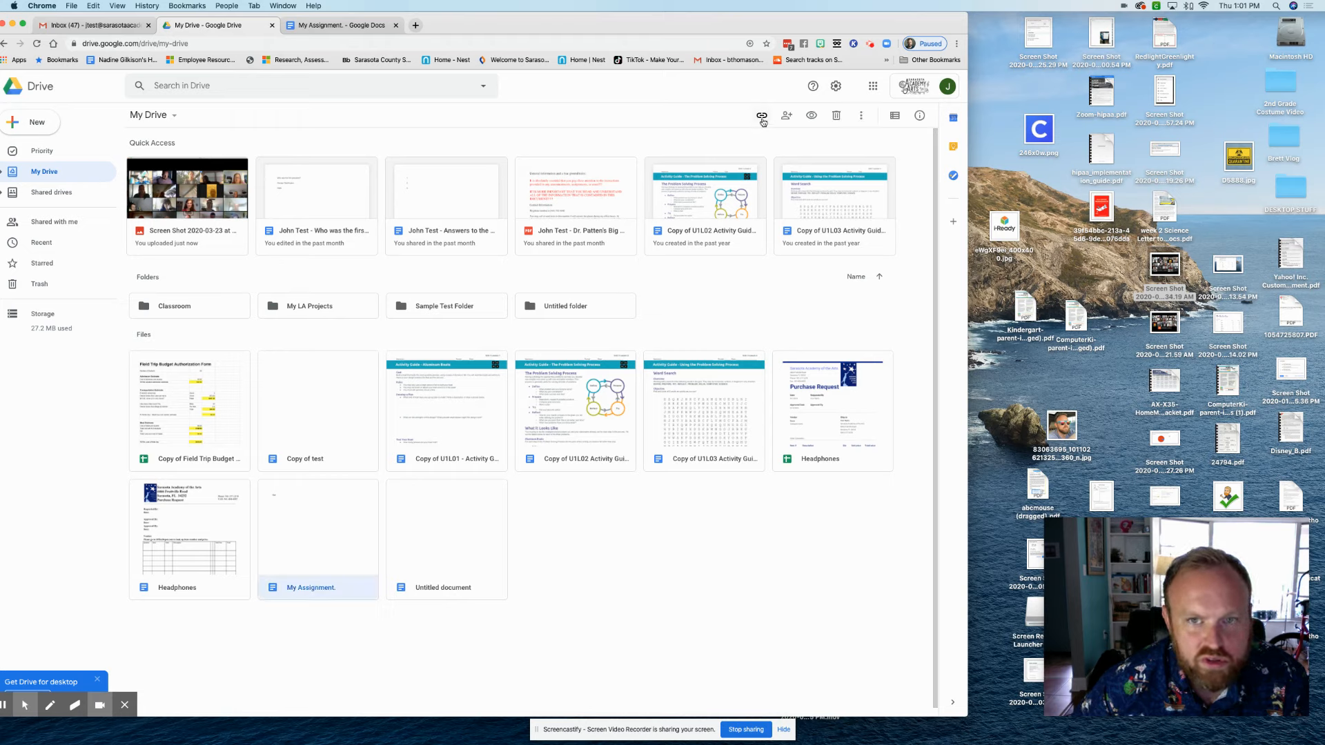
click(891, 116)
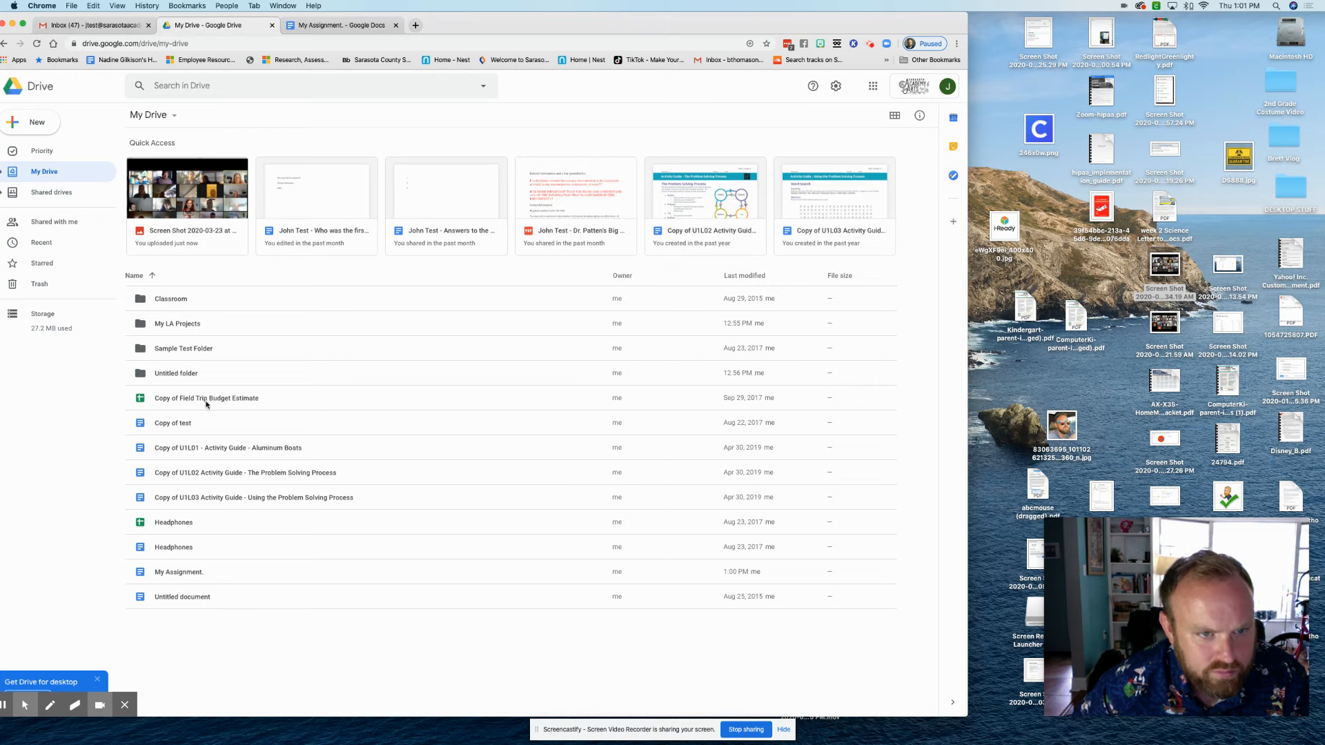
click(894, 115)
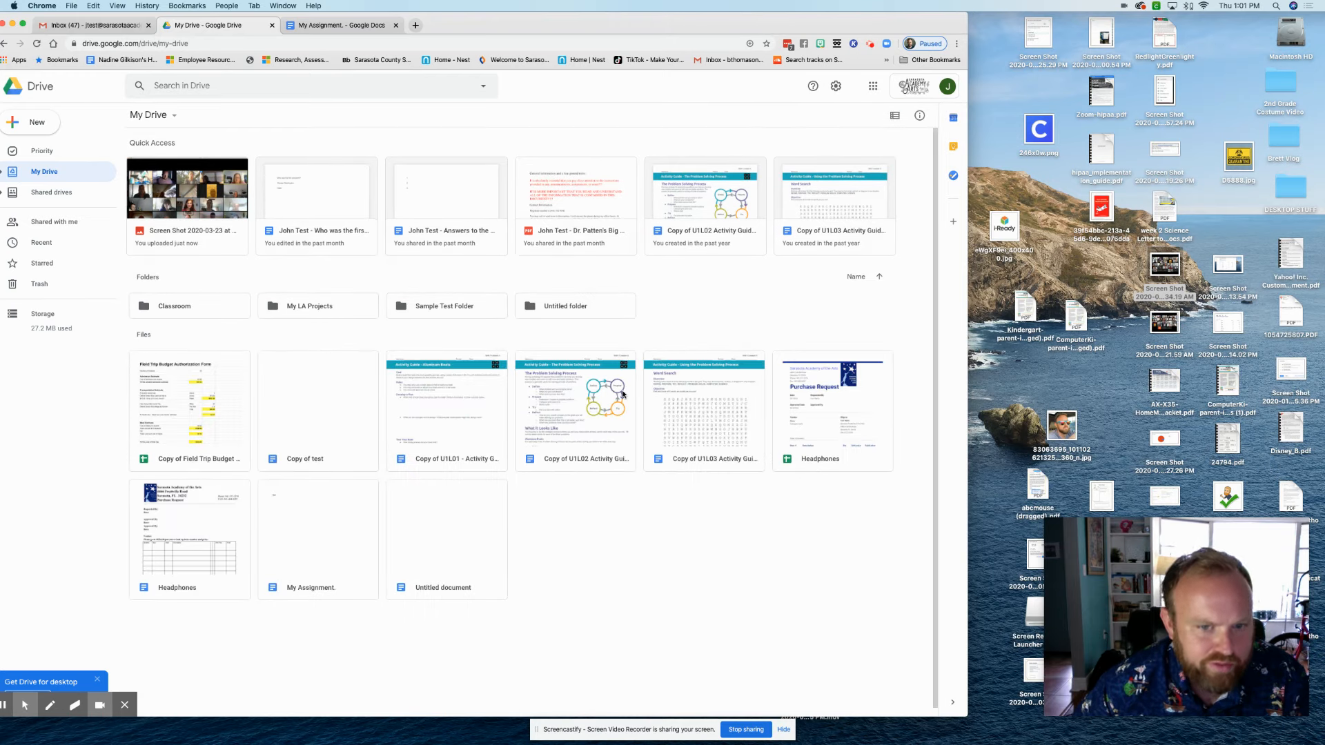
Drag the Zoom screenshot from the desktop into My Drive and select the uploaded file
click(894, 115)
click(895, 116)
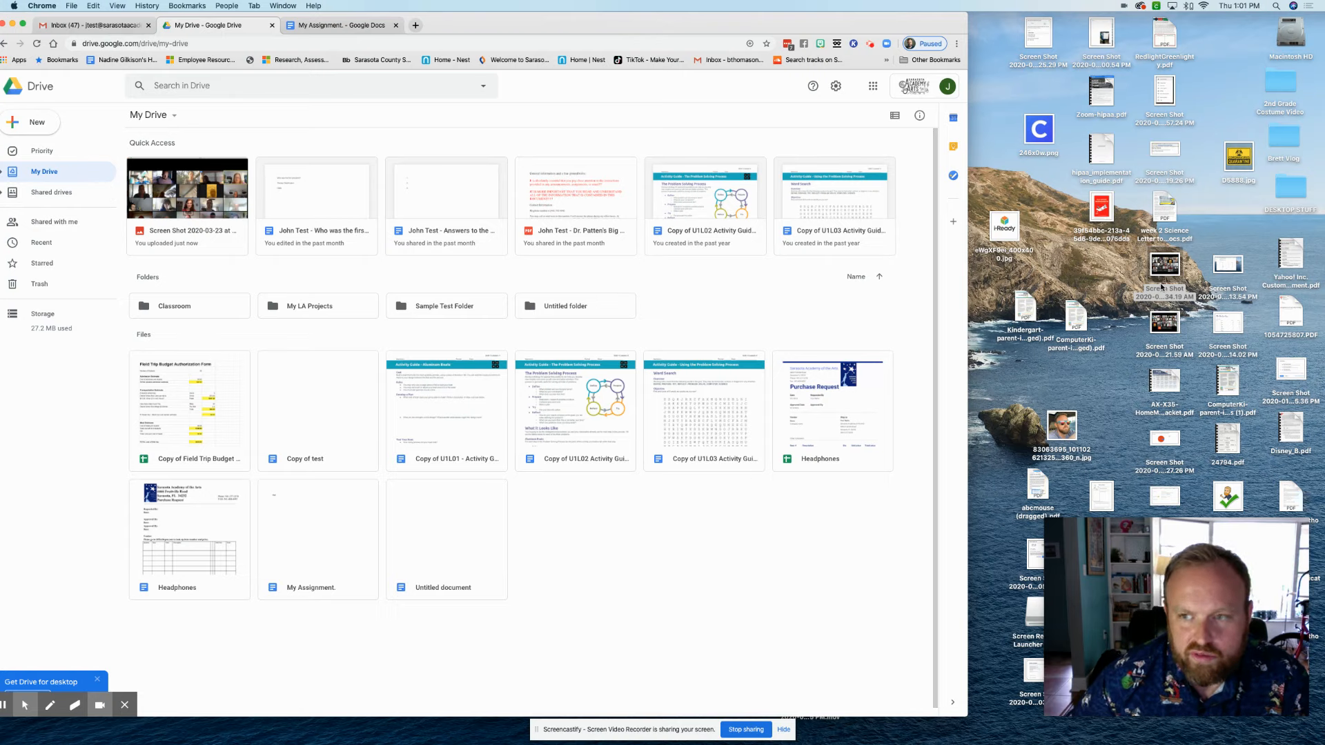
drag(1162, 323, 595, 542)
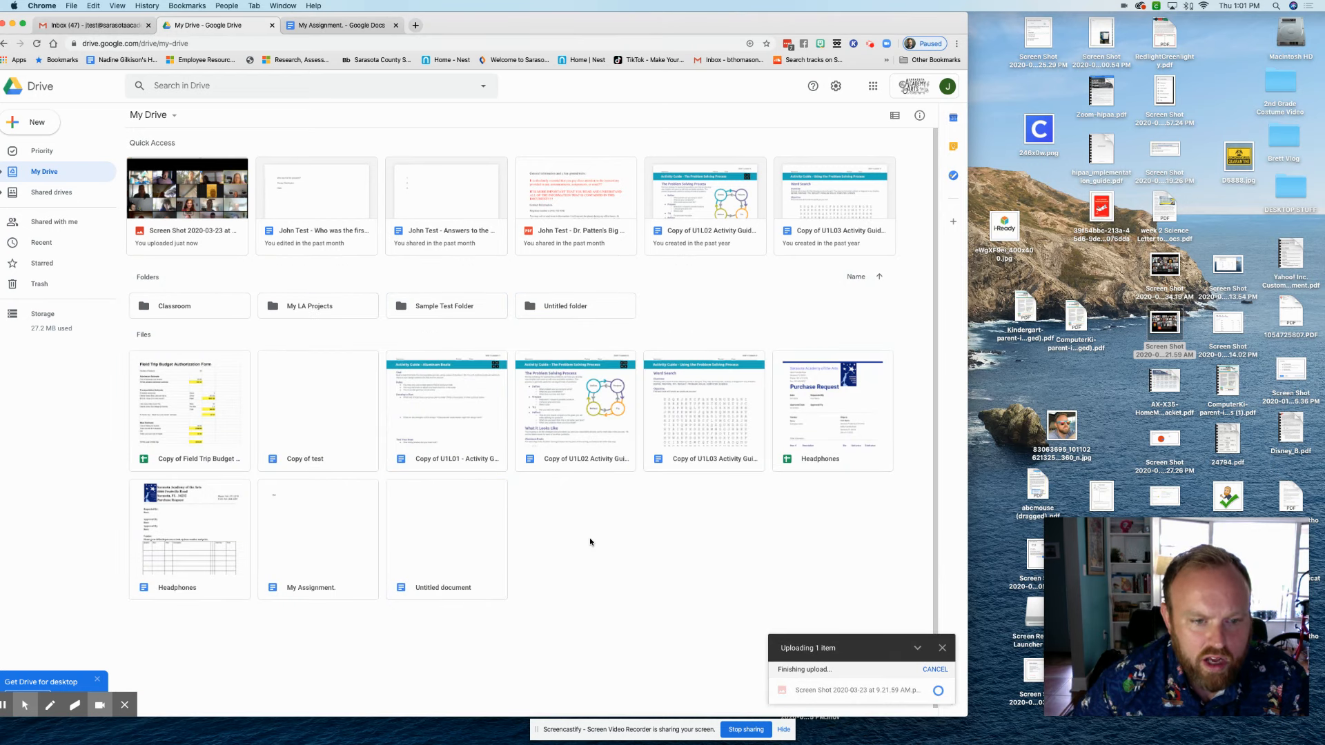
click(455, 579)
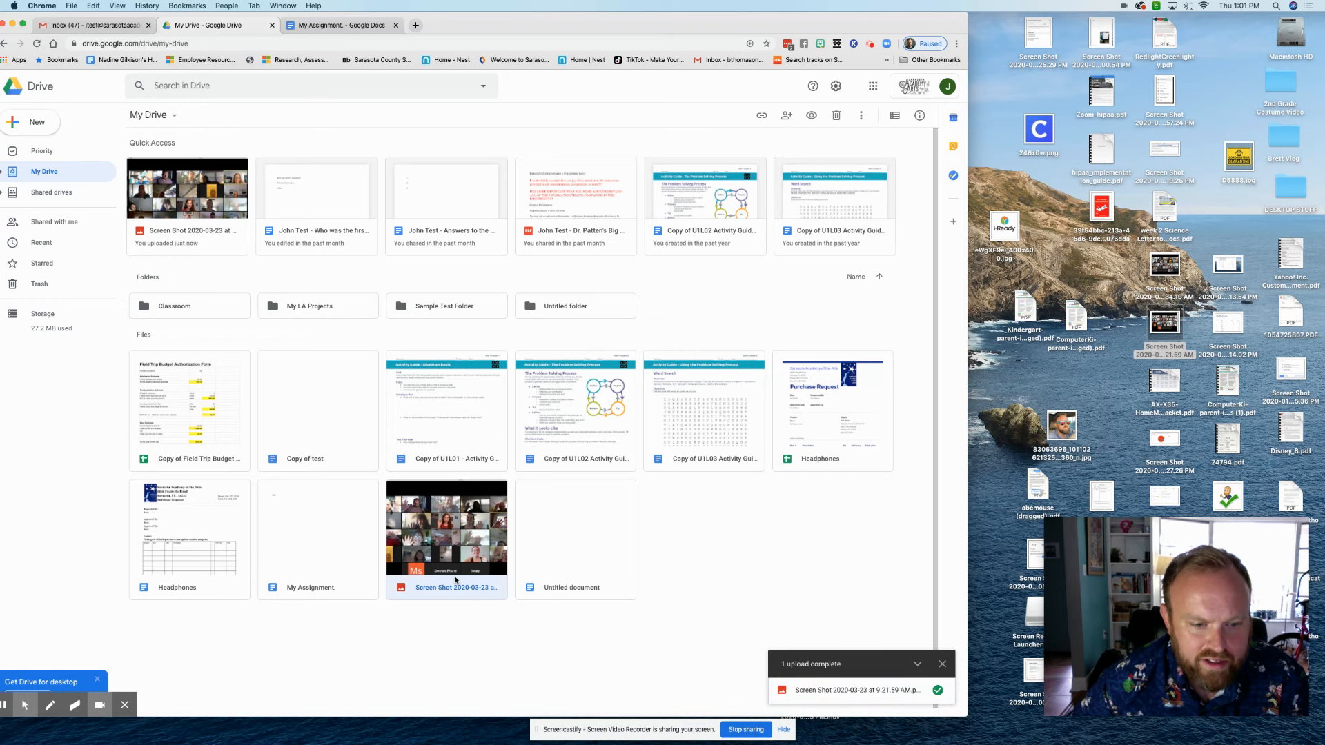
double_click(451, 535)
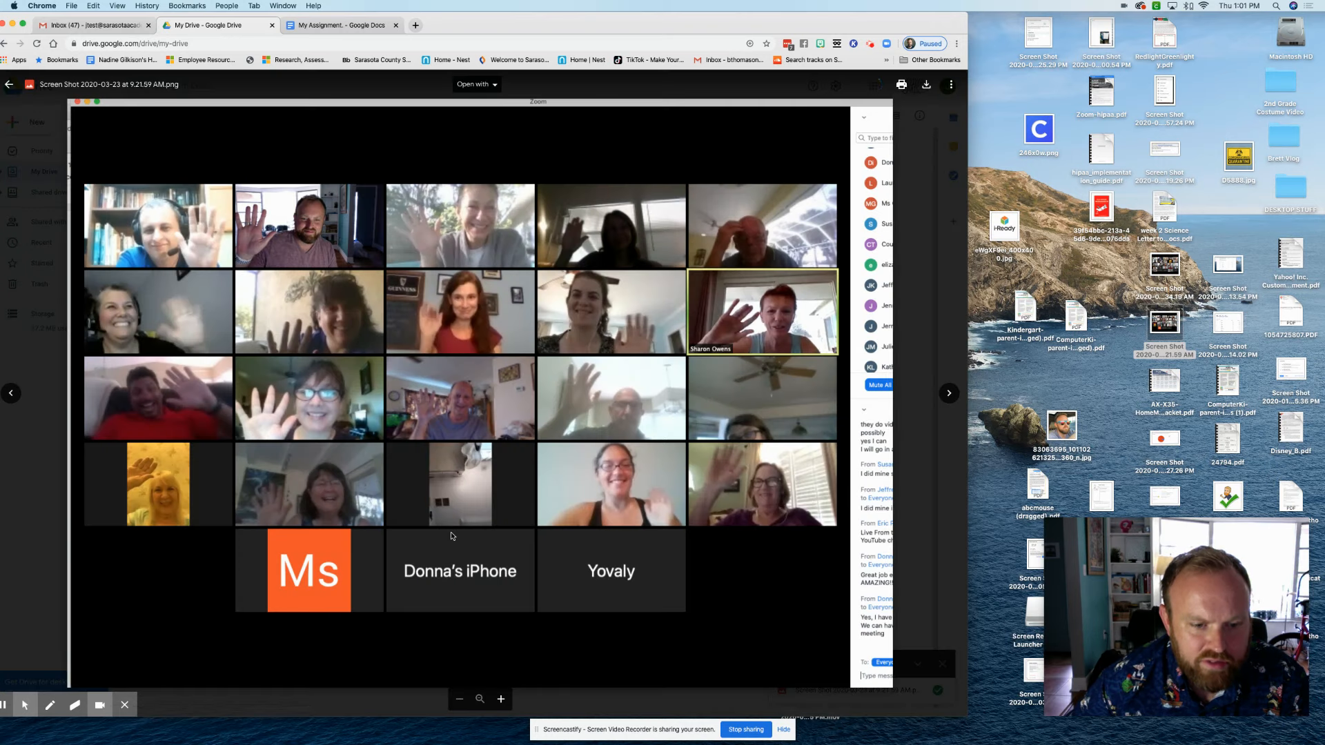
click(937, 200)
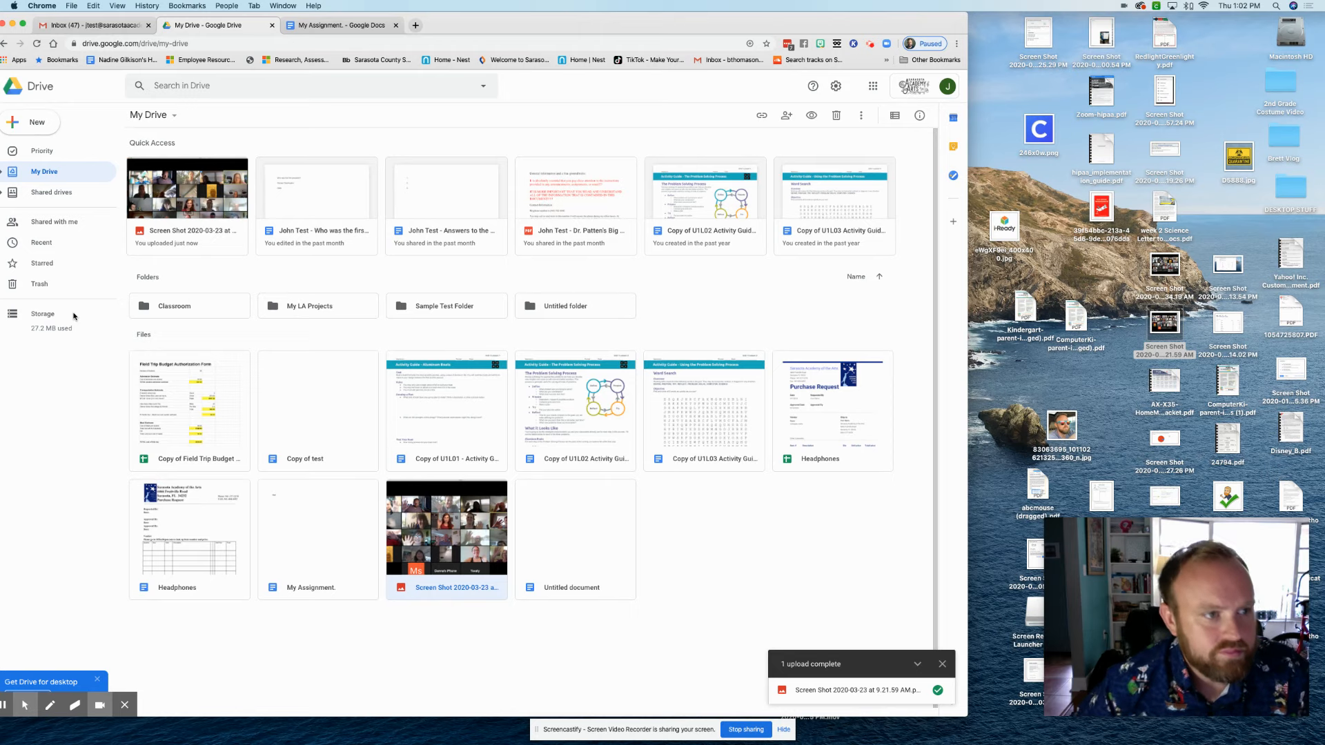
Create a new folder named My Science Work in My Drive
click(31, 172)
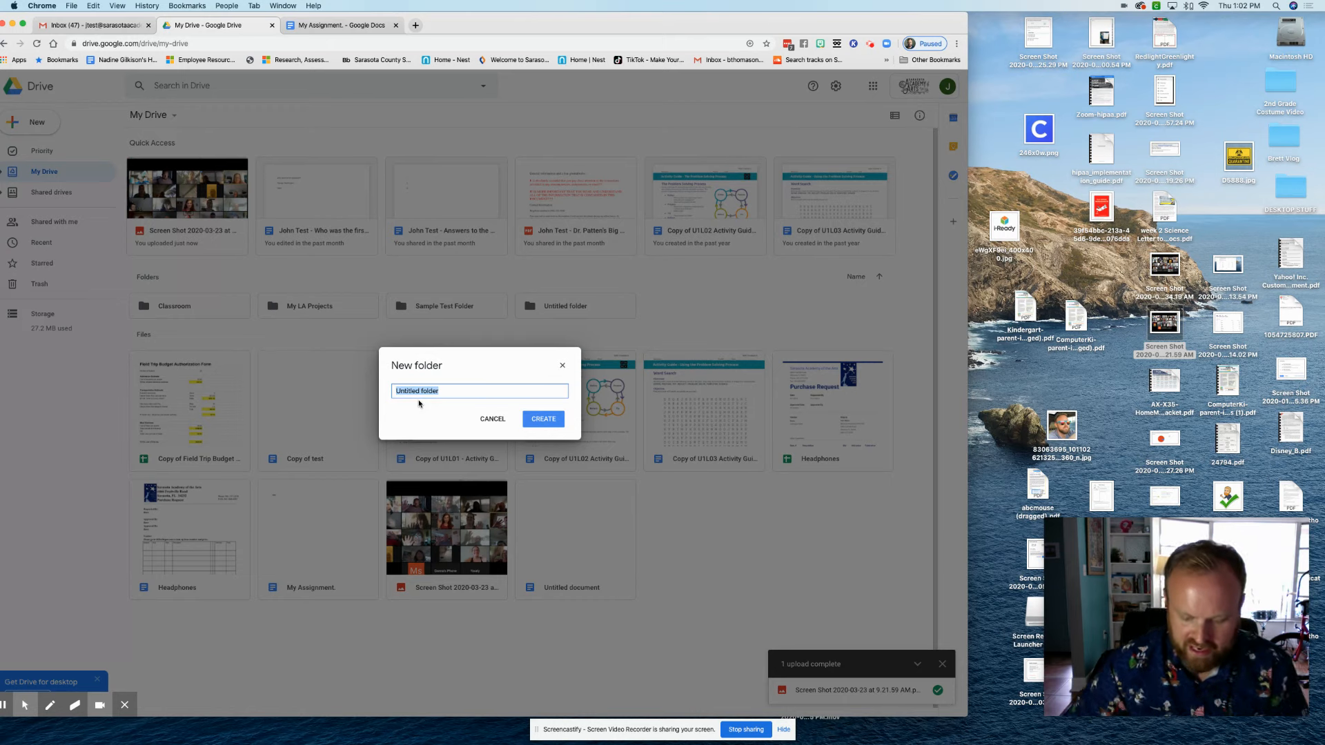
text(My)
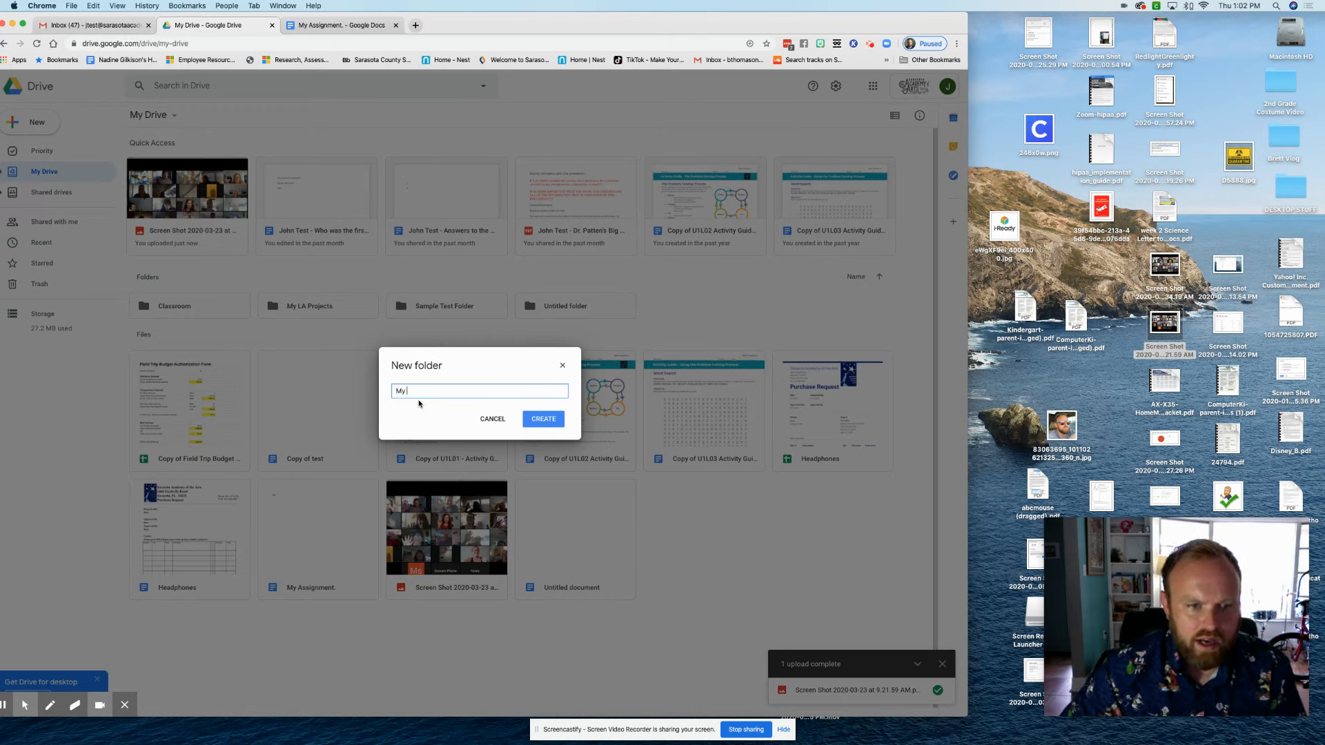
text( Student Work)
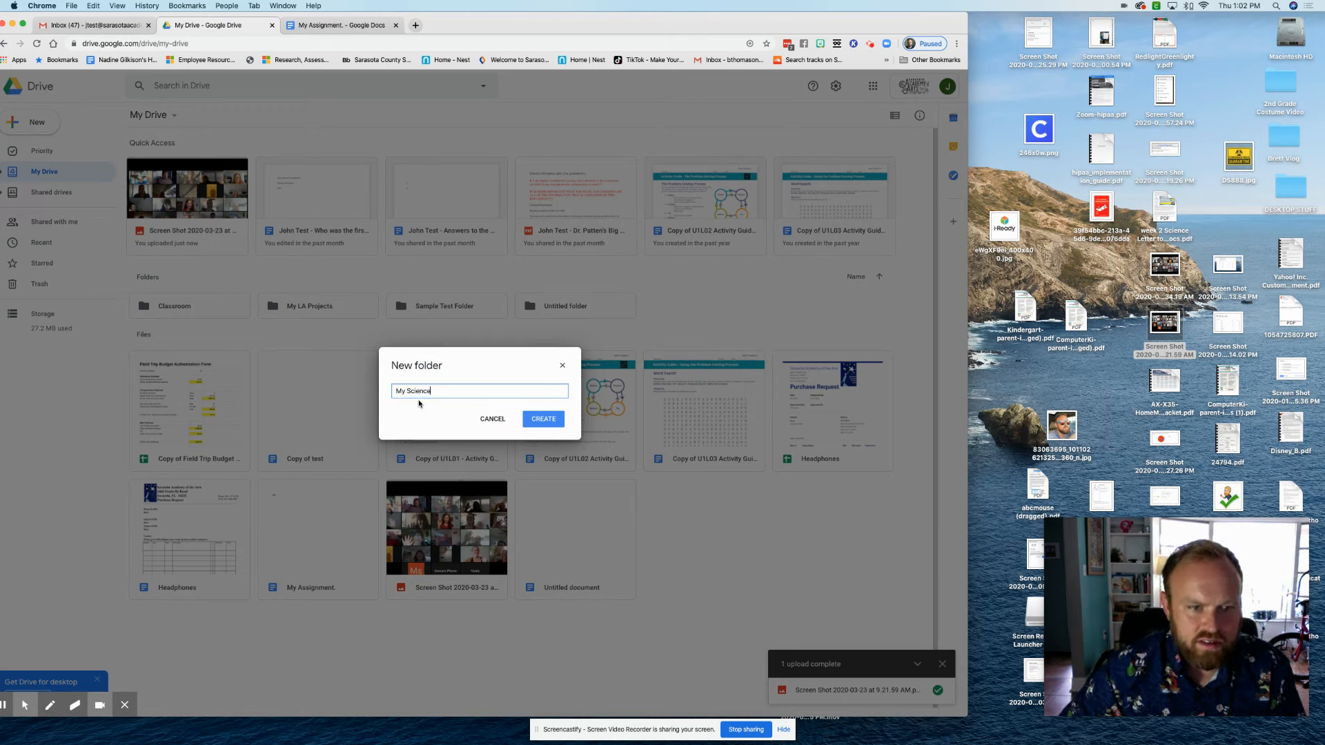
key(Return)
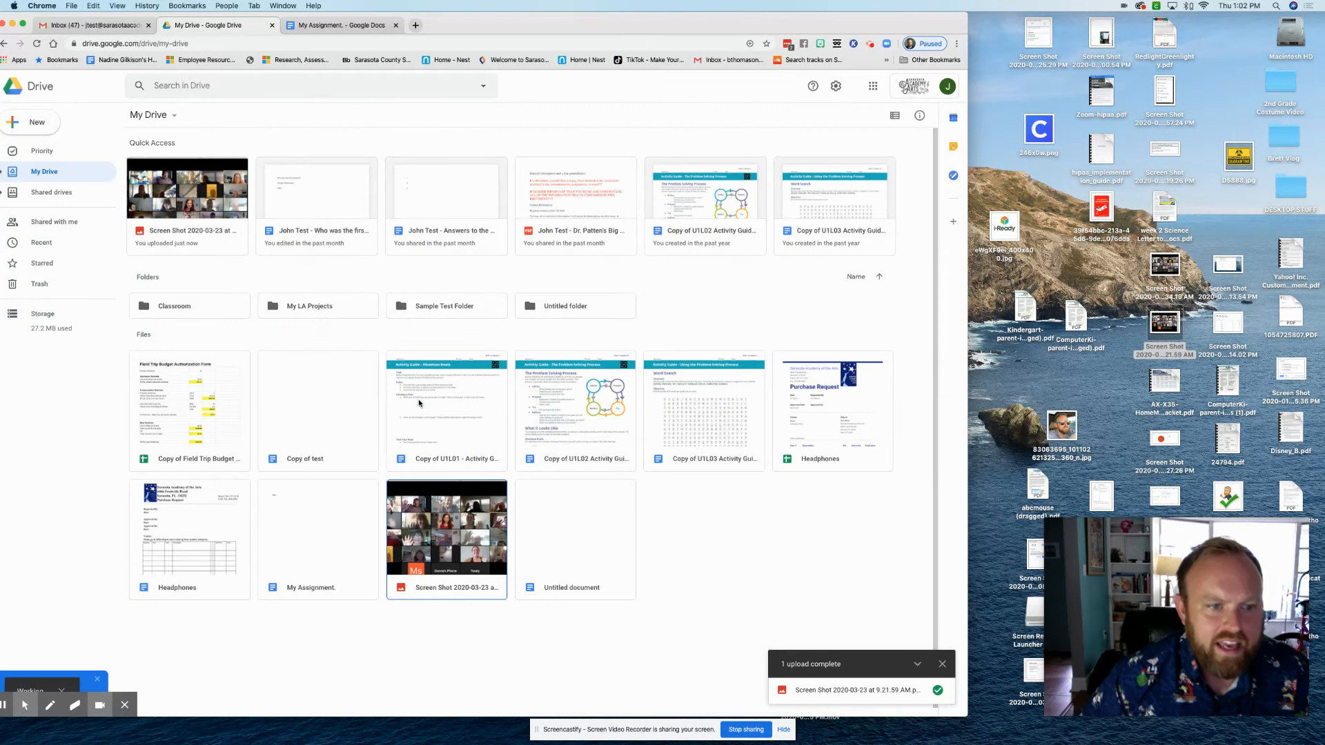
Upload hipaa_implementation_guide.pdf into My Science Work, then return to My Drive
double_click(440, 306)
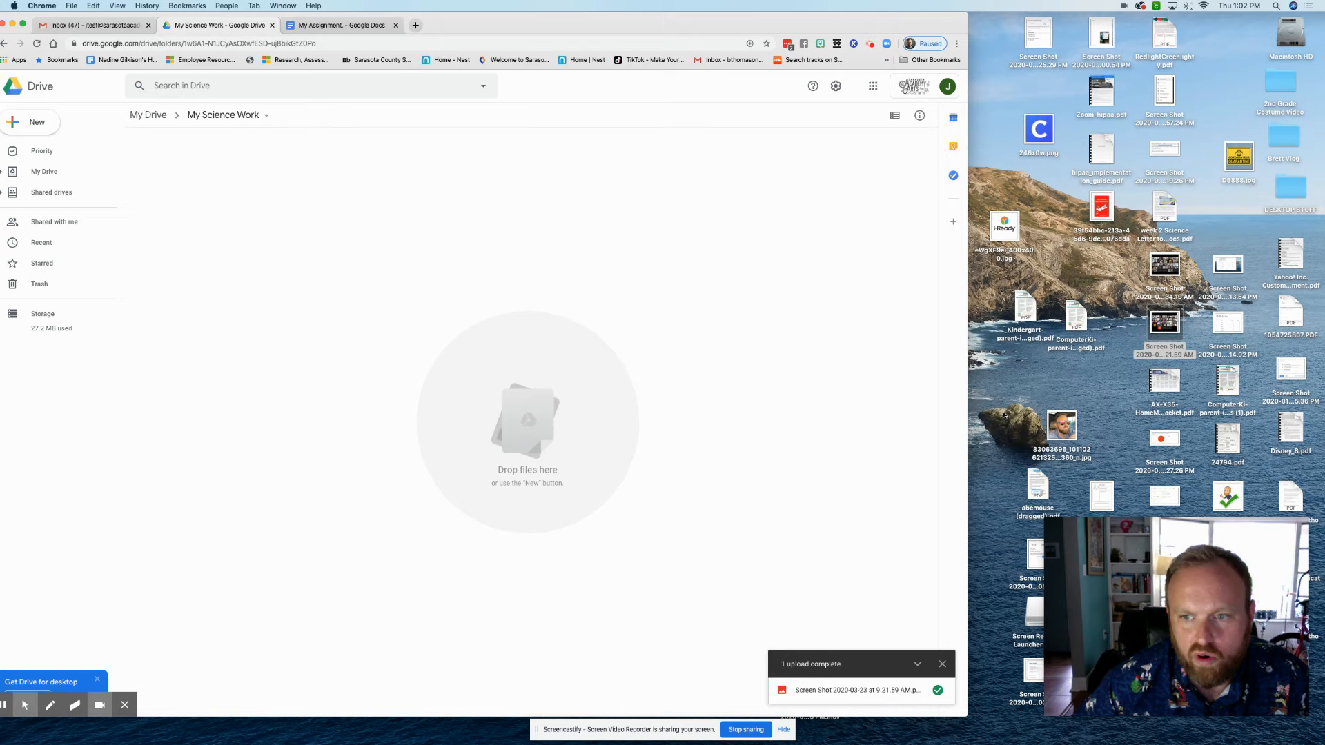
click(1077, 319)
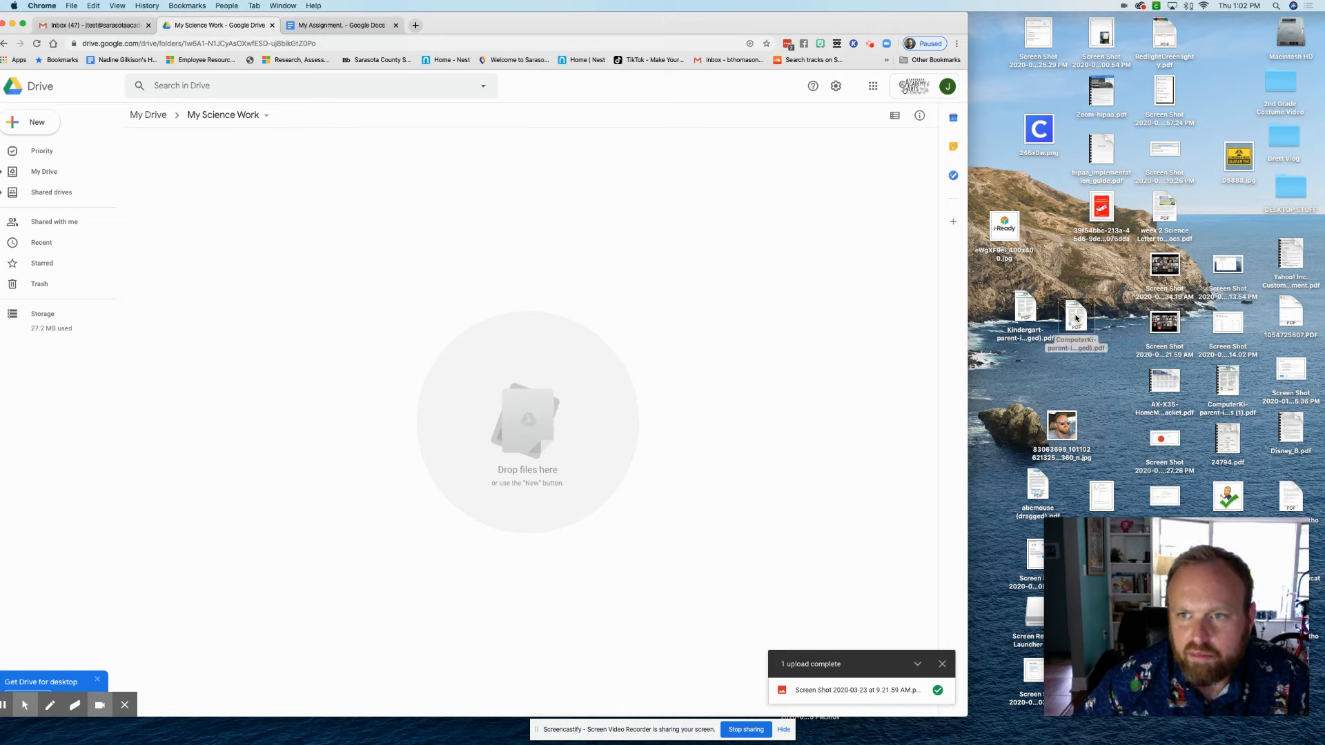
drag(1101, 148, 453, 279)
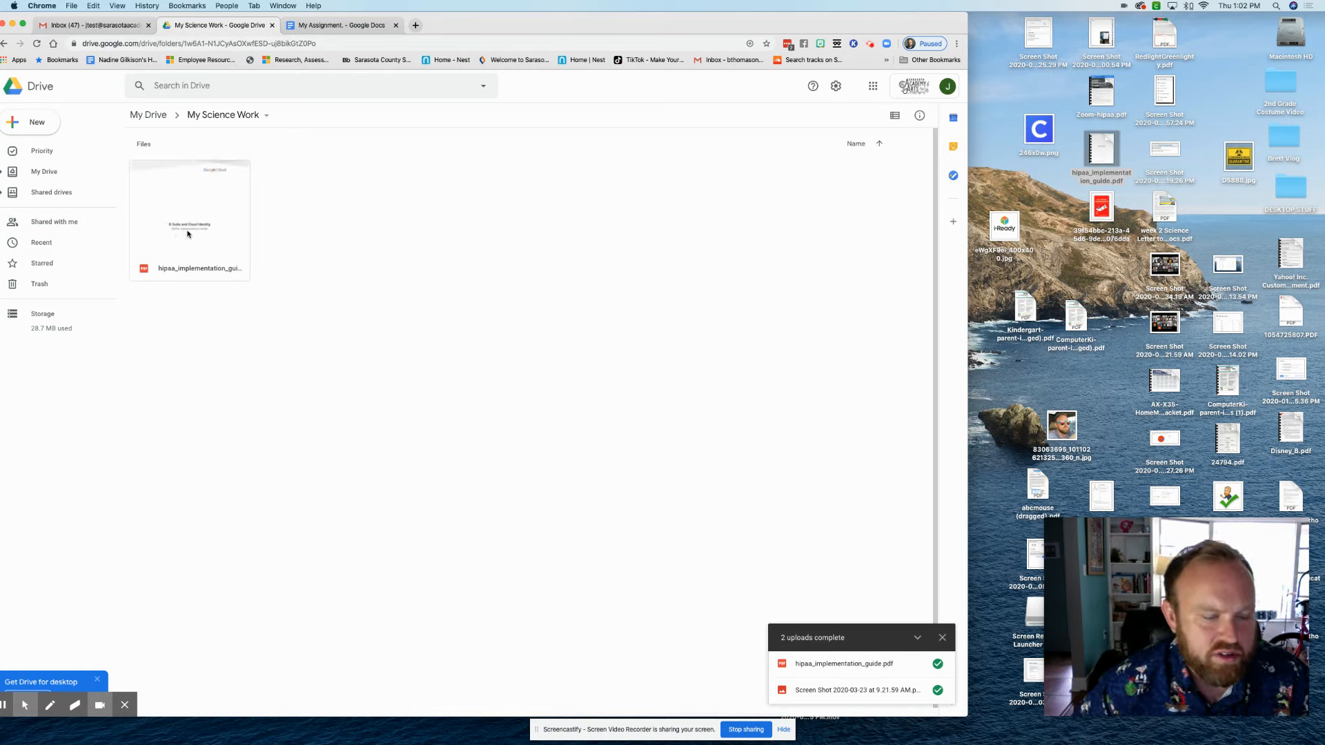
click(158, 121)
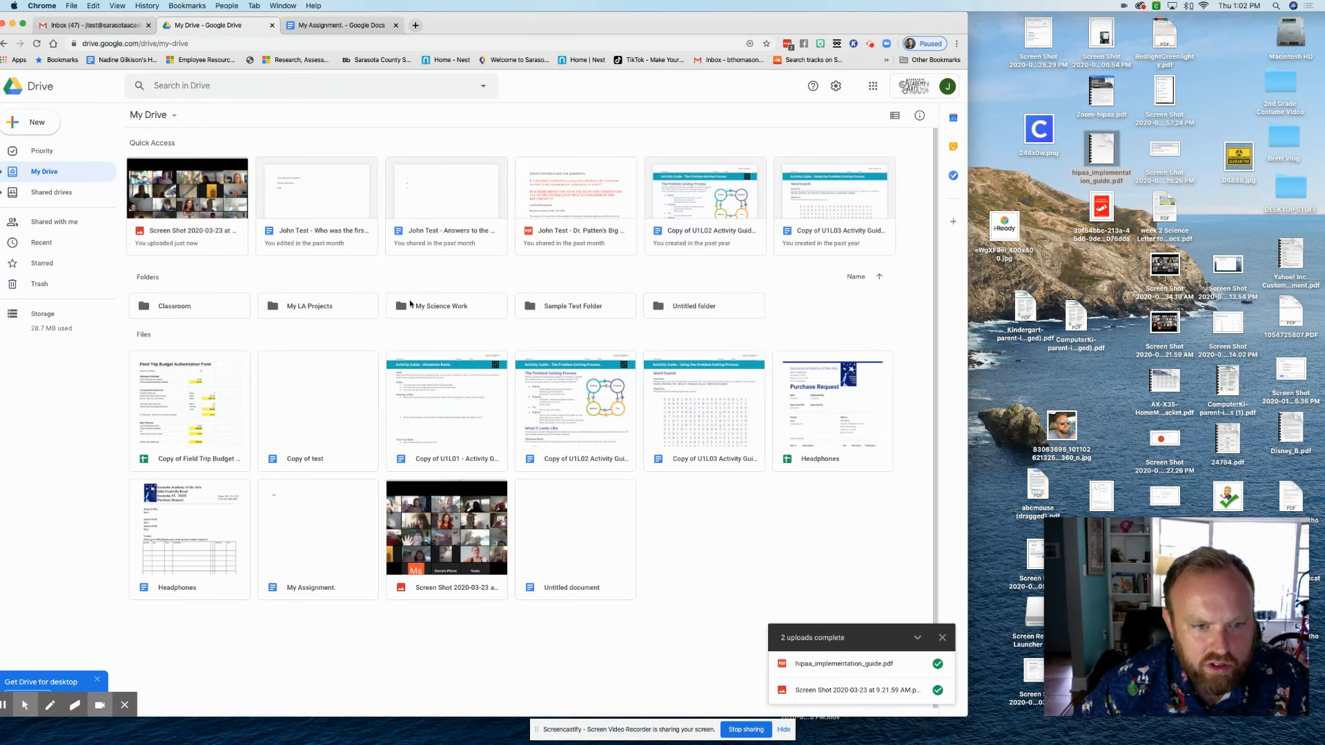
Colour the My Science Work folder red and Sample Test Folder blue
right_click(413, 310)
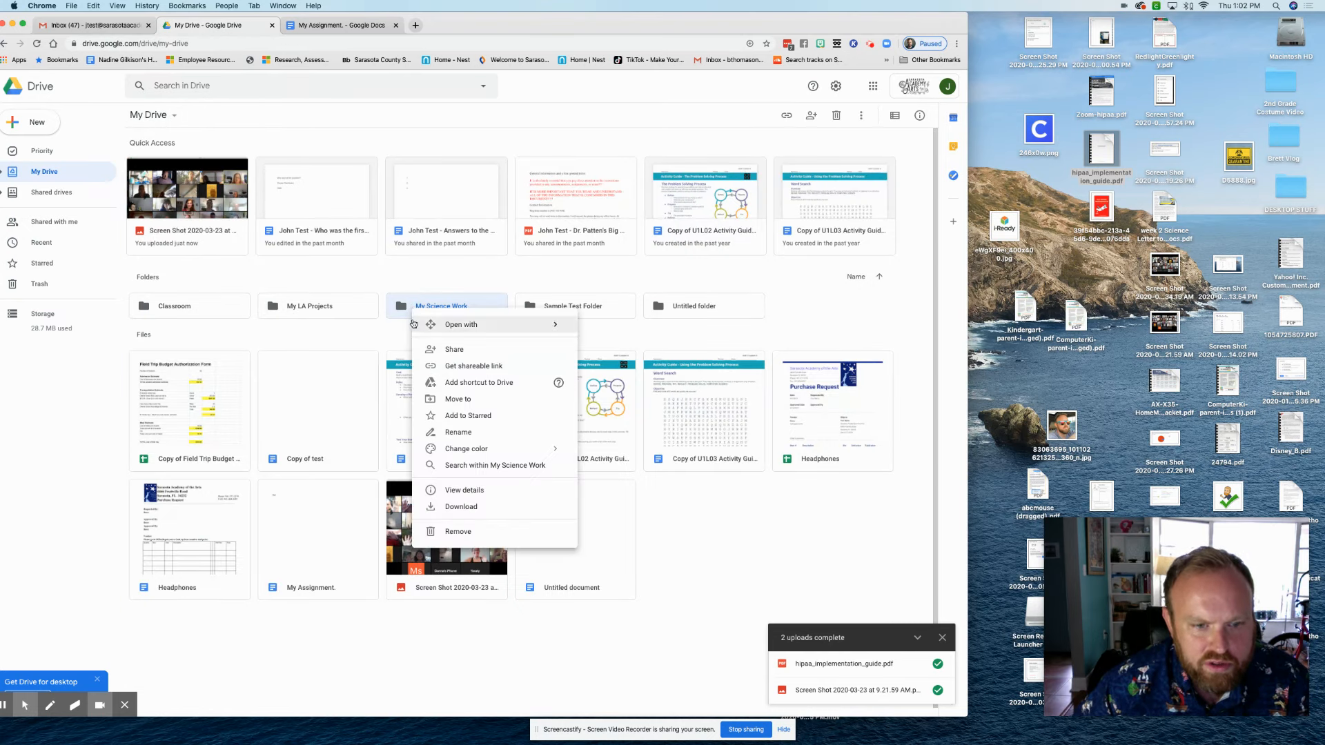
mouse_move(496, 452)
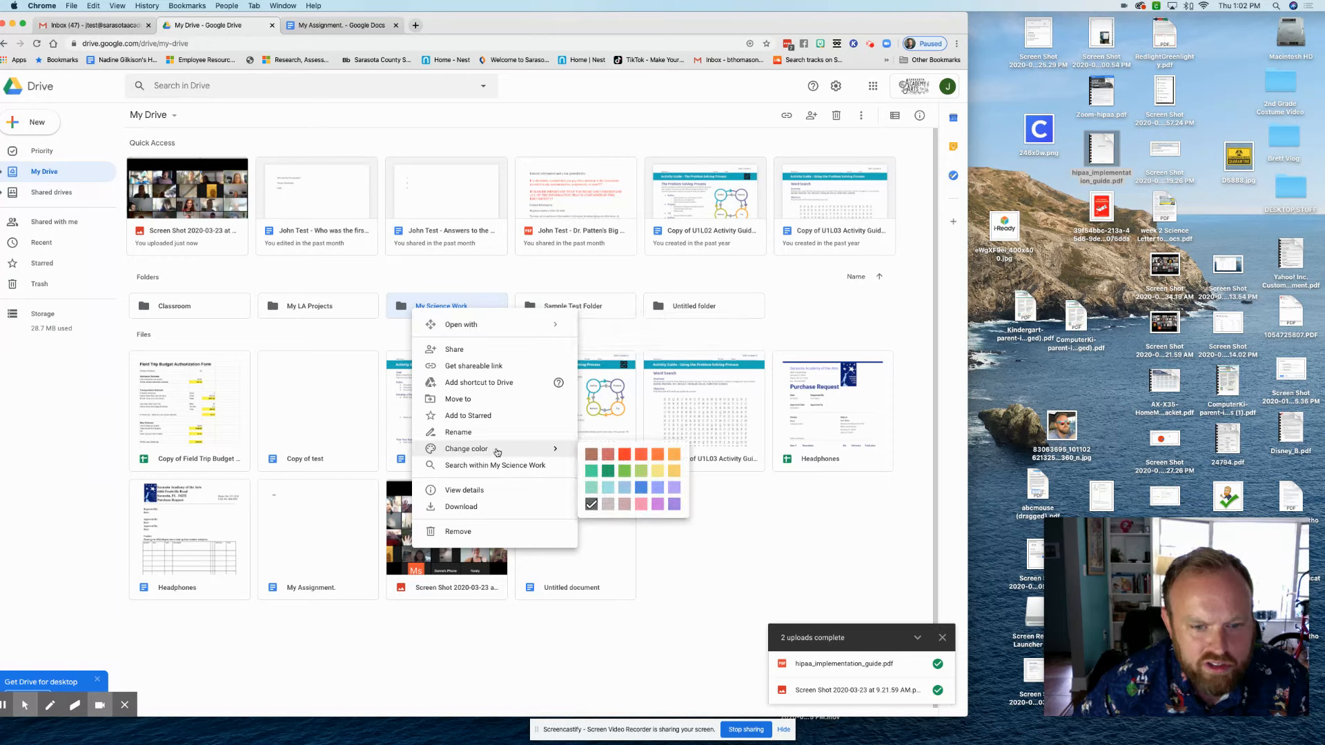
click(625, 454)
right_click(568, 312)
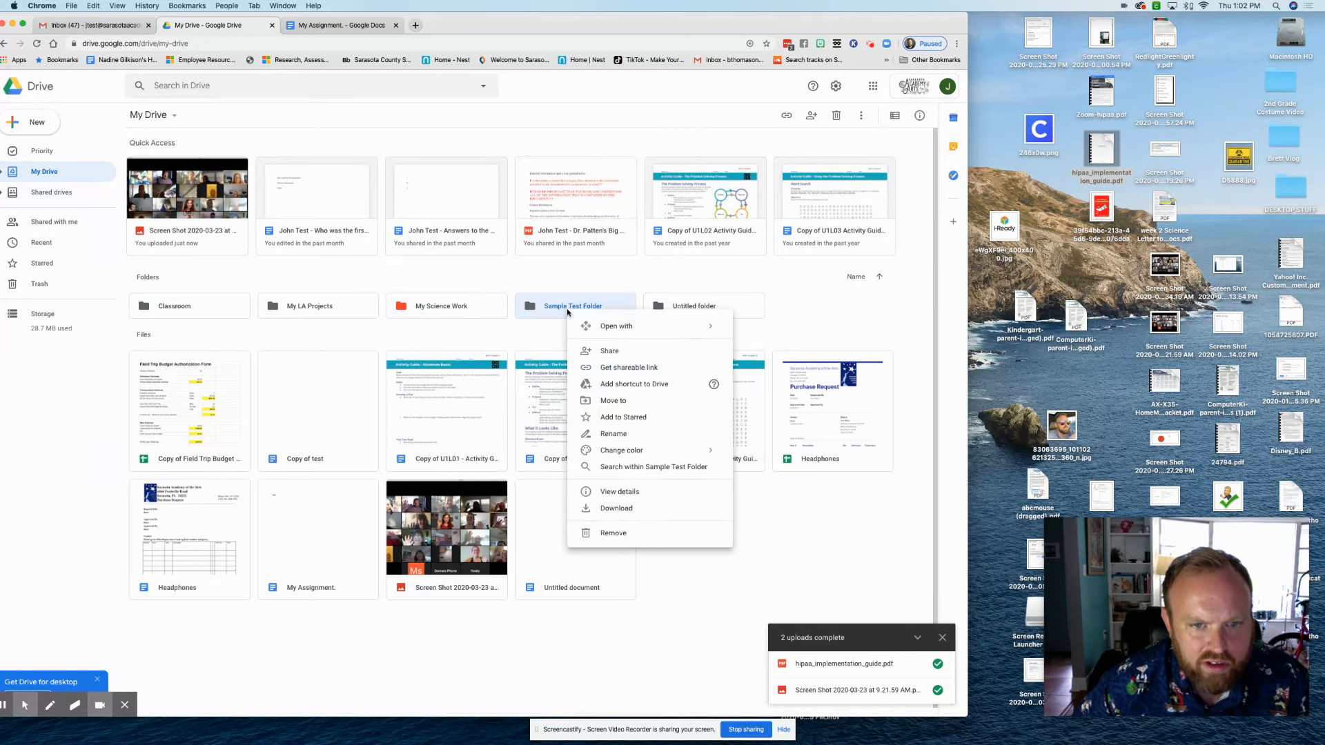
mouse_move(645, 452)
click(801, 496)
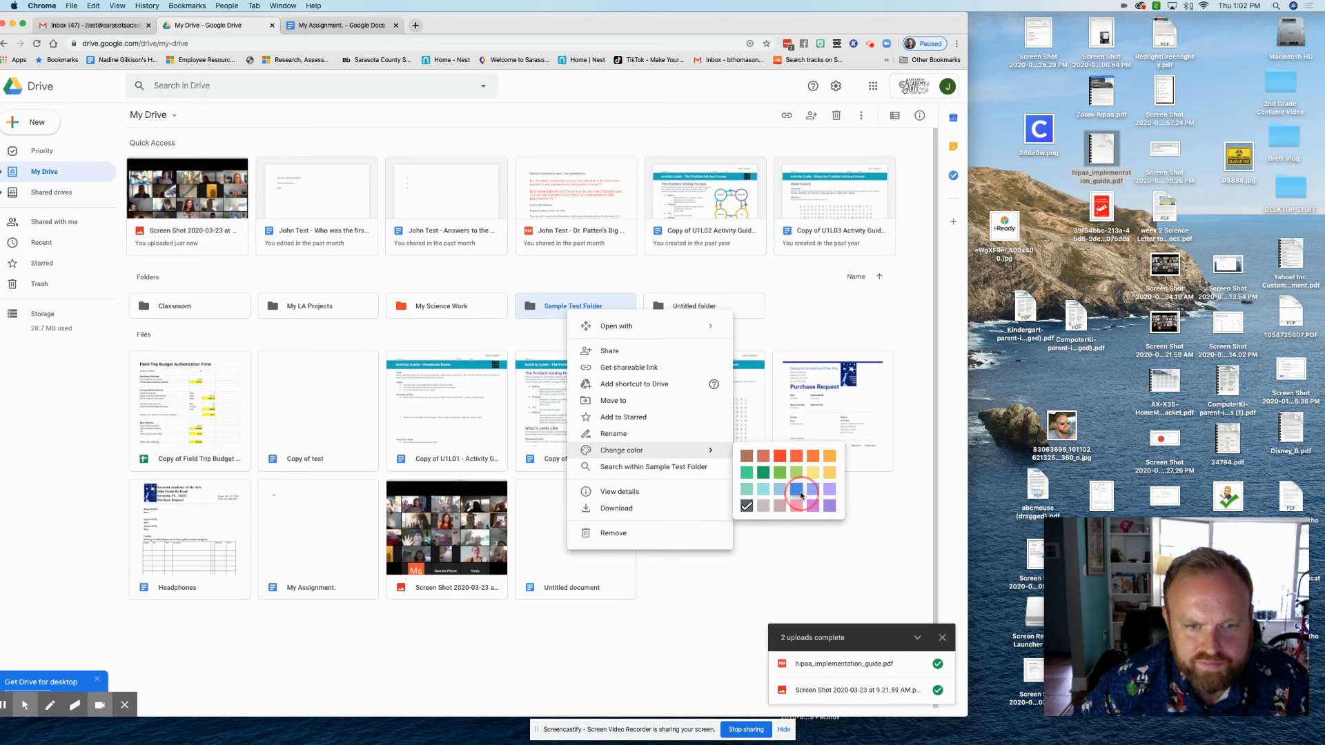
click(794, 328)
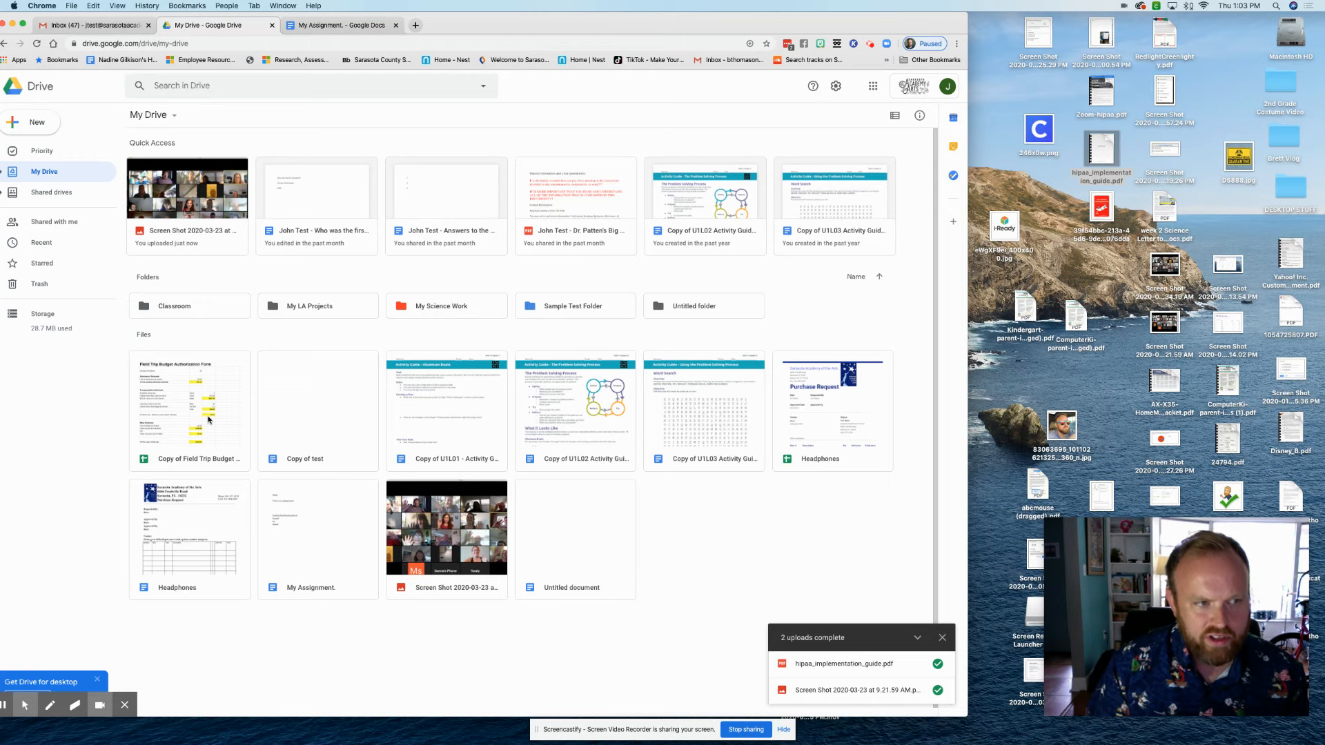
Cancel the New folder dialog without creating a folder, and shift the browser window right
click(10, 122)
click(11, 122)
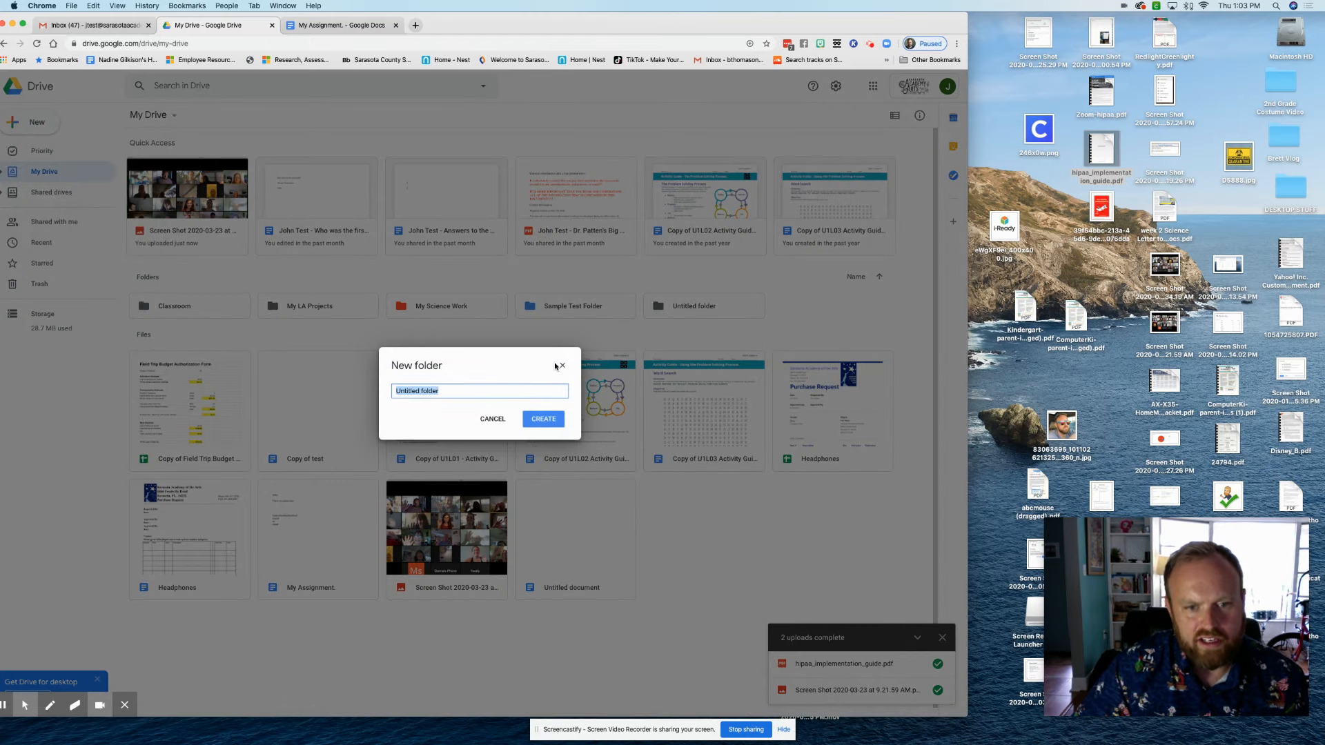
click(561, 366)
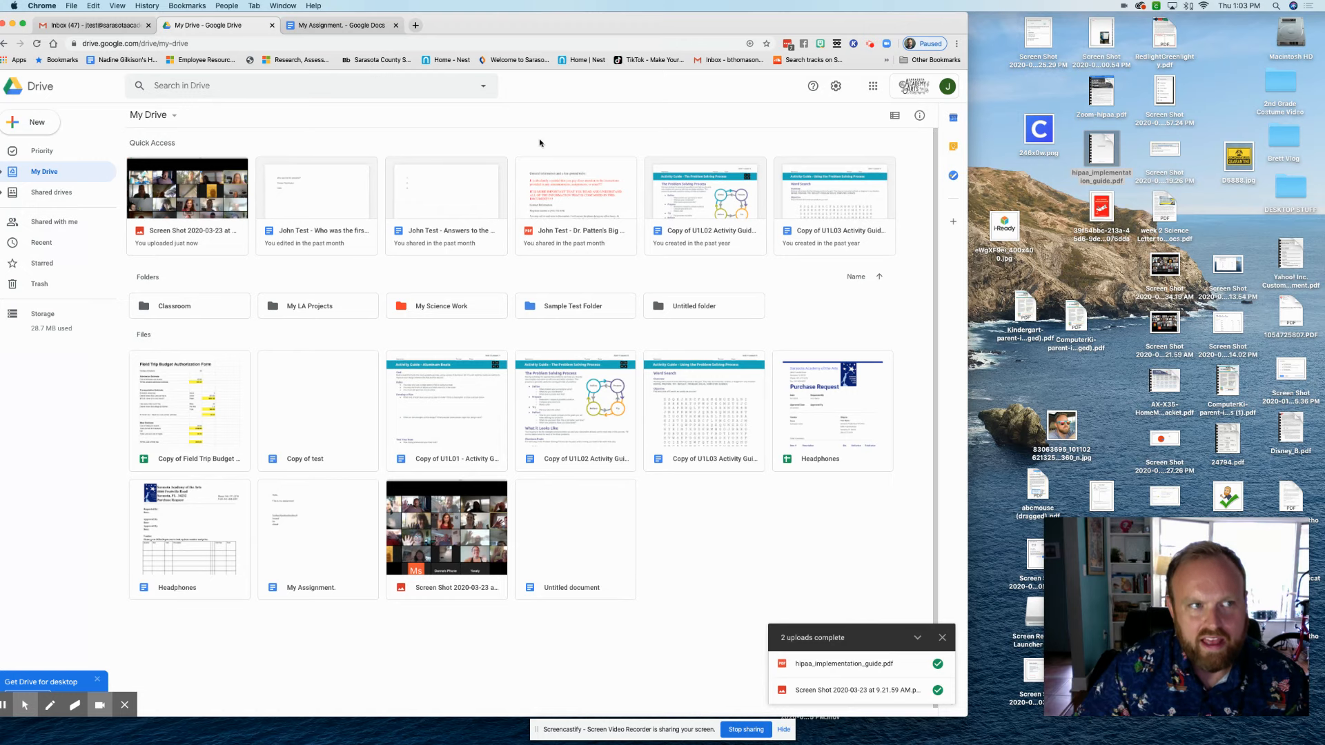
drag(469, 16, 514, 9)
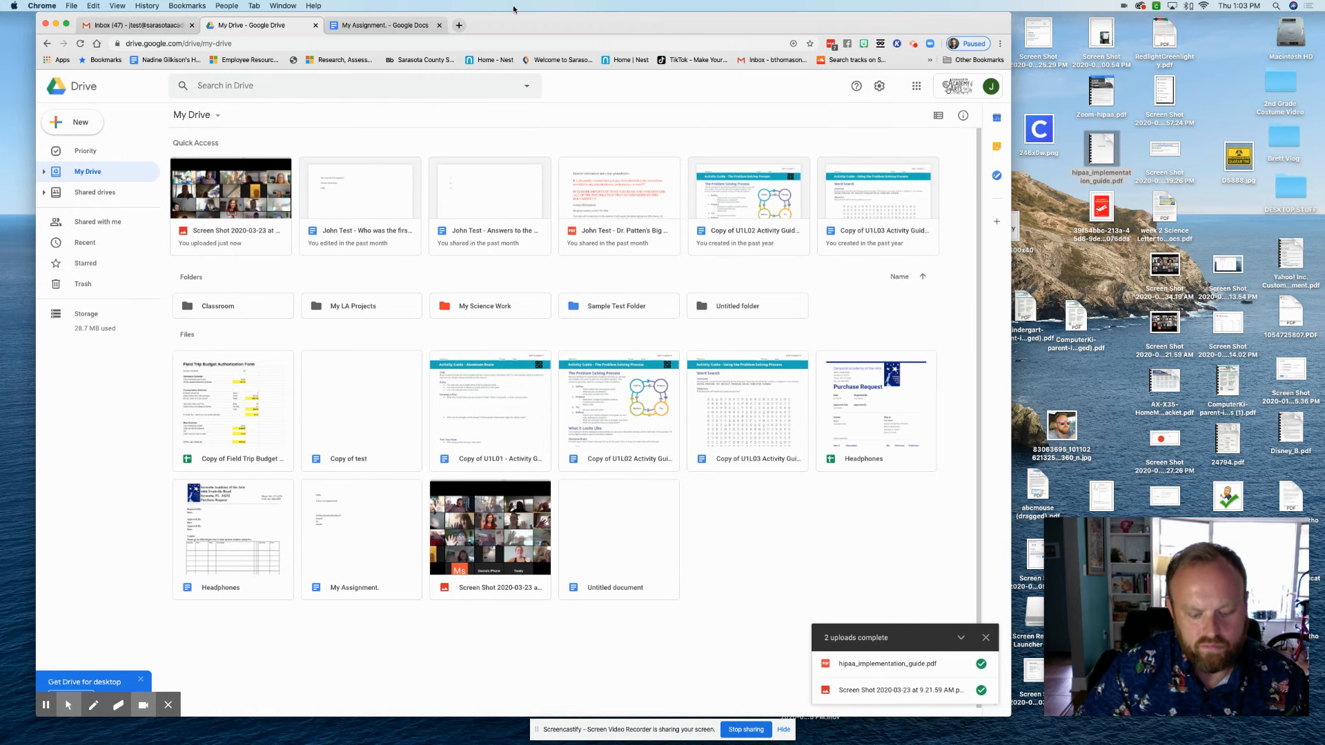
Check and dismiss the screen recorder panel, then bring up the Google apps launcher in Drive
click(912, 44)
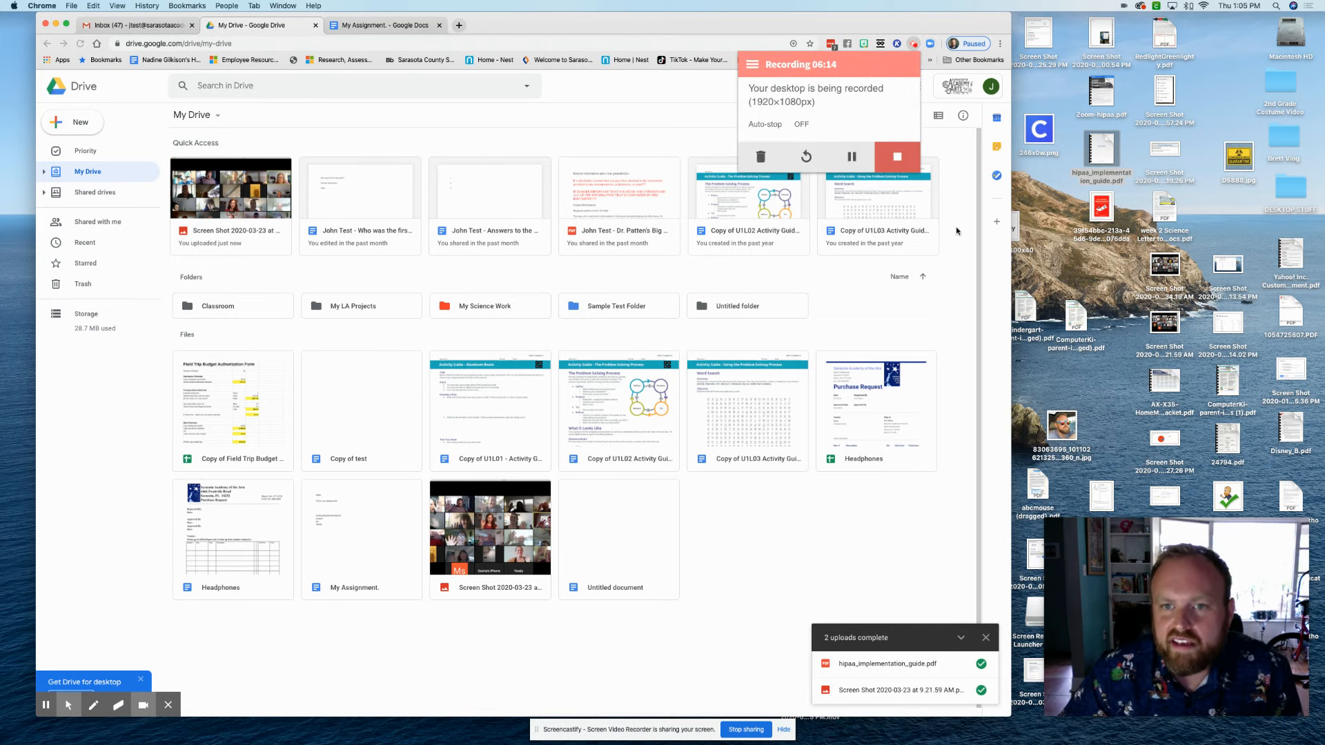
click(970, 230)
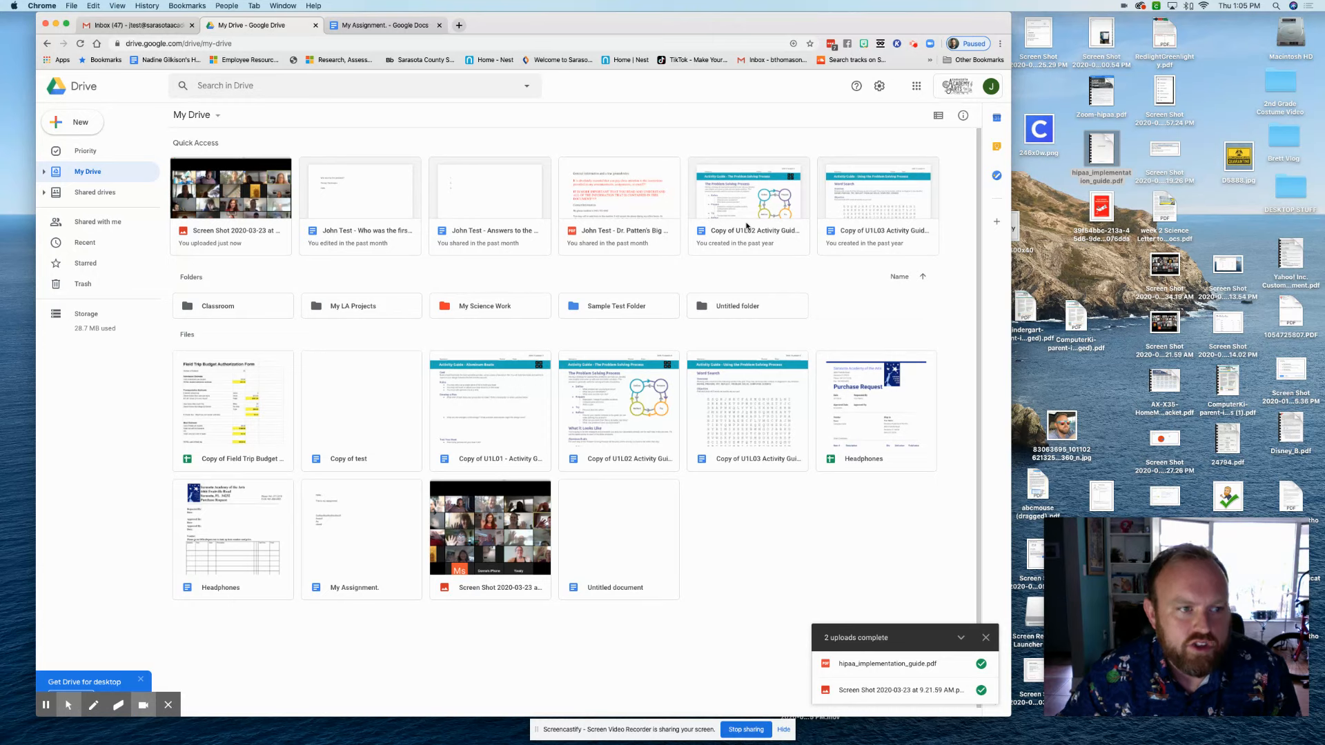
click(917, 90)
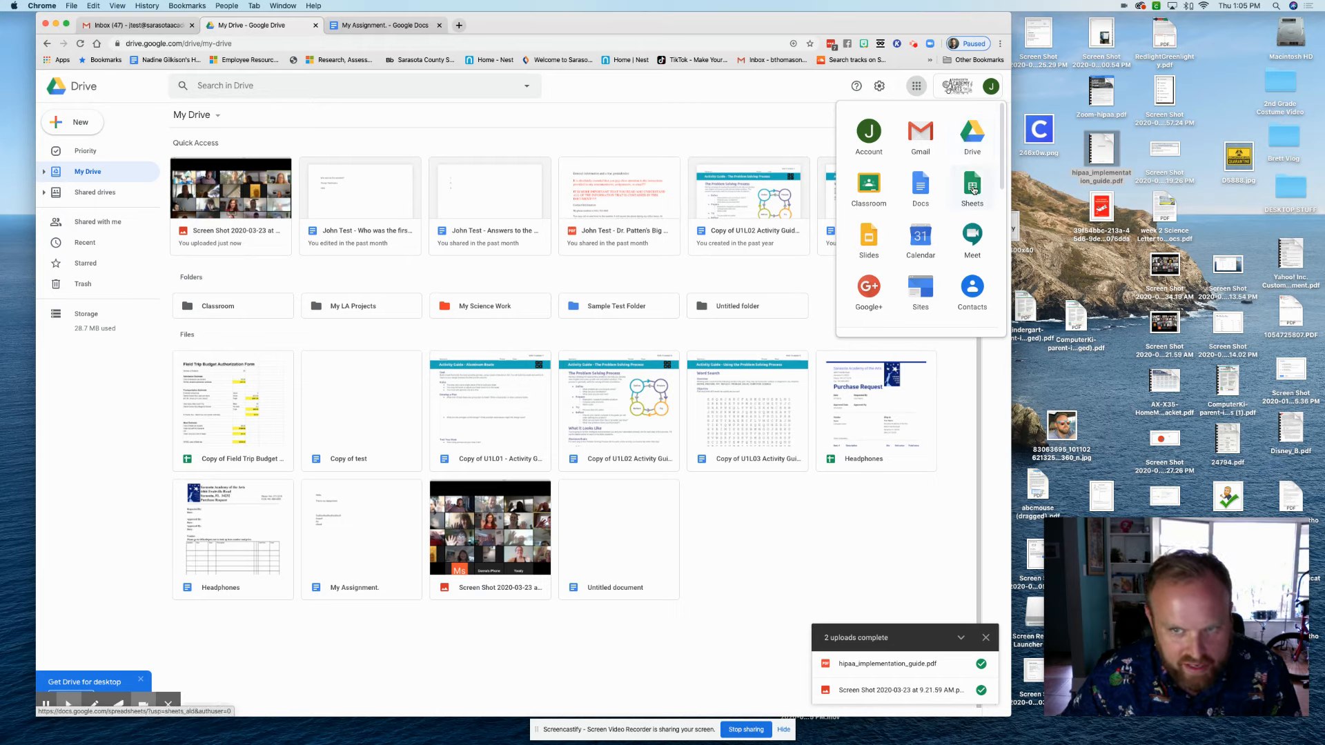
Create a blank Untitled document in Google Docs, then close it and the My Assignment tab
click(917, 193)
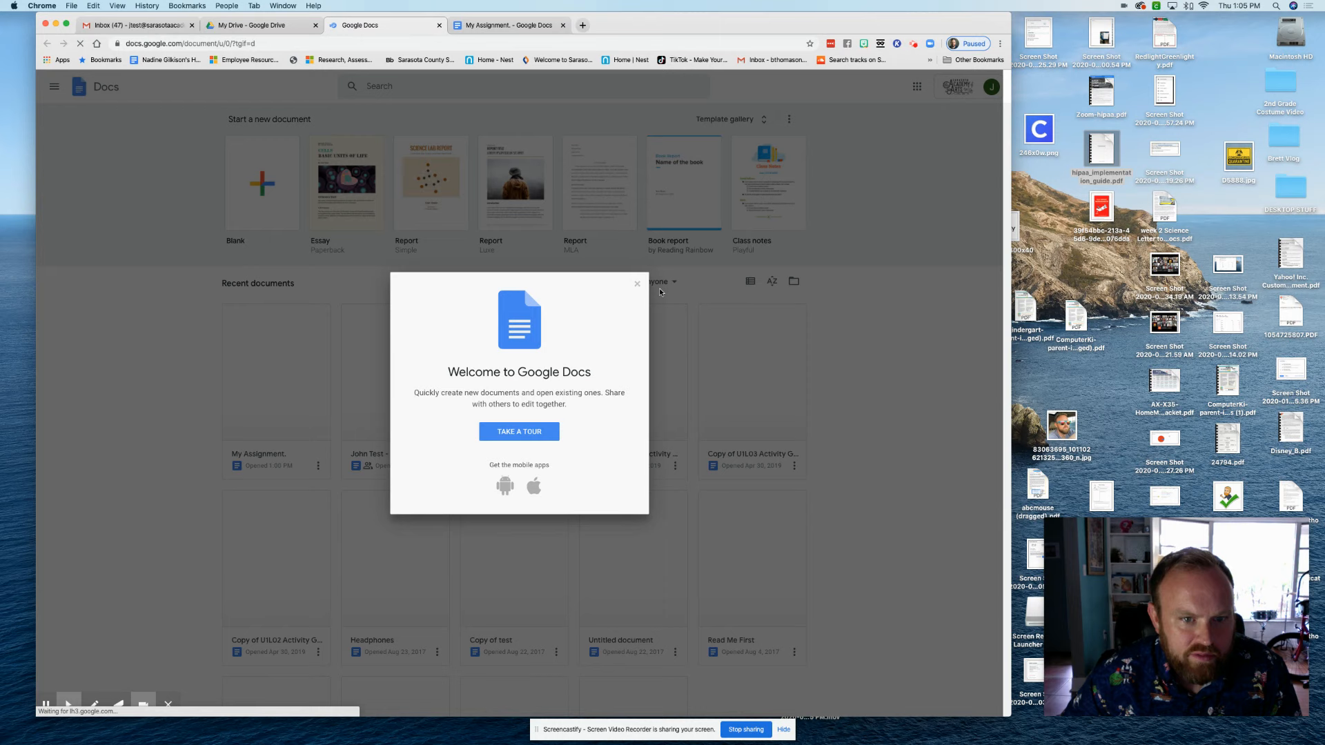
click(636, 284)
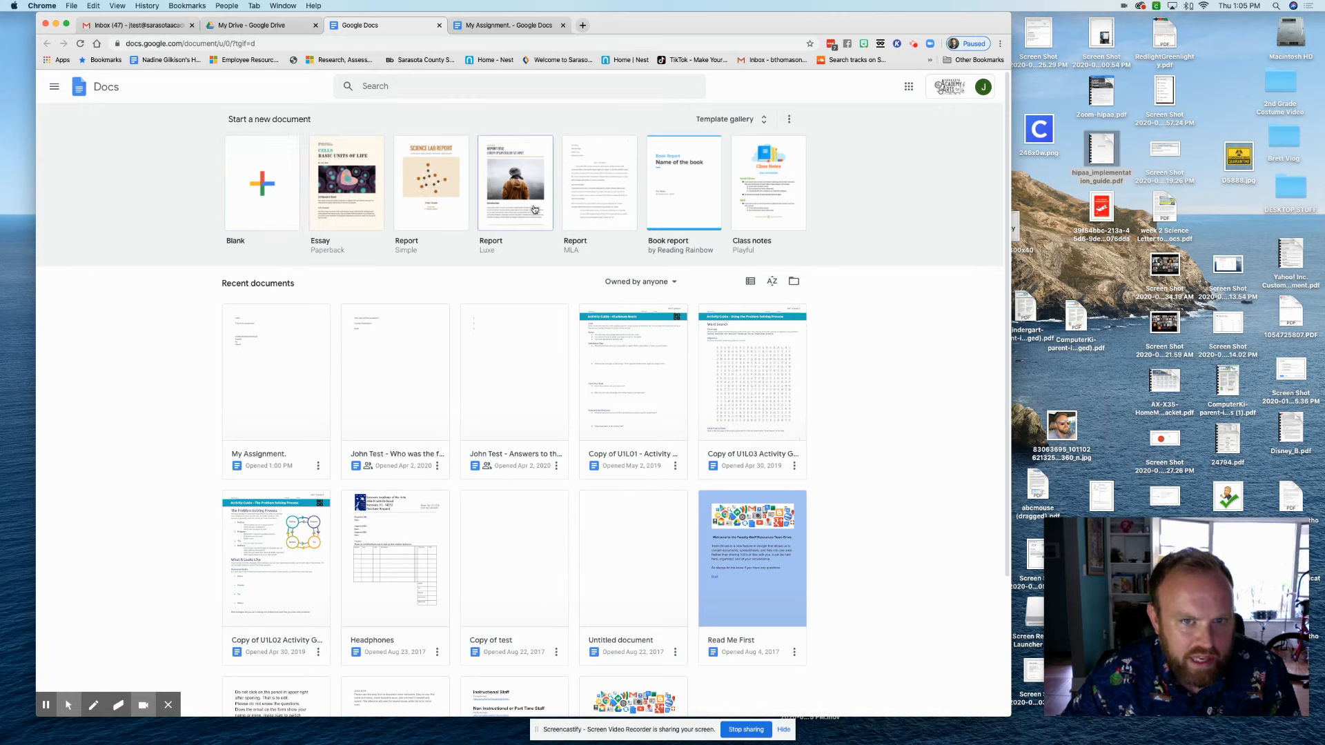
click(250, 194)
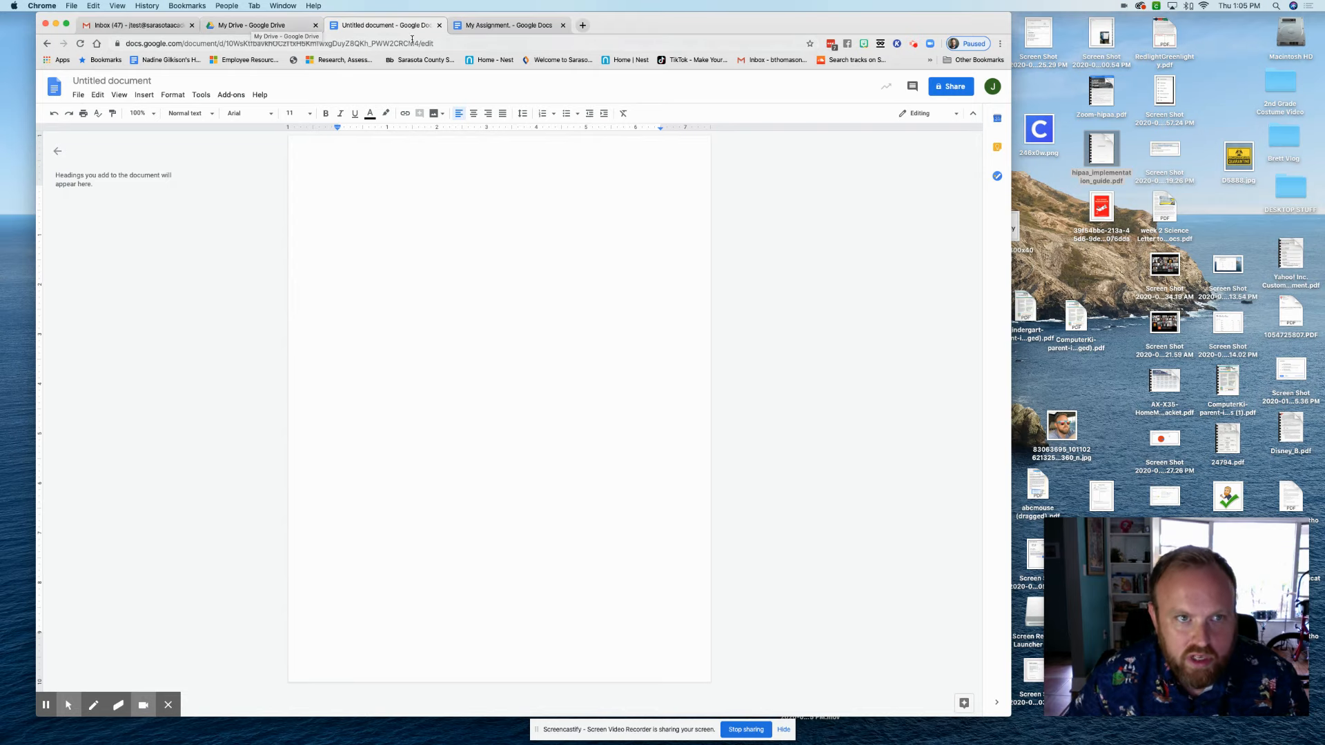
click(439, 25)
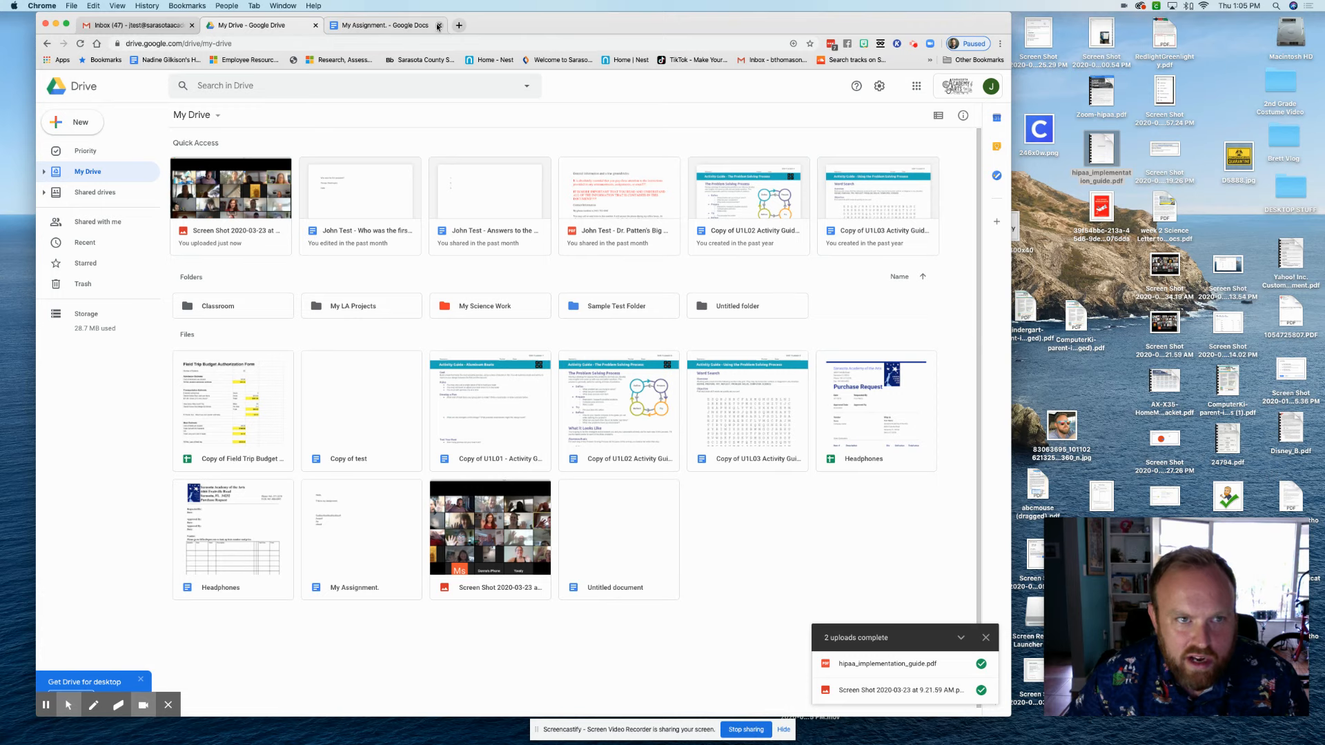
click(437, 25)
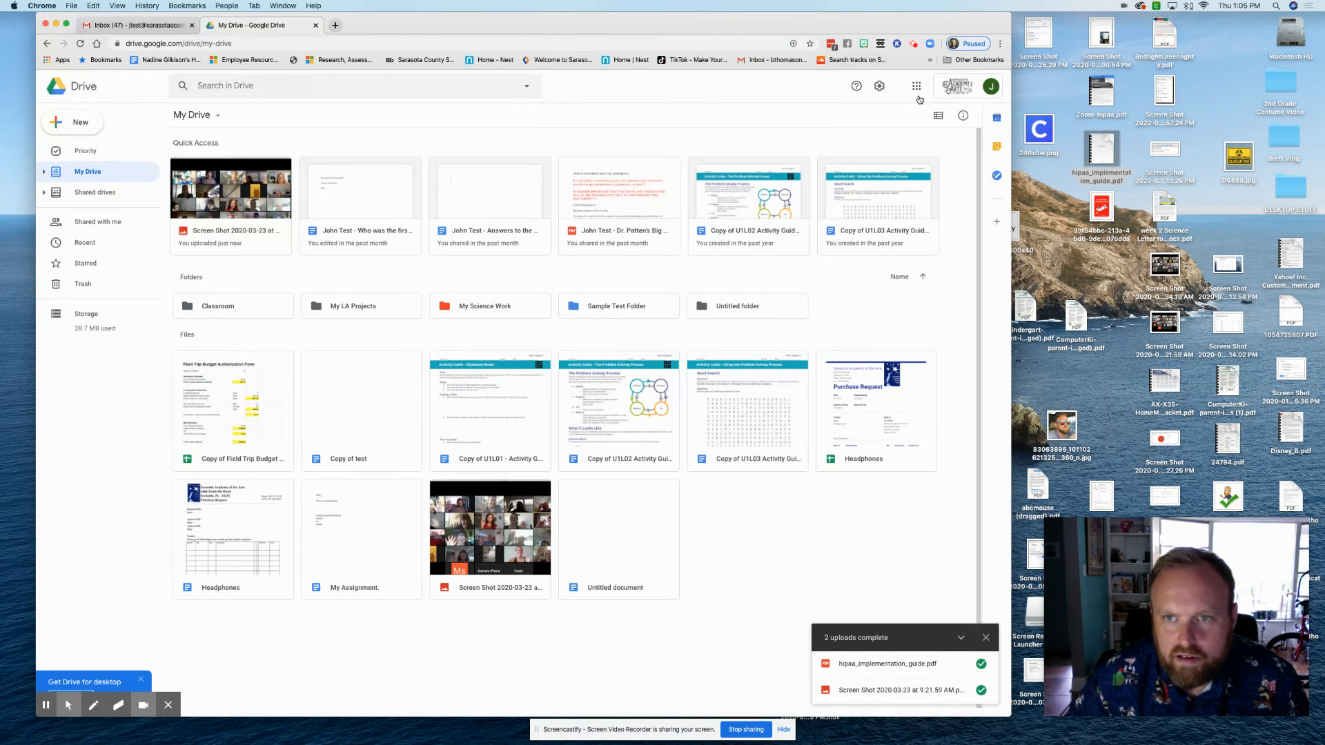
Launch Classroom from the Google apps list and open Mr. Brett's Sample Class
click(917, 88)
click(860, 193)
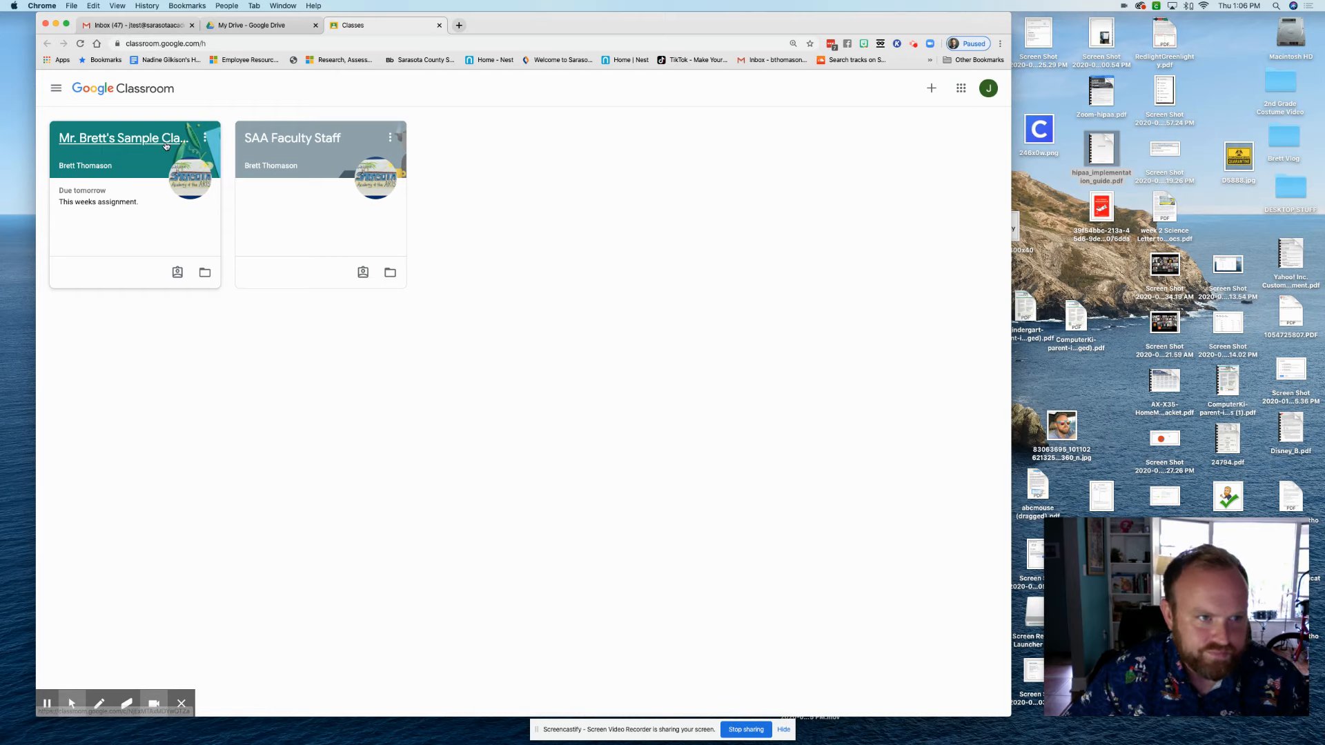
click(116, 138)
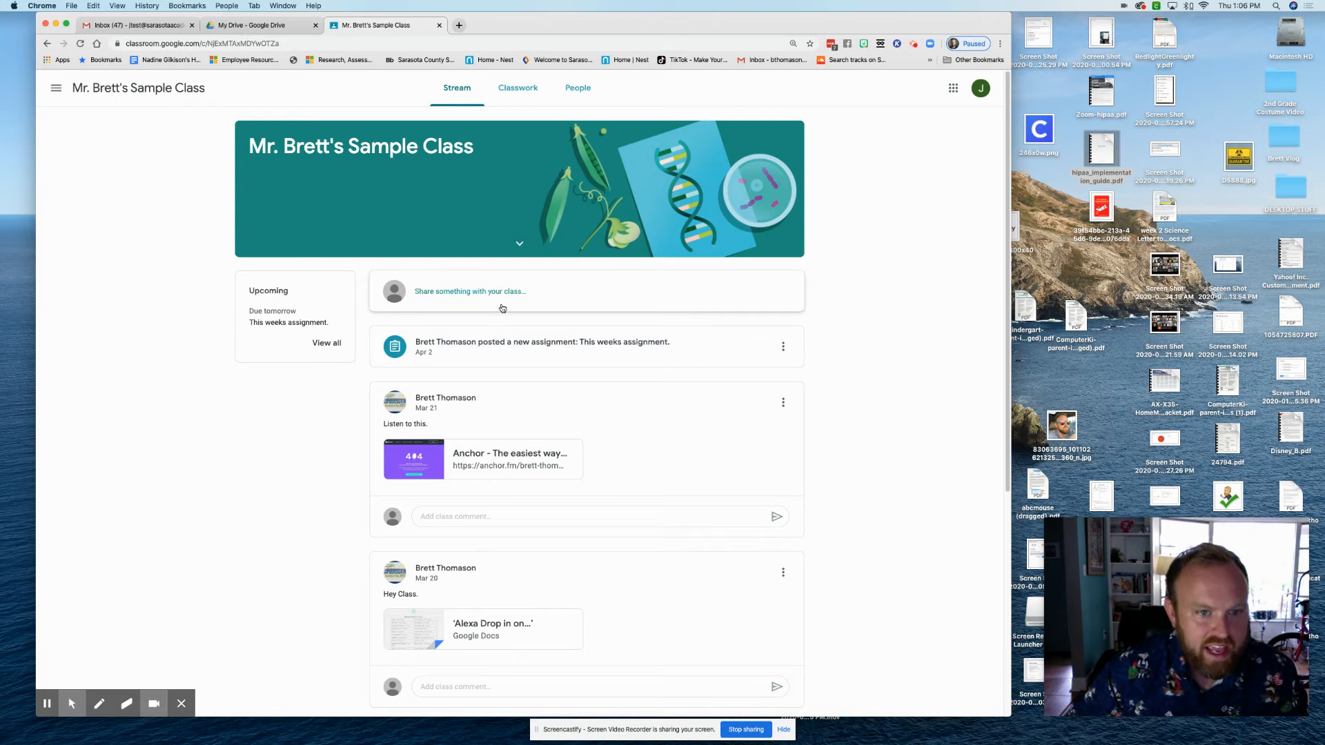
Preview the class post box and its attachment options, then expand Spelling list worksheet on Classwork
click(465, 294)
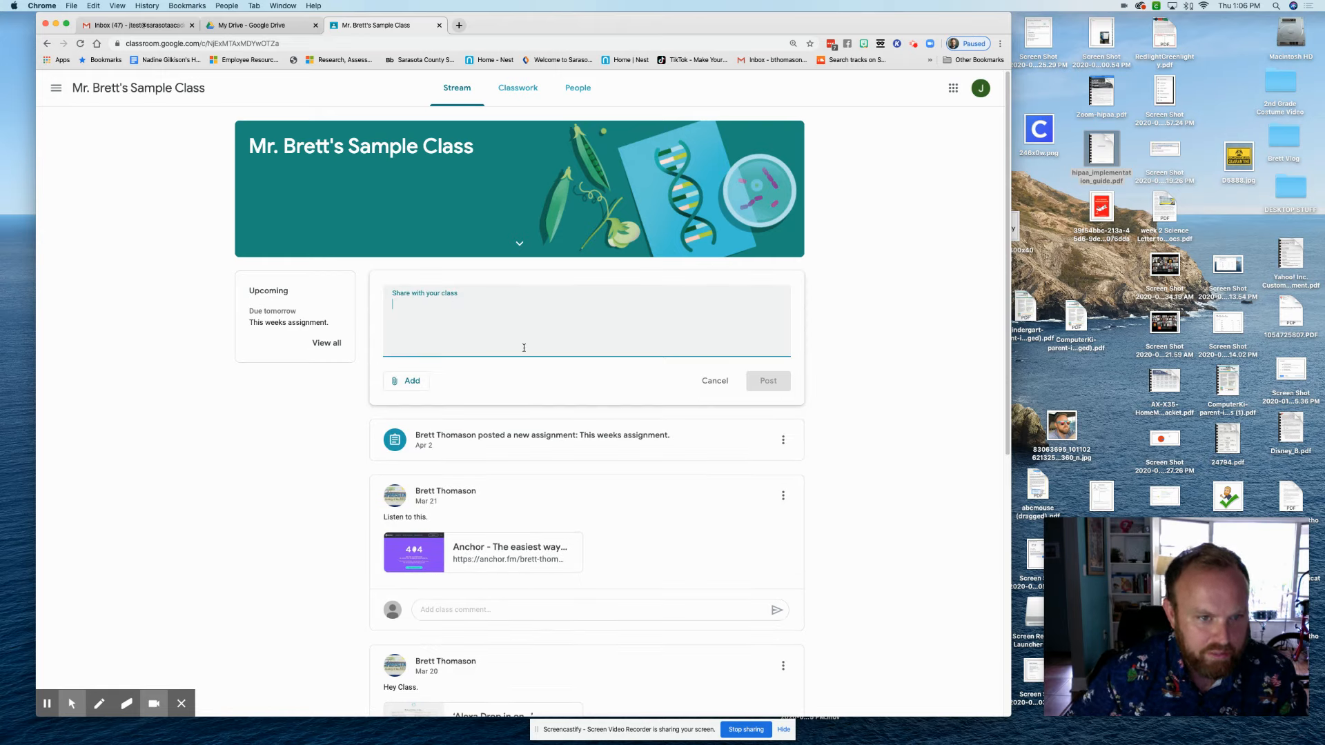
click(407, 381)
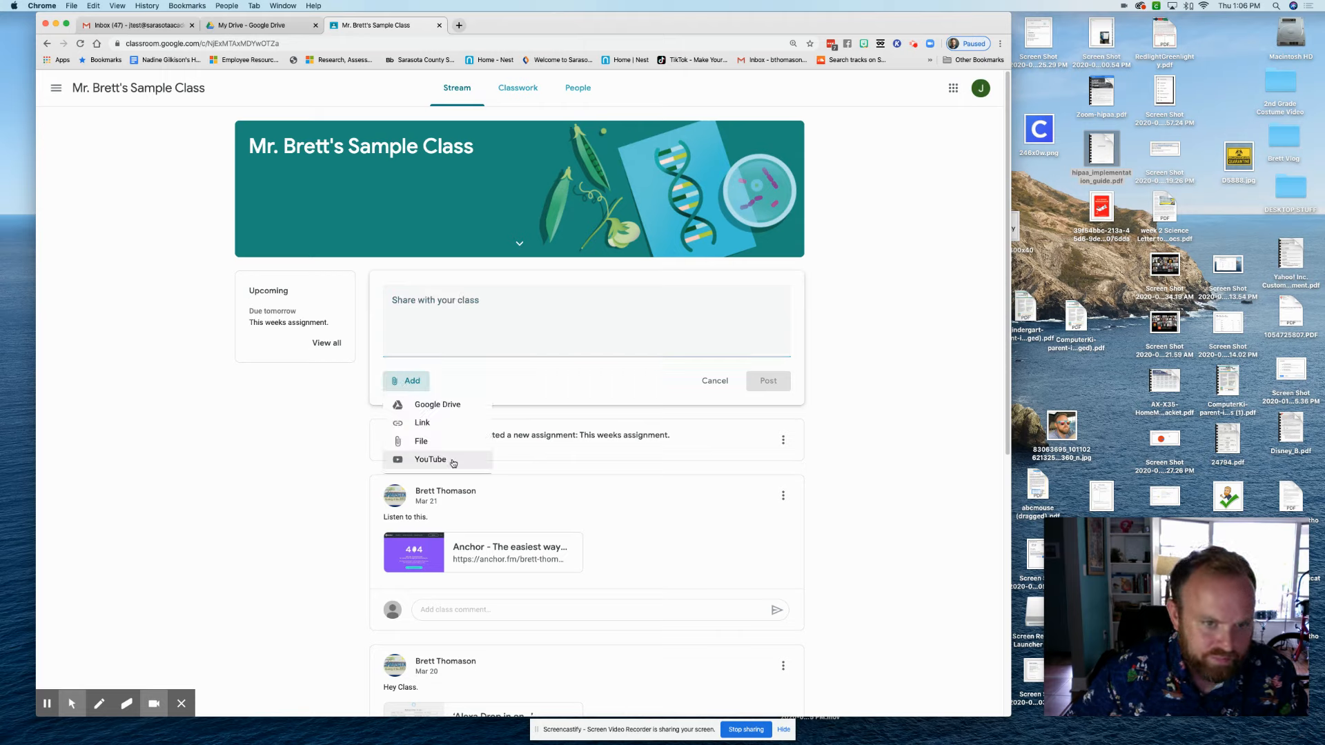
click(436, 328)
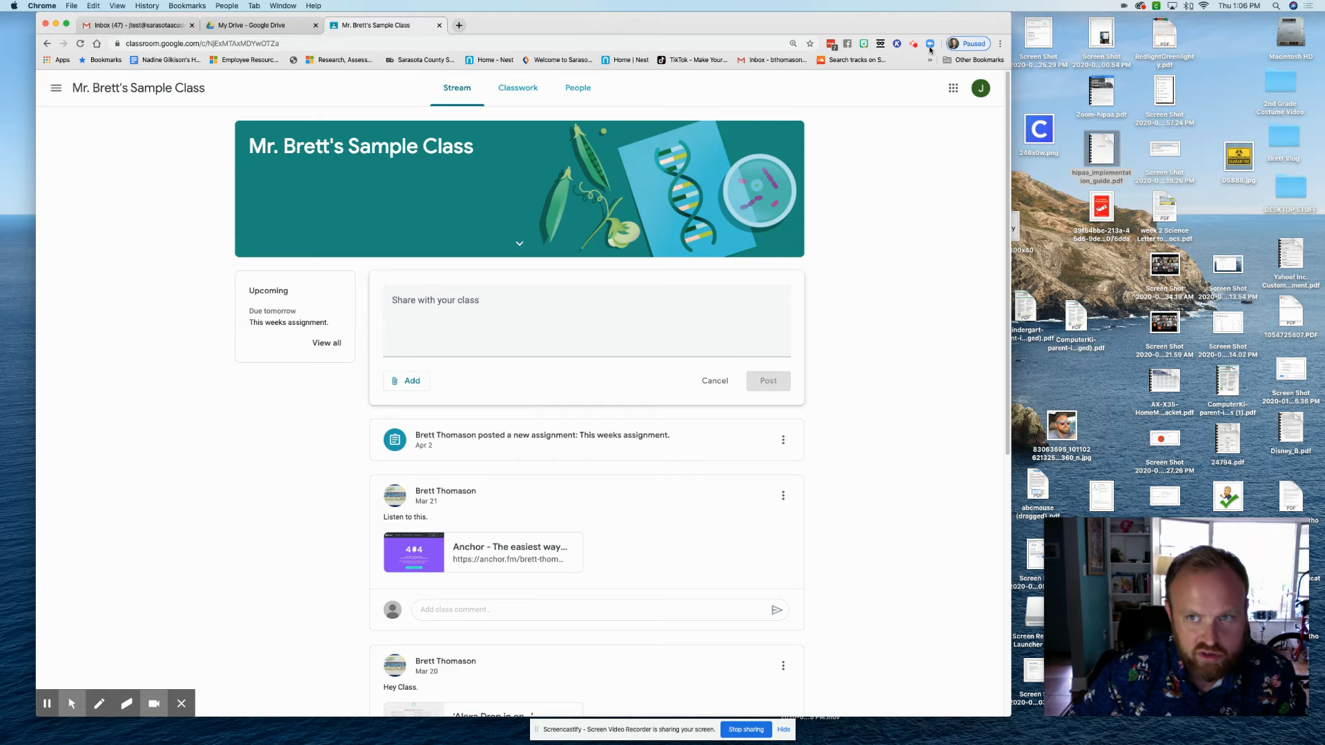
click(979, 88)
click(978, 88)
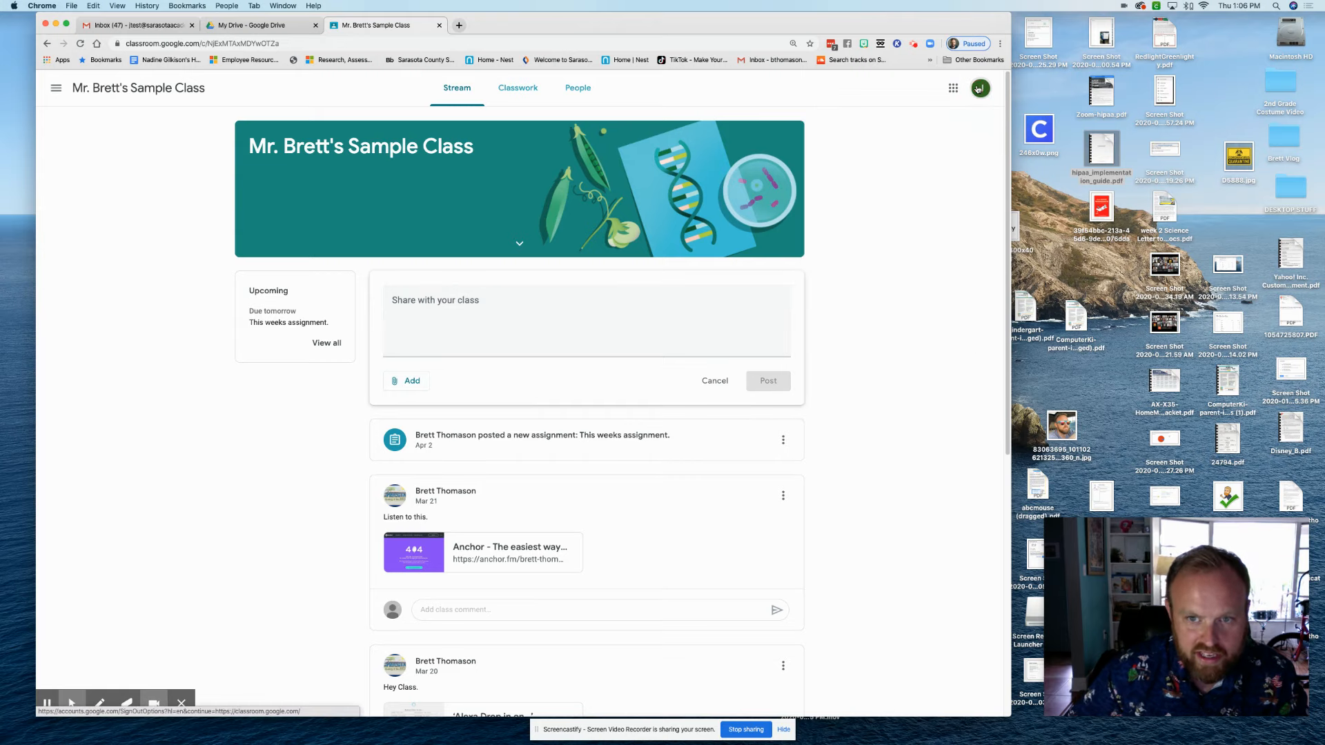
click(518, 94)
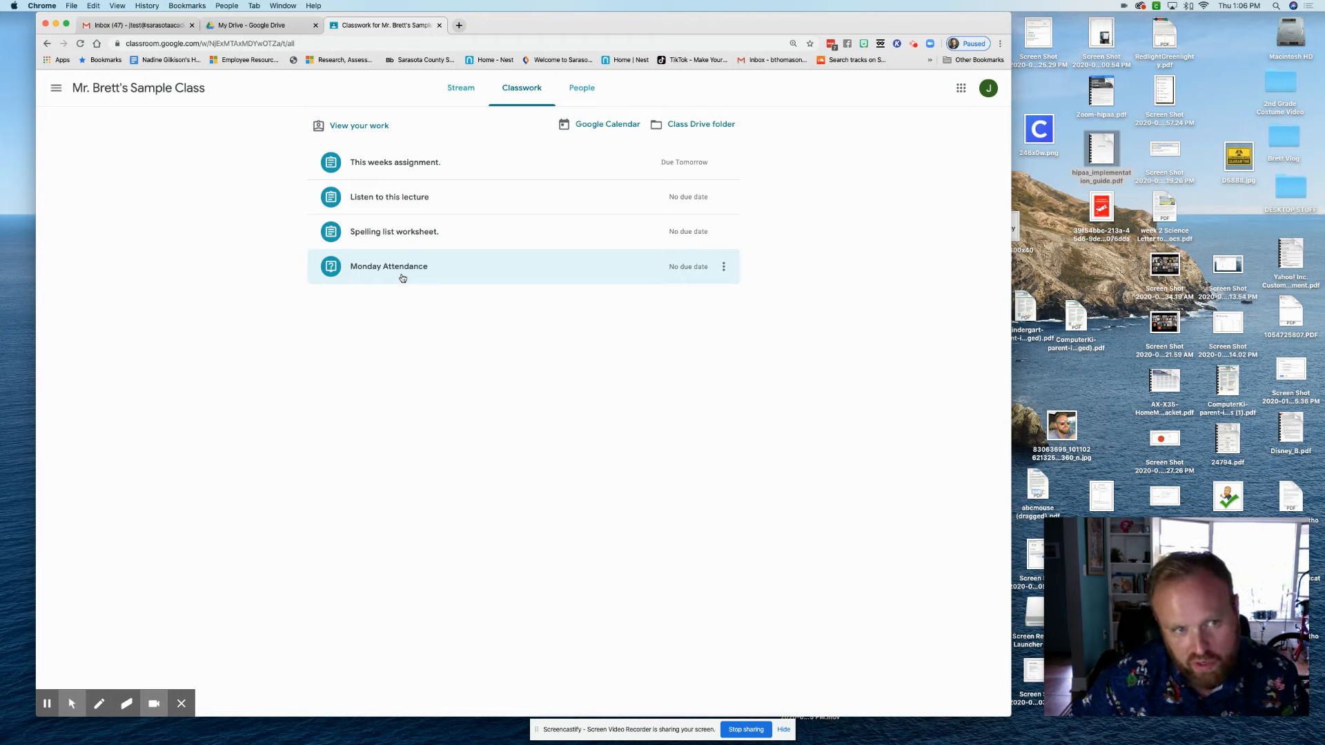
click(400, 240)
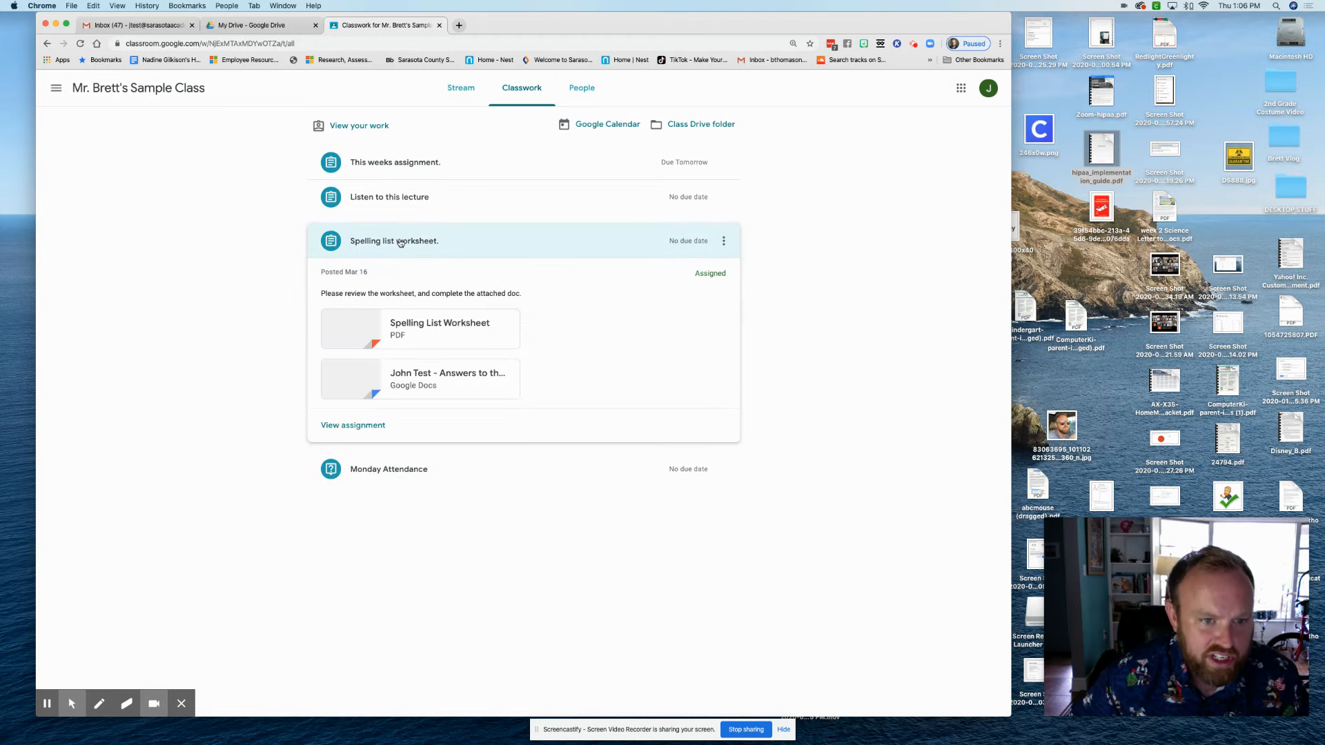
Expand Listen to this lecture, then This weeks assignment to see its due date and attachments
click(389, 205)
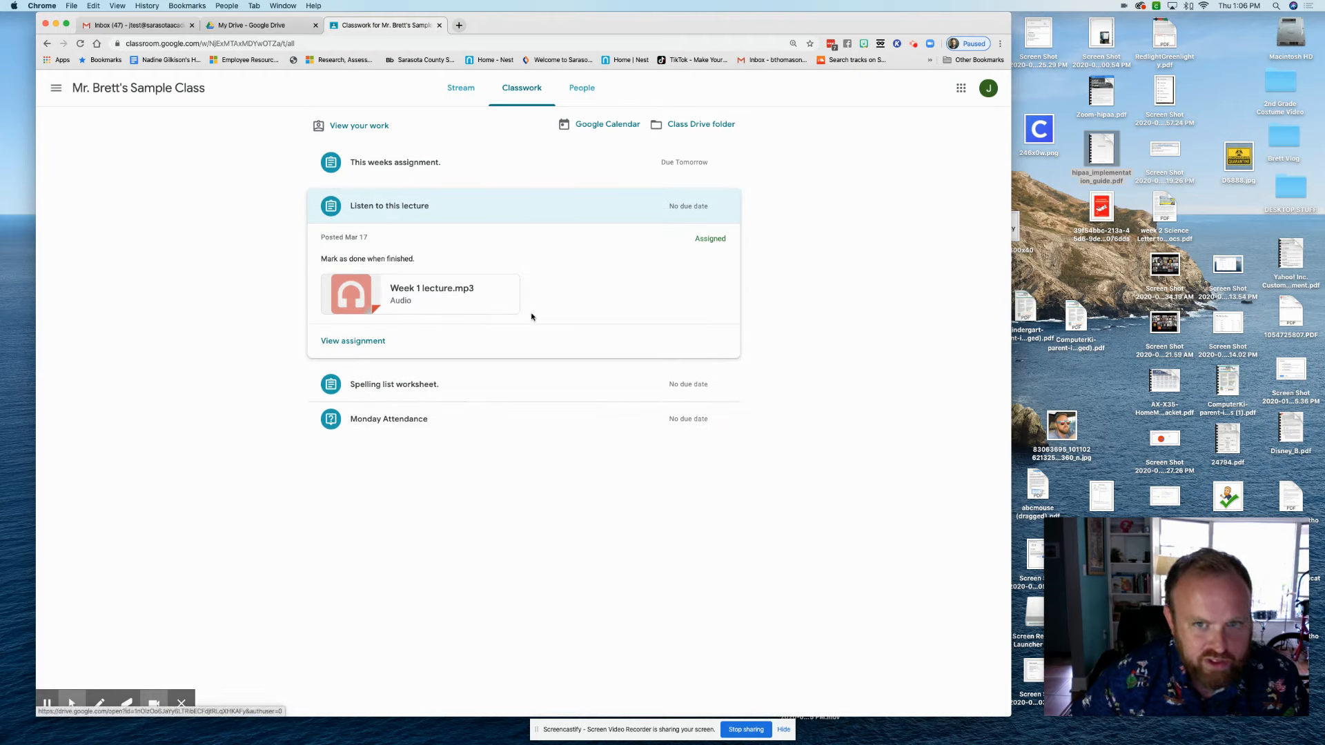
click(385, 181)
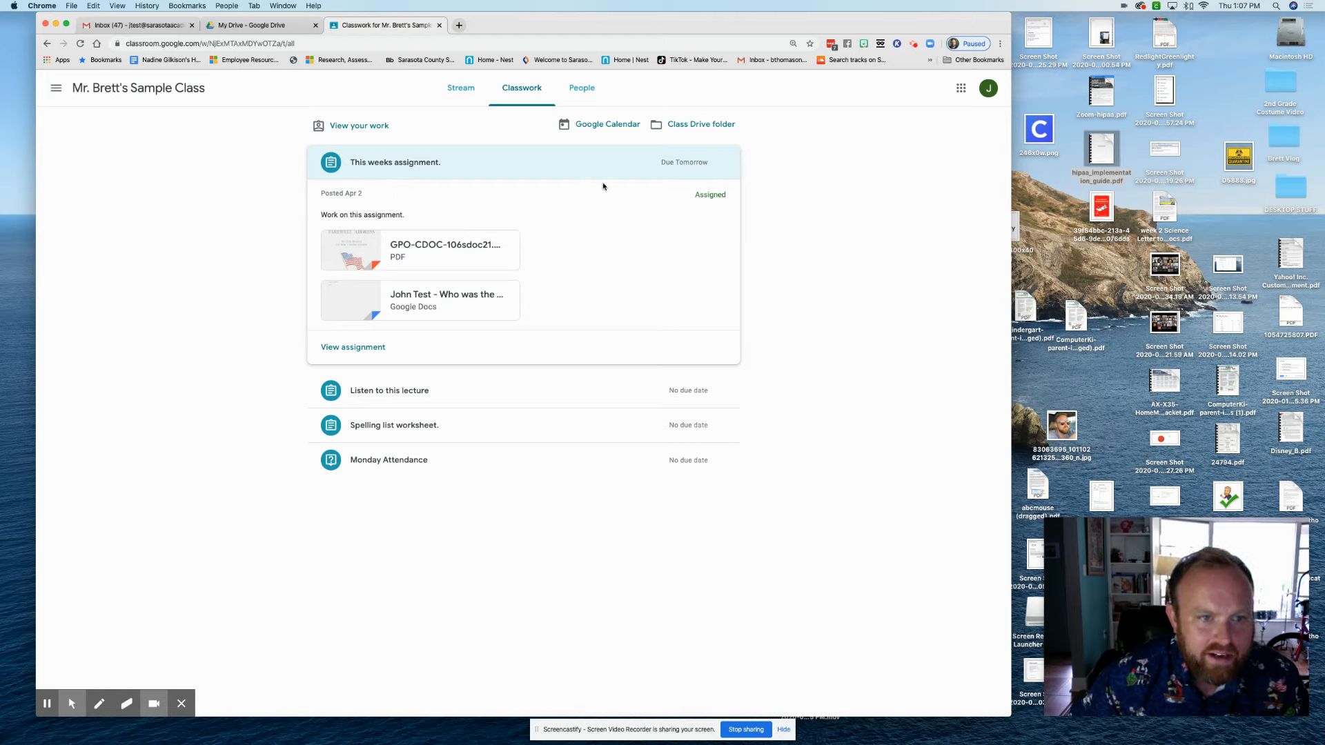
View the class calendar in Month view with April 3 and 10 assignments, then return to Classwork
click(590, 130)
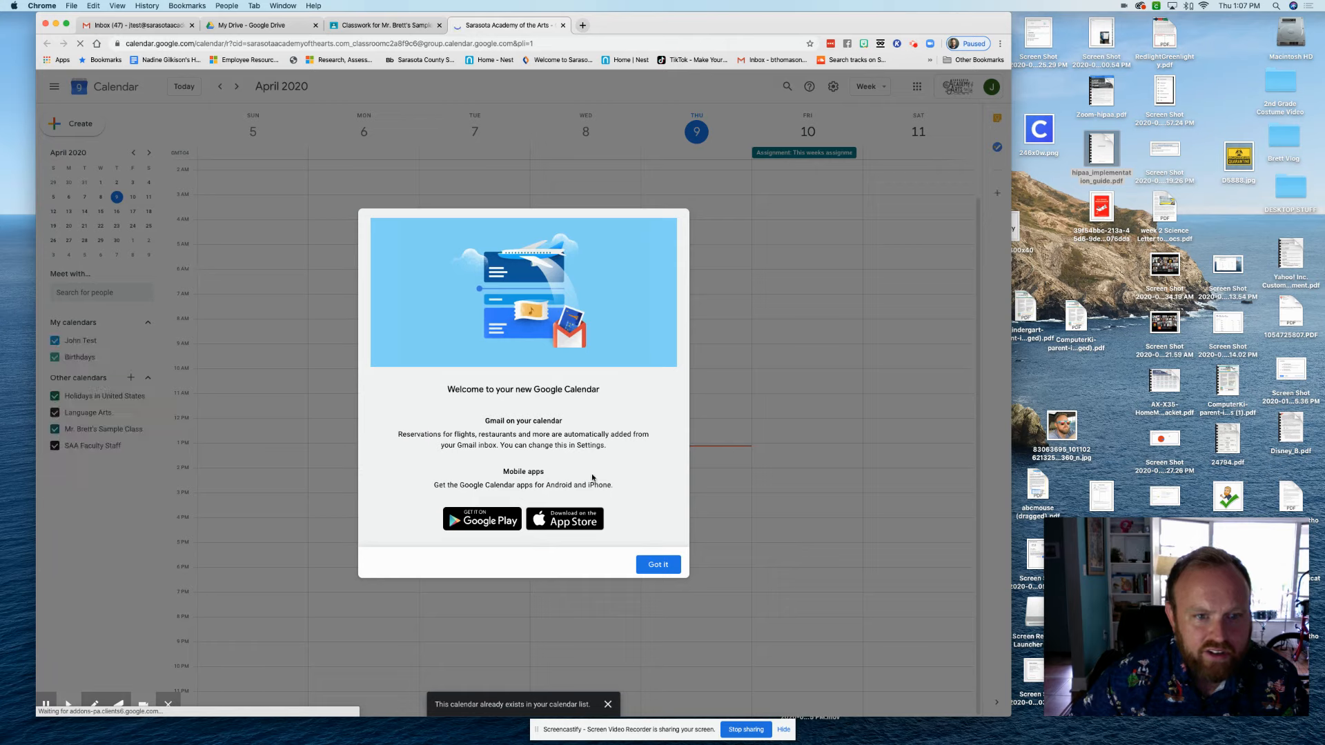
click(656, 562)
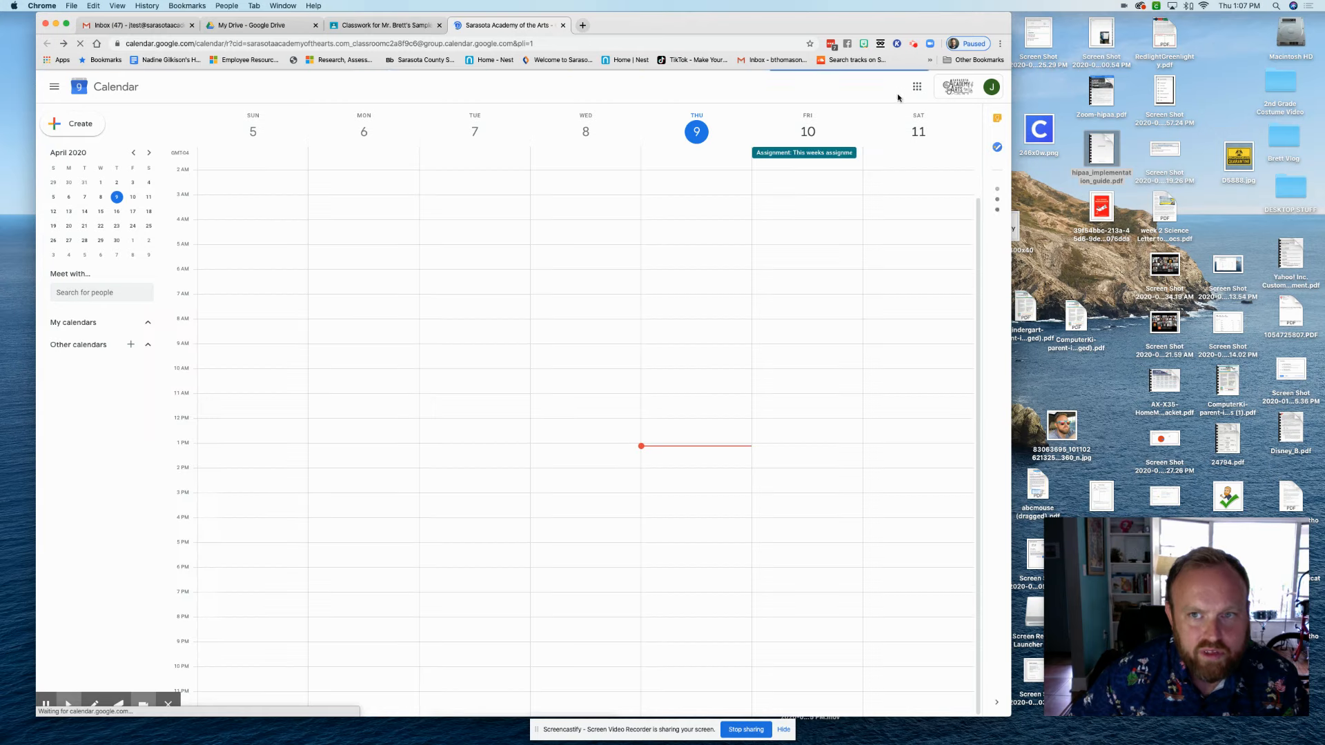
click(868, 86)
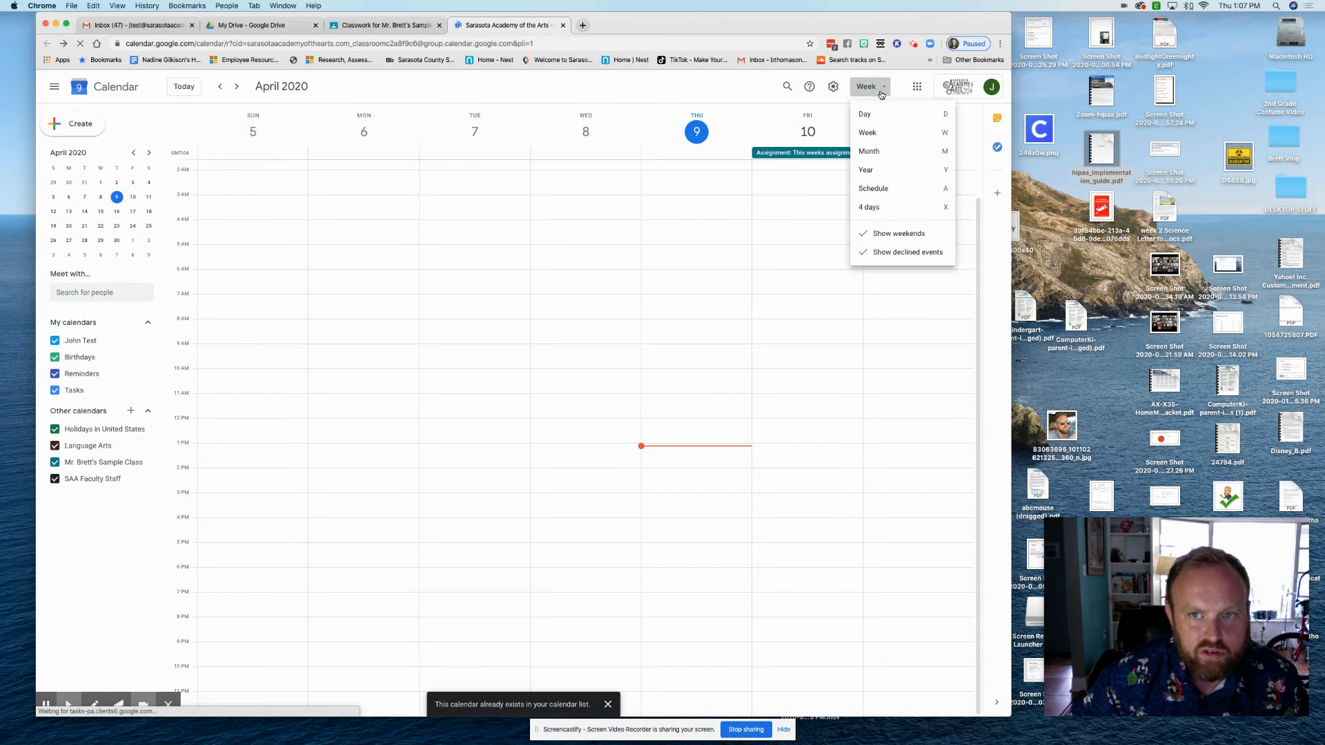
click(870, 151)
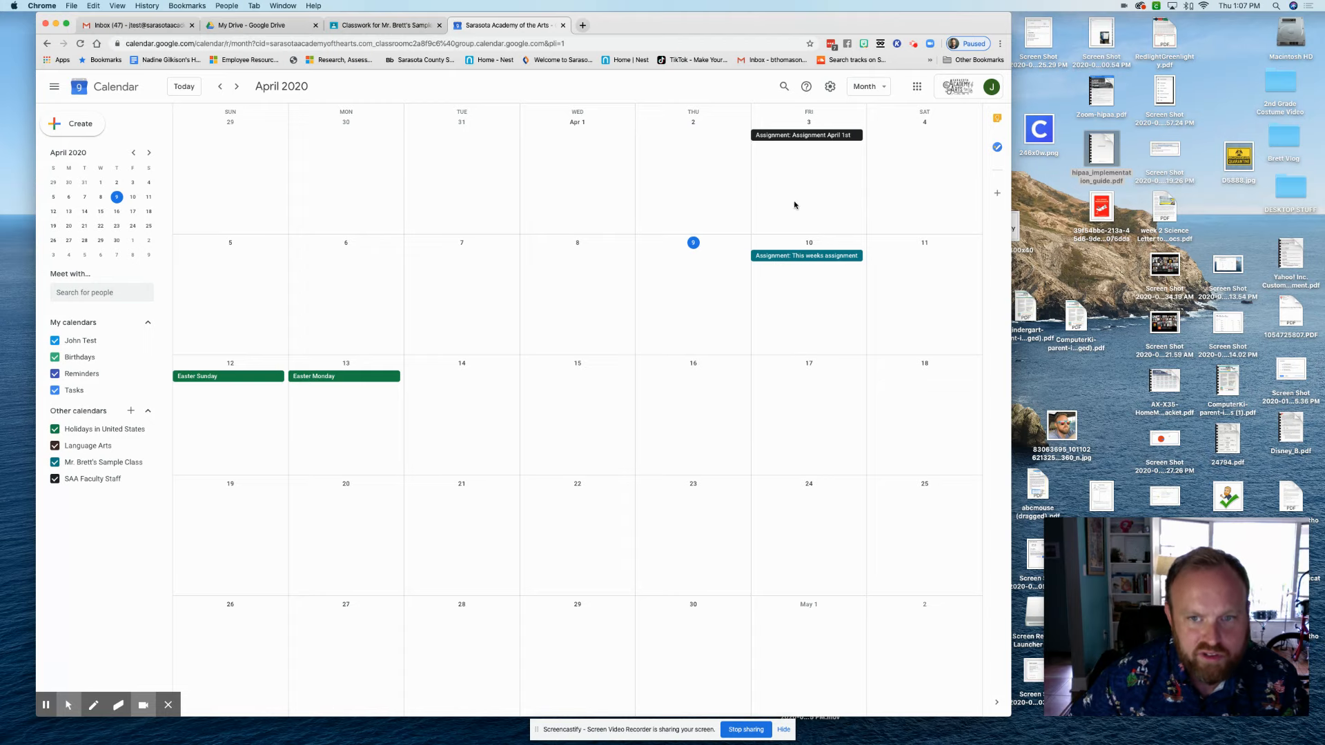
click(389, 25)
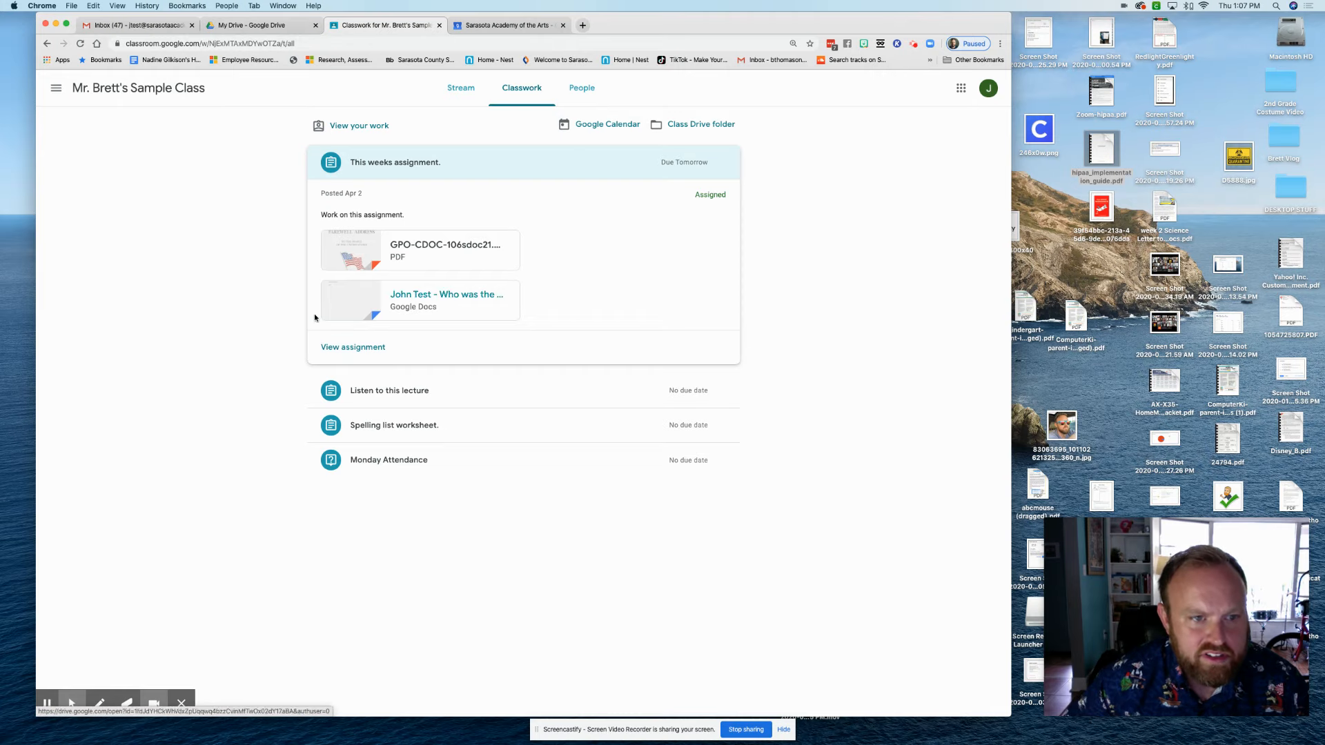
On This weeks assignment, drag a desktop screenshot into Your work and show the Add or create choices
click(358, 347)
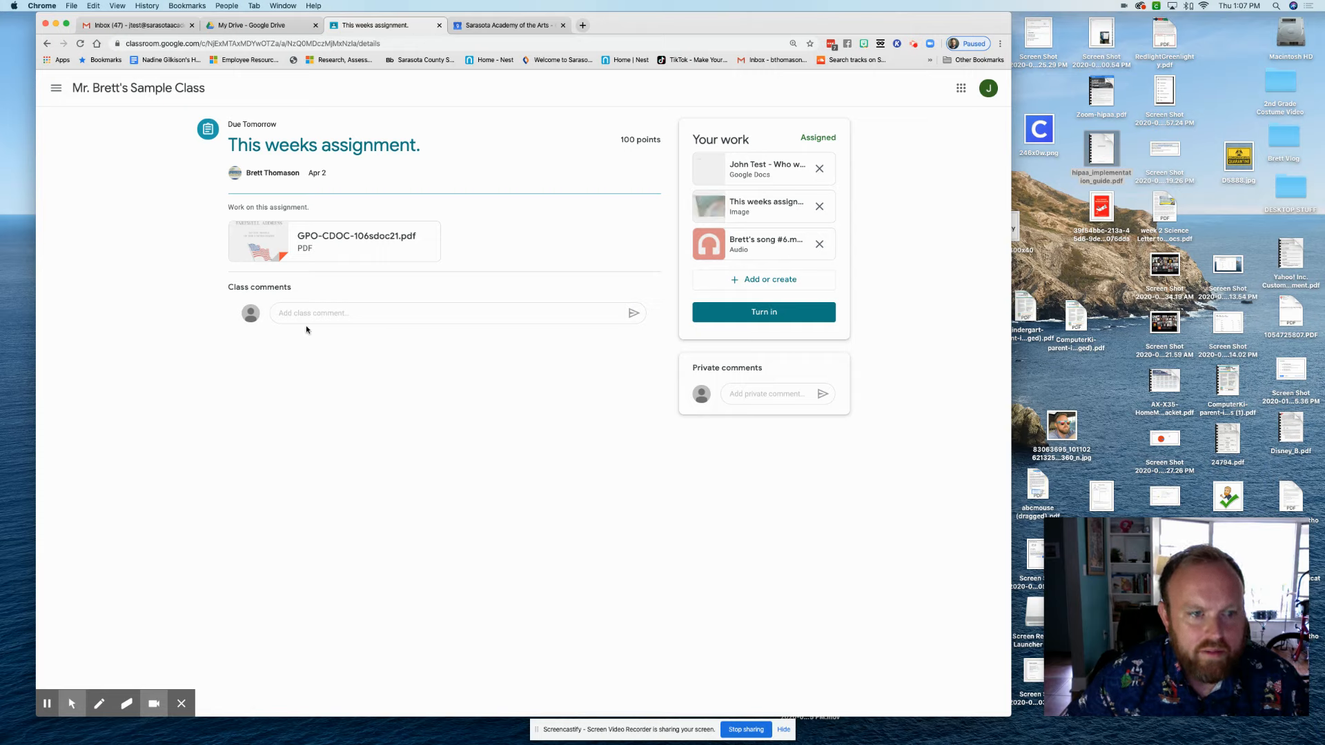
click(747, 393)
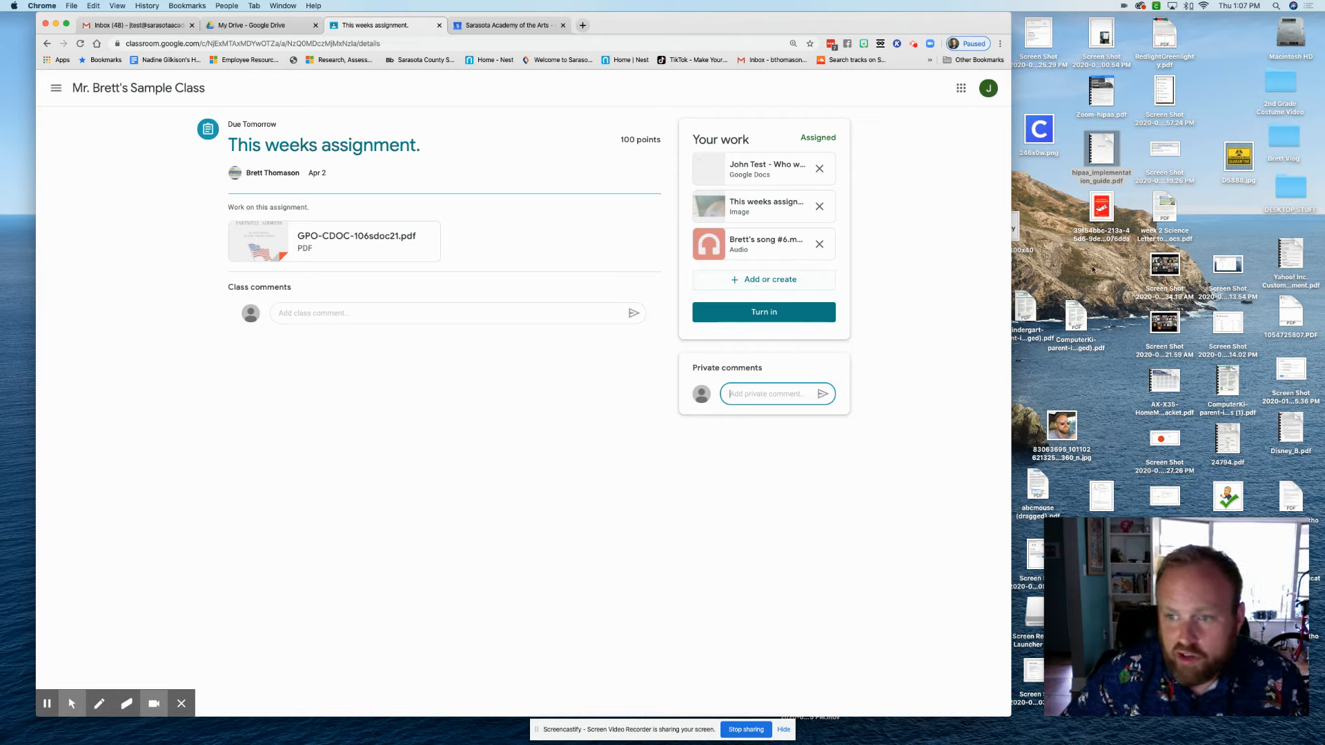
click(1171, 270)
drag(1171, 270, 745, 285)
click(746, 285)
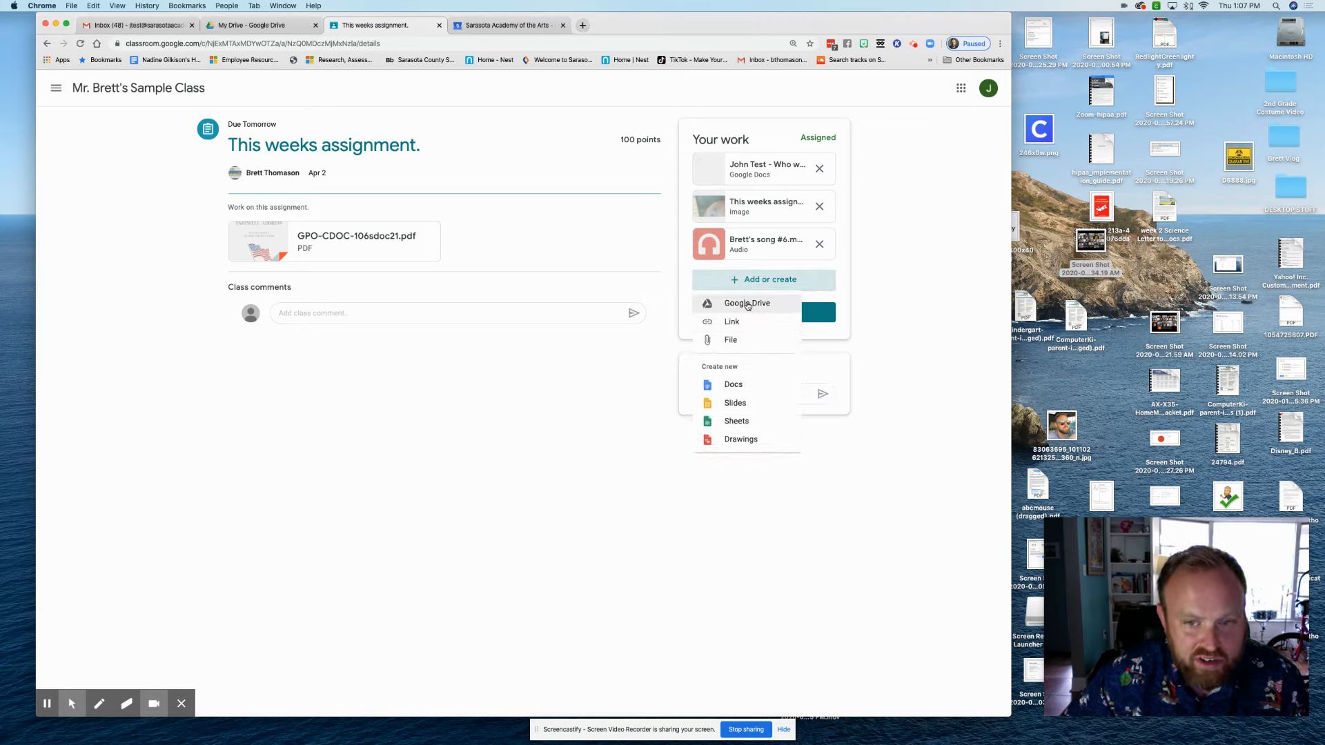
Attach the My Assignment. document from Google Drive to the work
click(747, 305)
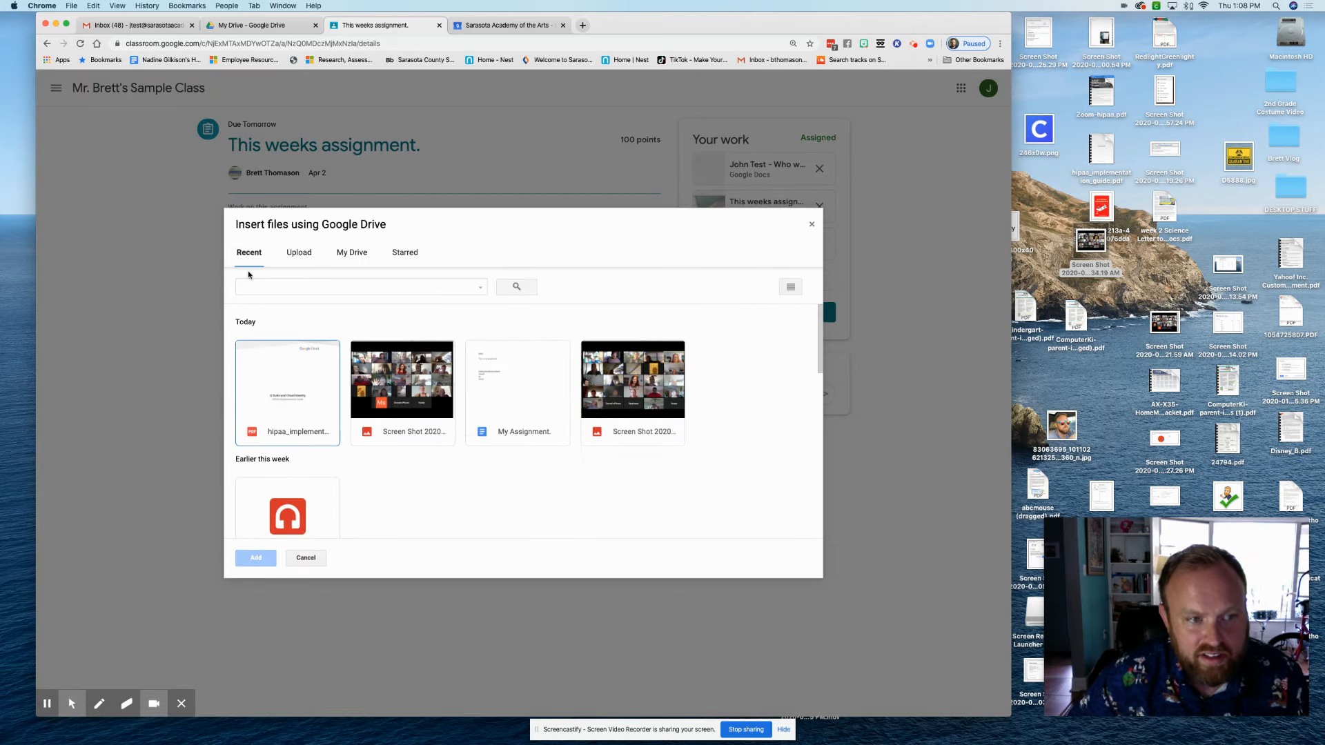
click(519, 386)
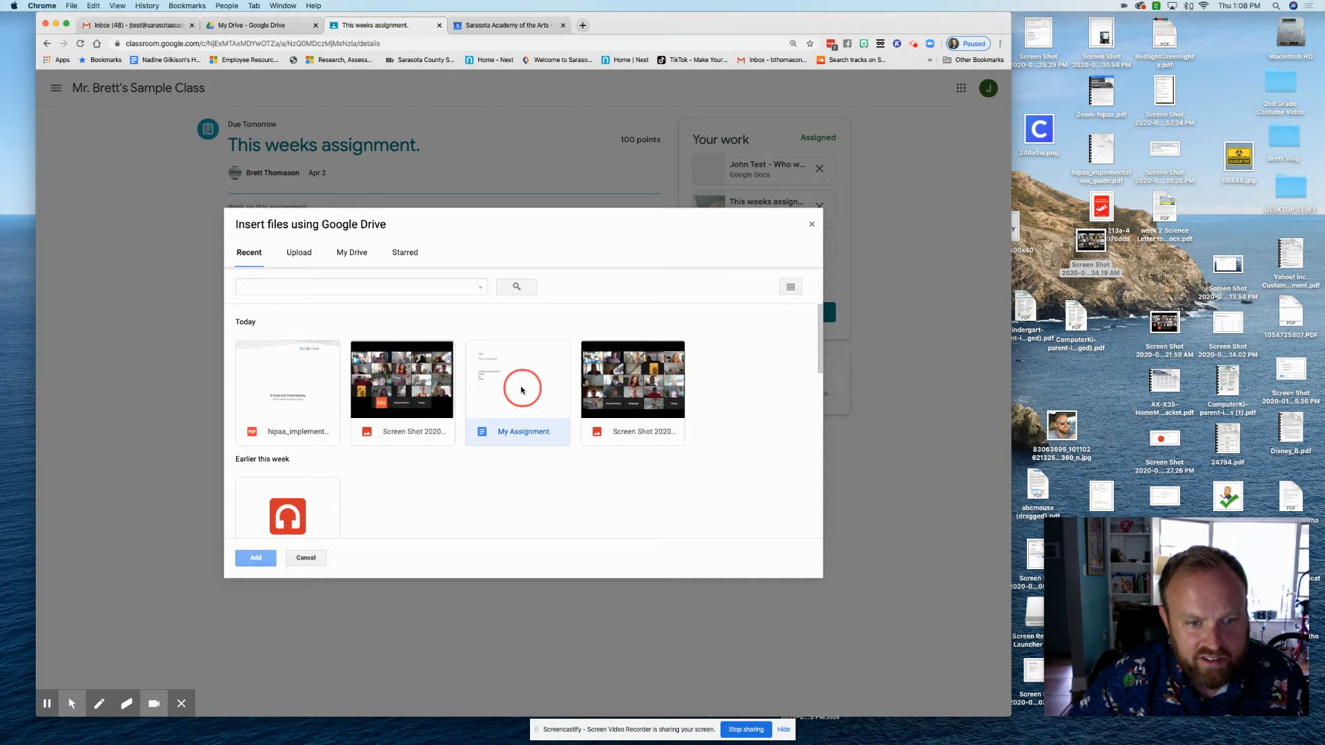
click(267, 558)
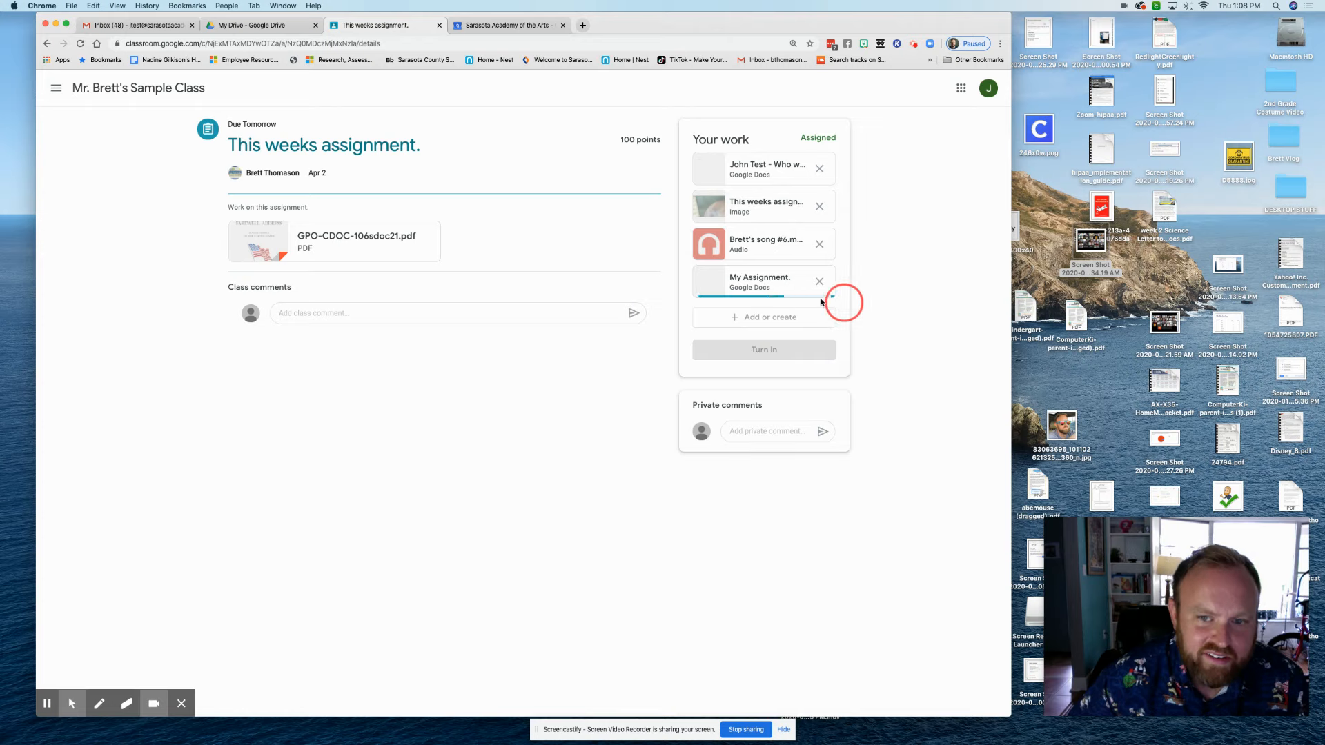
Remove the audio file attachment and bring up the Turn in confirmation
click(819, 246)
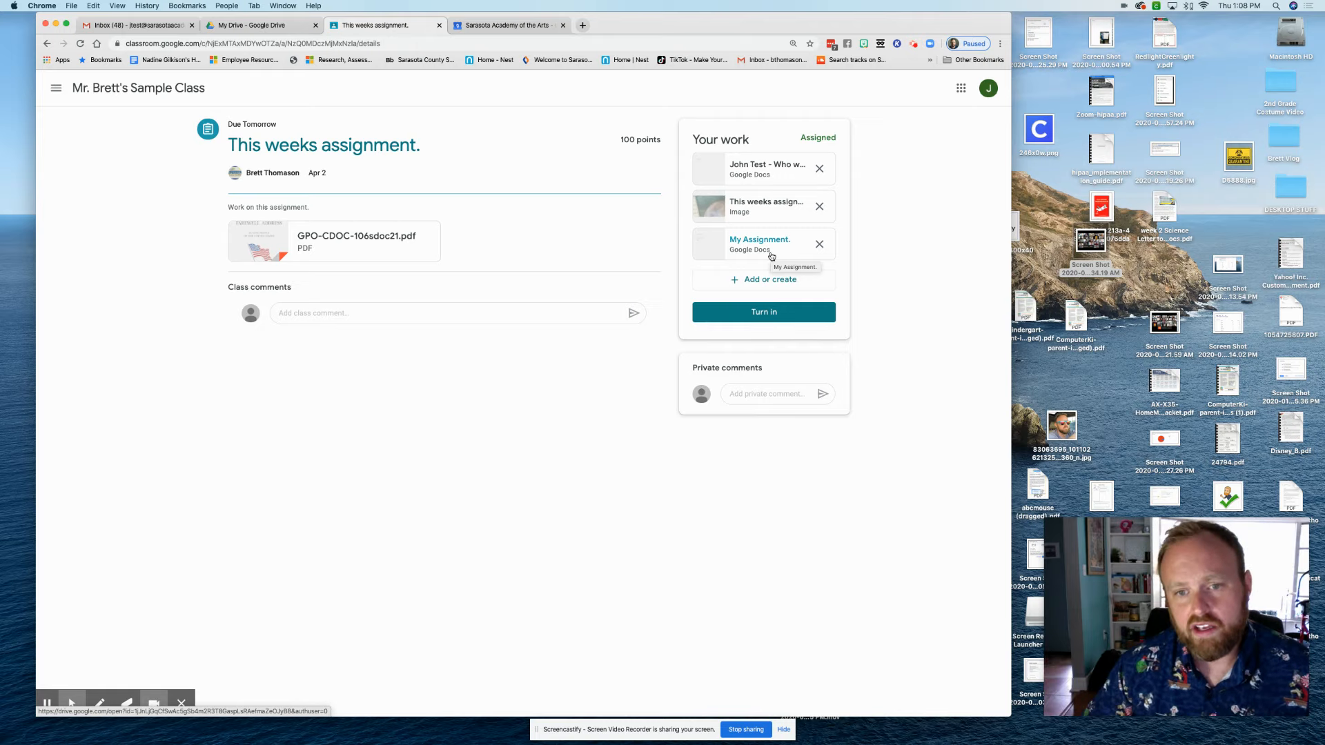
click(752, 314)
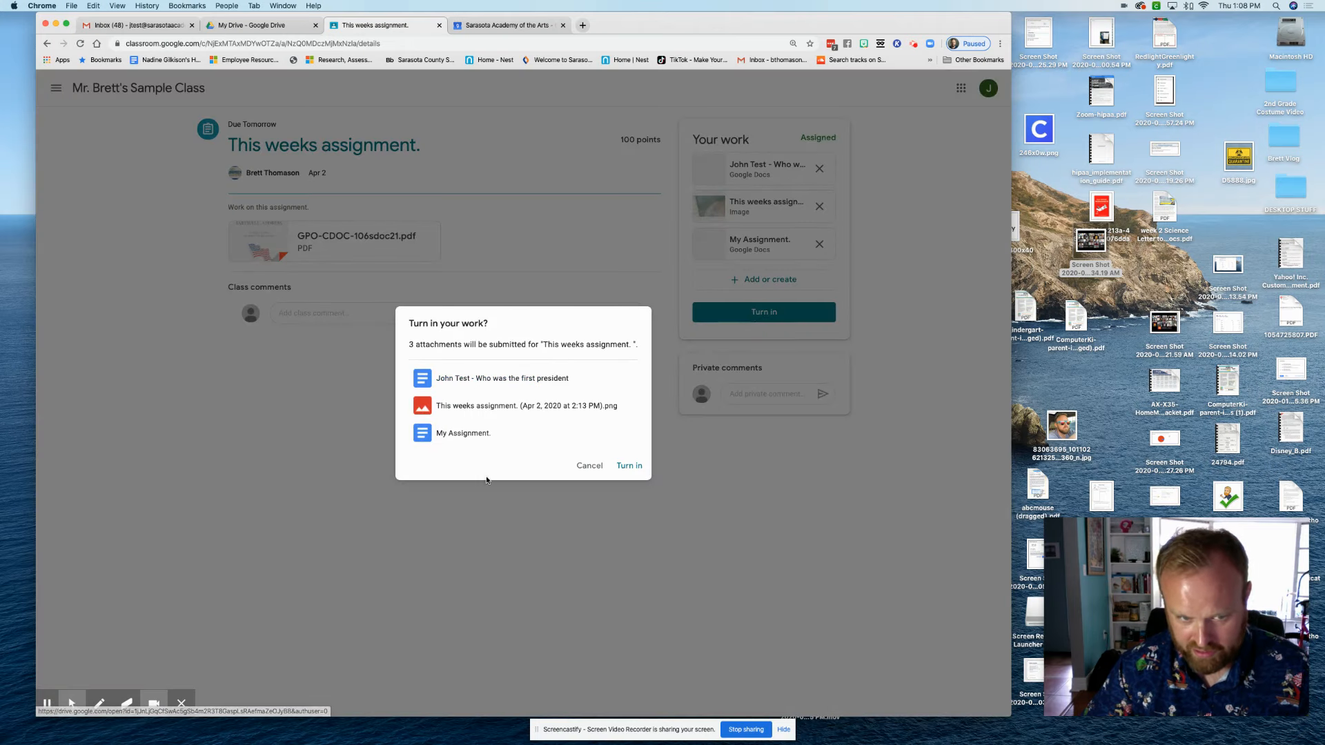
Confirm turning in the work with three attachments, then go to the To-do list
click(627, 465)
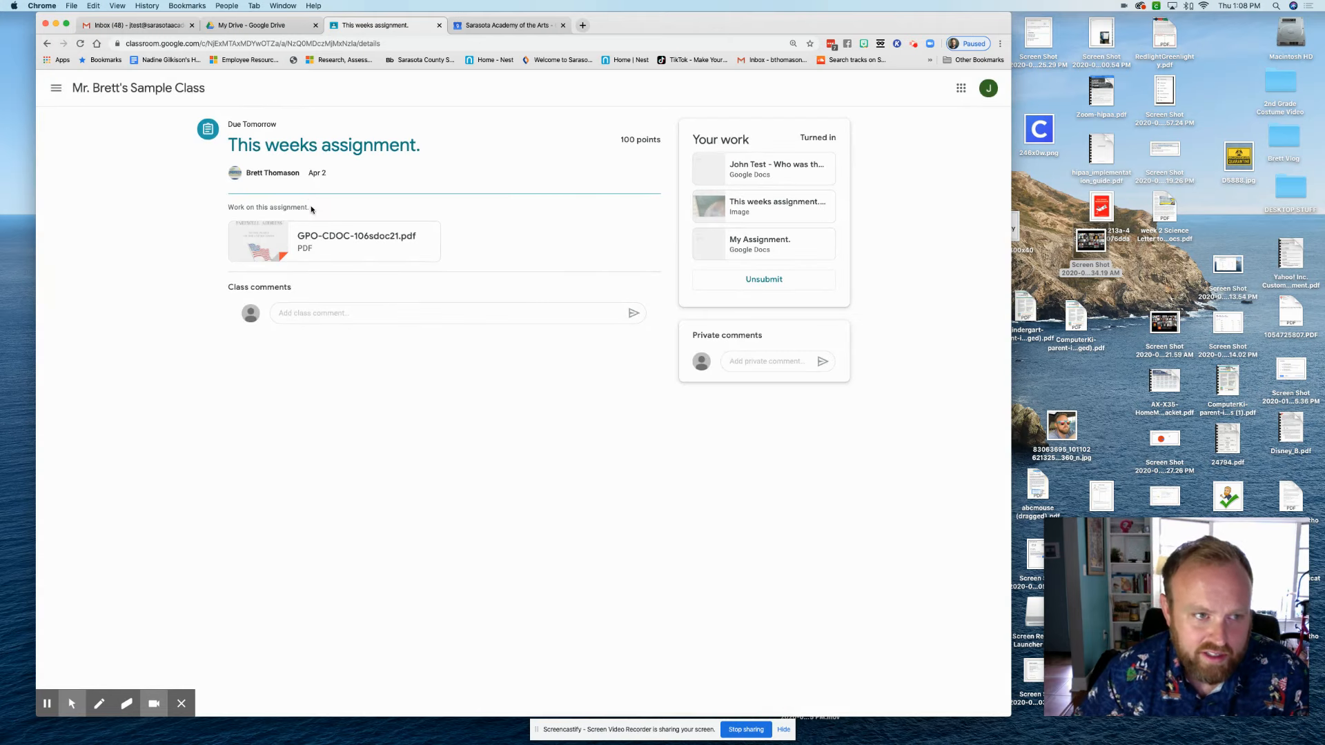
click(58, 90)
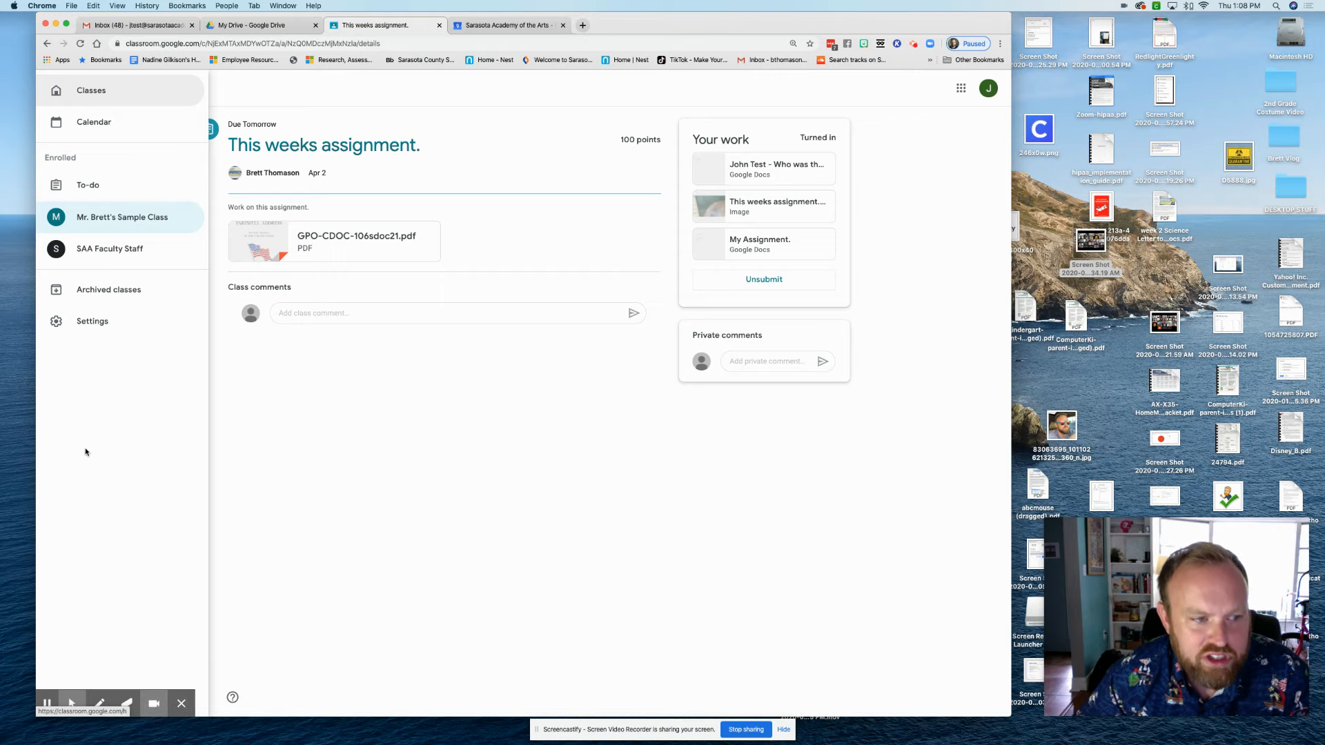
click(76, 188)
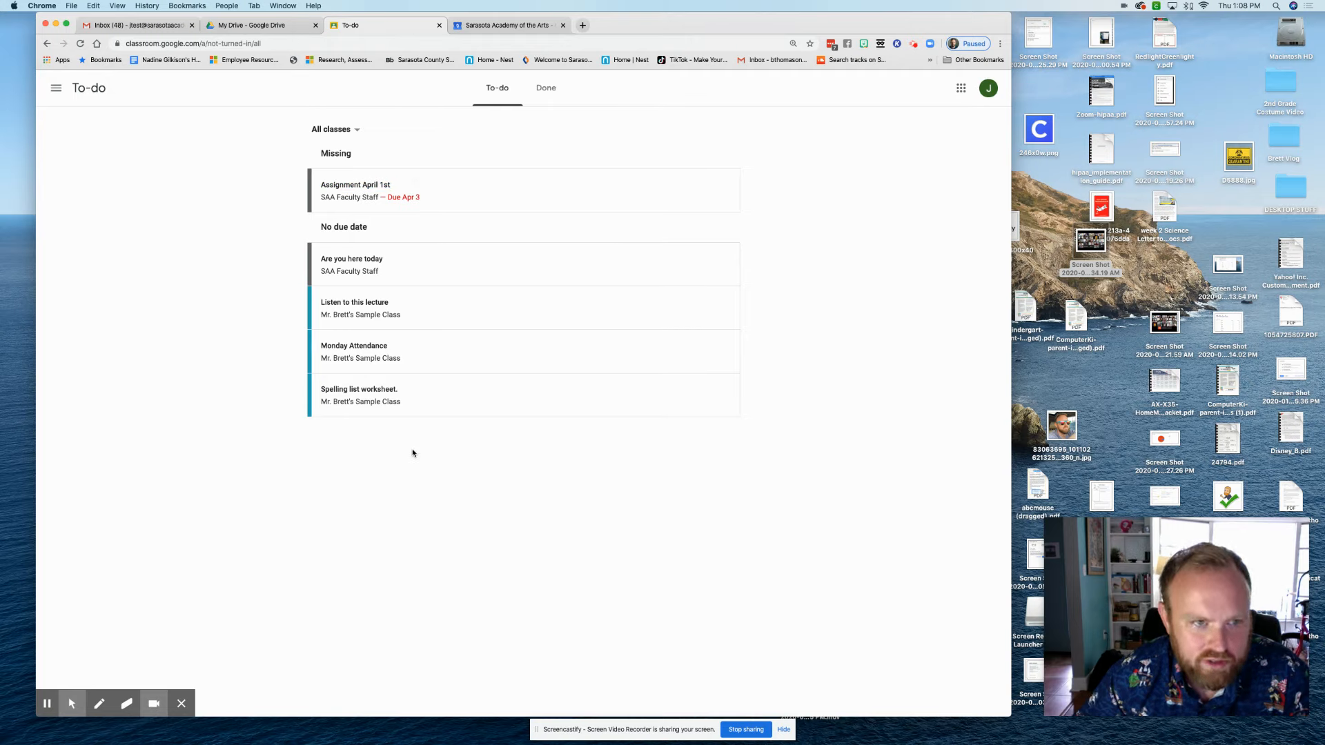
Filter To-do to the sample class and back to All classes, then view the Done tab
click(349, 133)
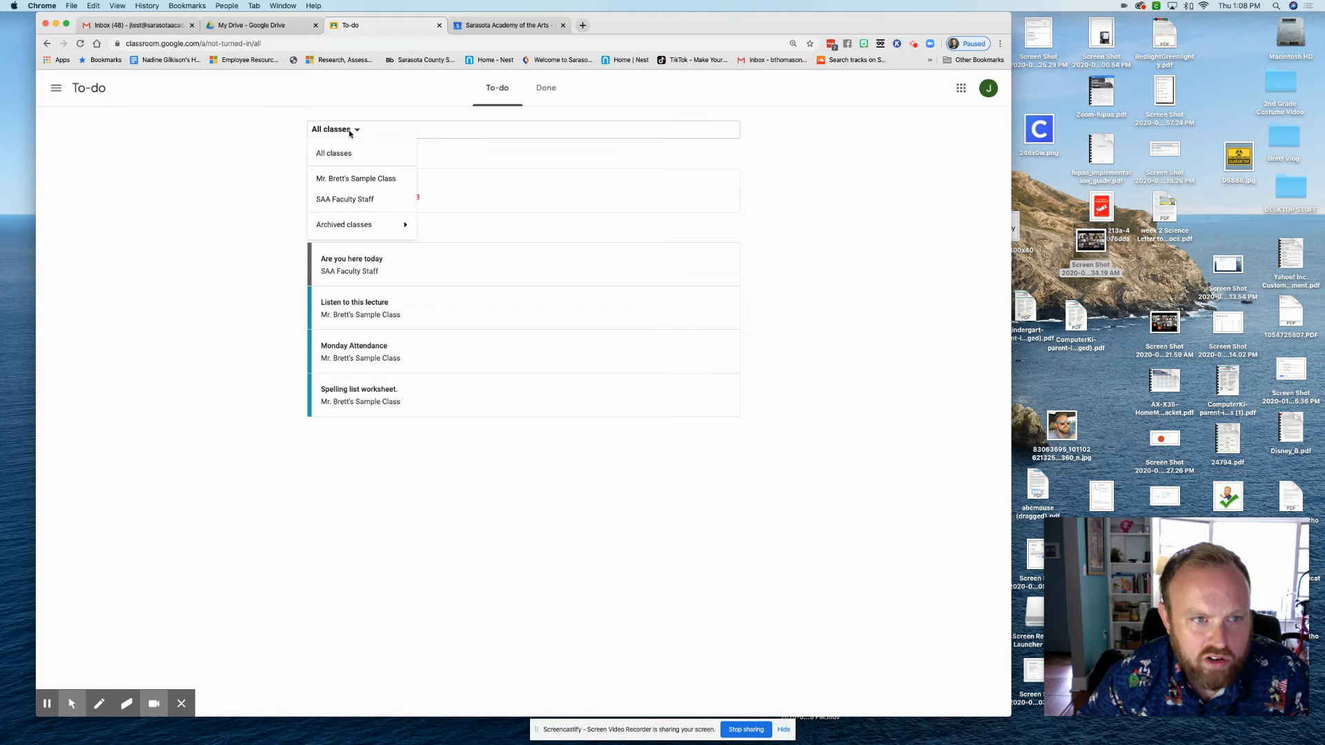
click(355, 178)
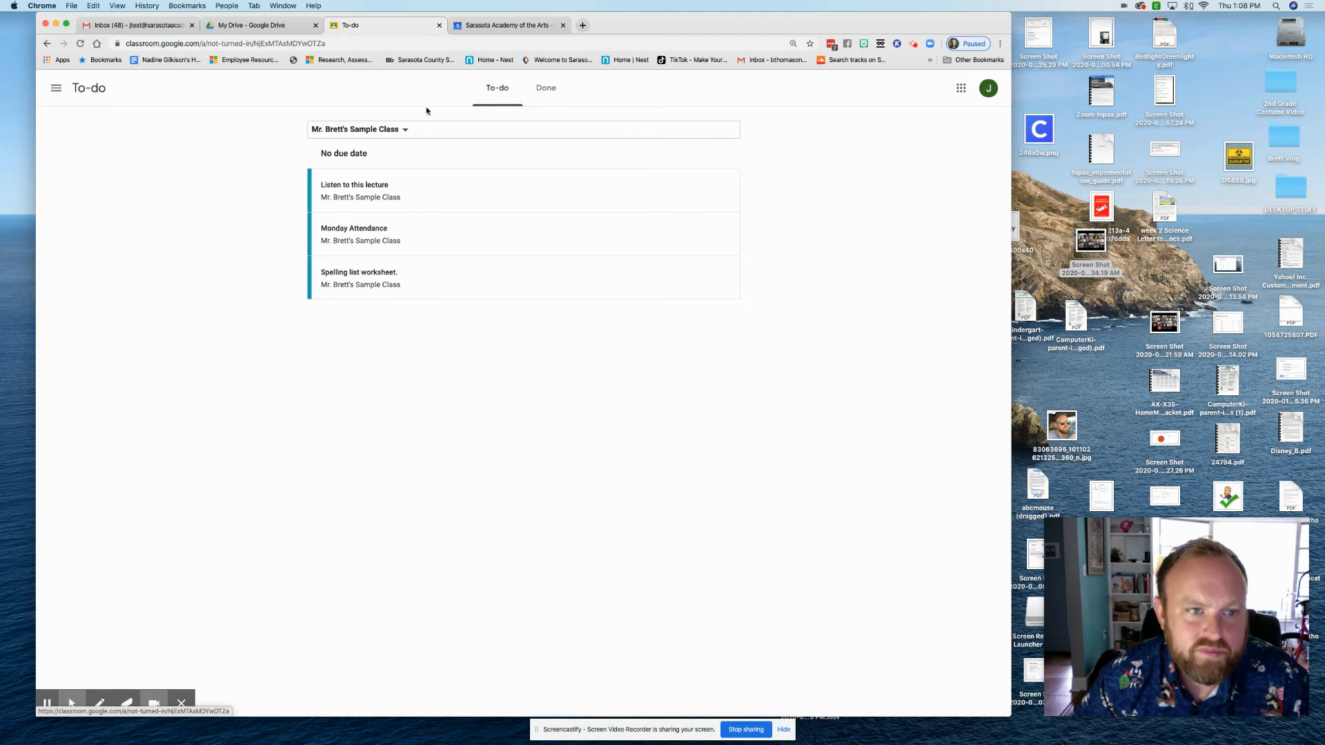
click(350, 131)
click(347, 153)
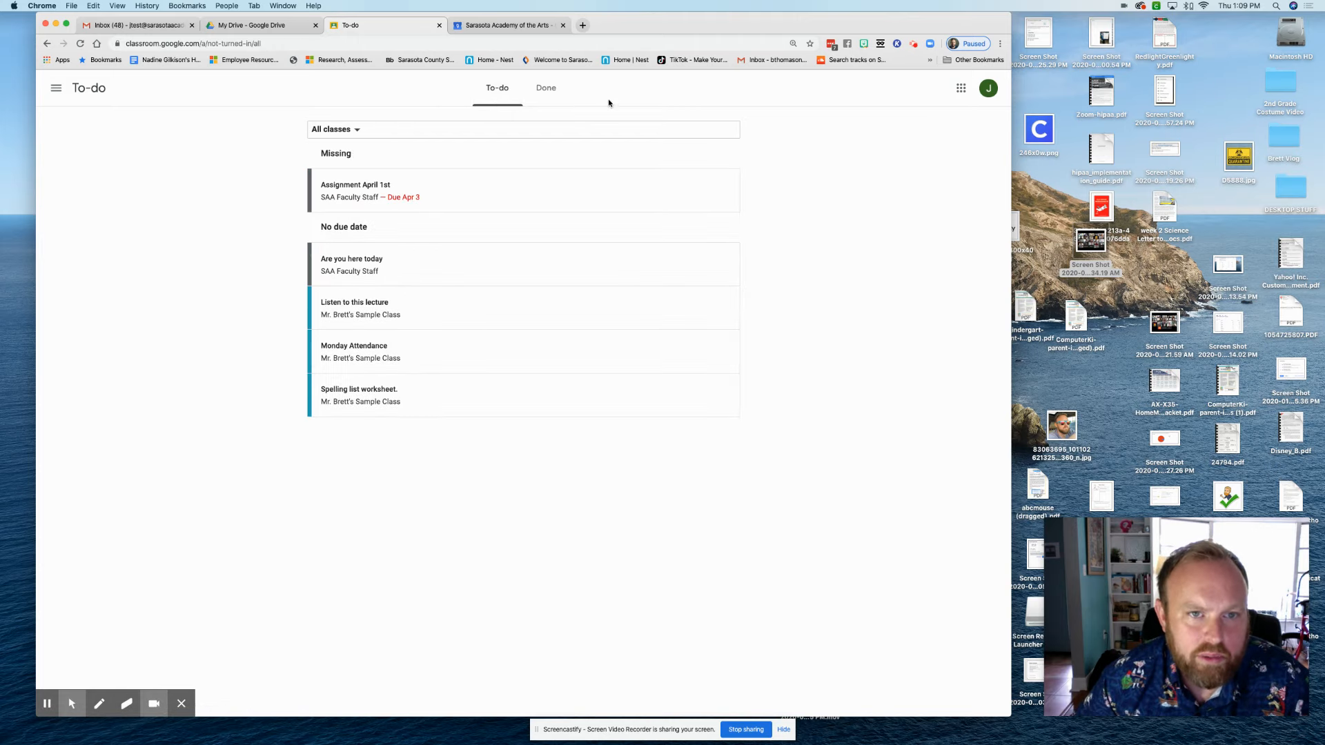
click(555, 98)
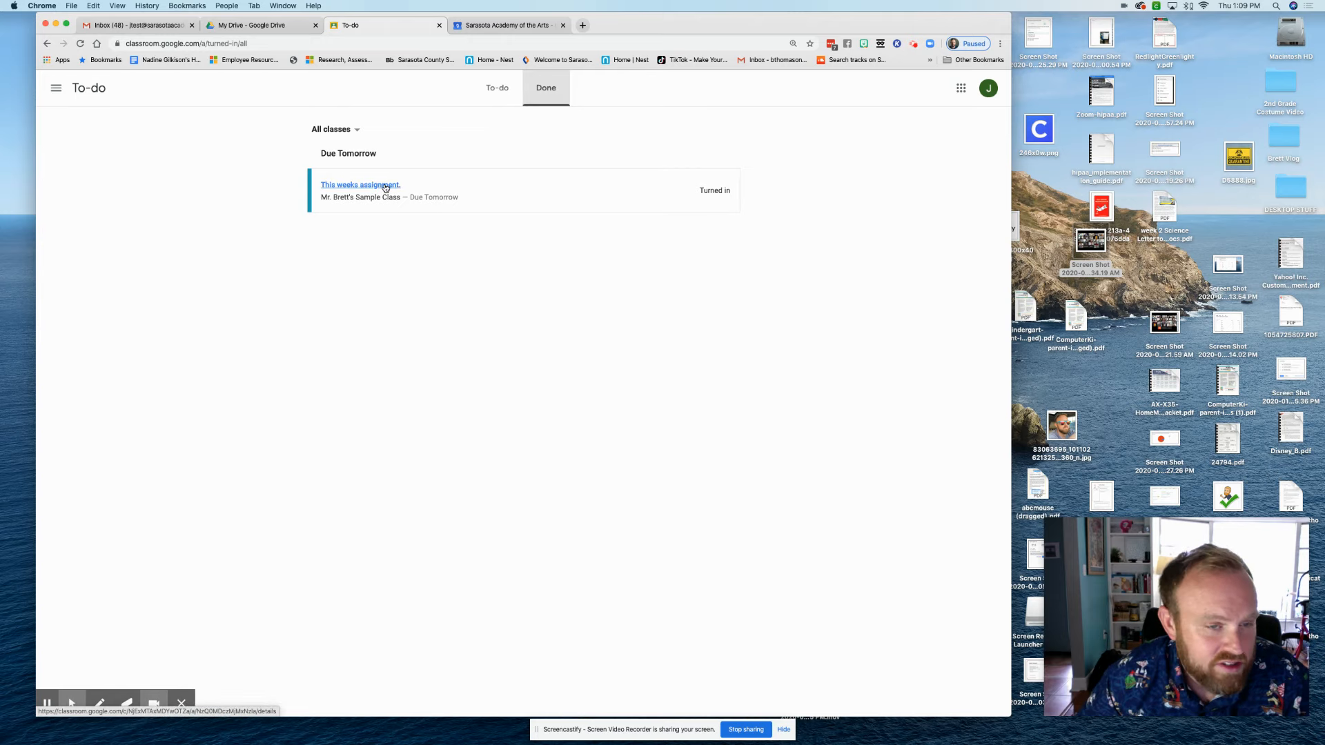
Unsubmit the turned-in 'This weeks assignment.' and confirm, returning its status to Assigned
click(385, 186)
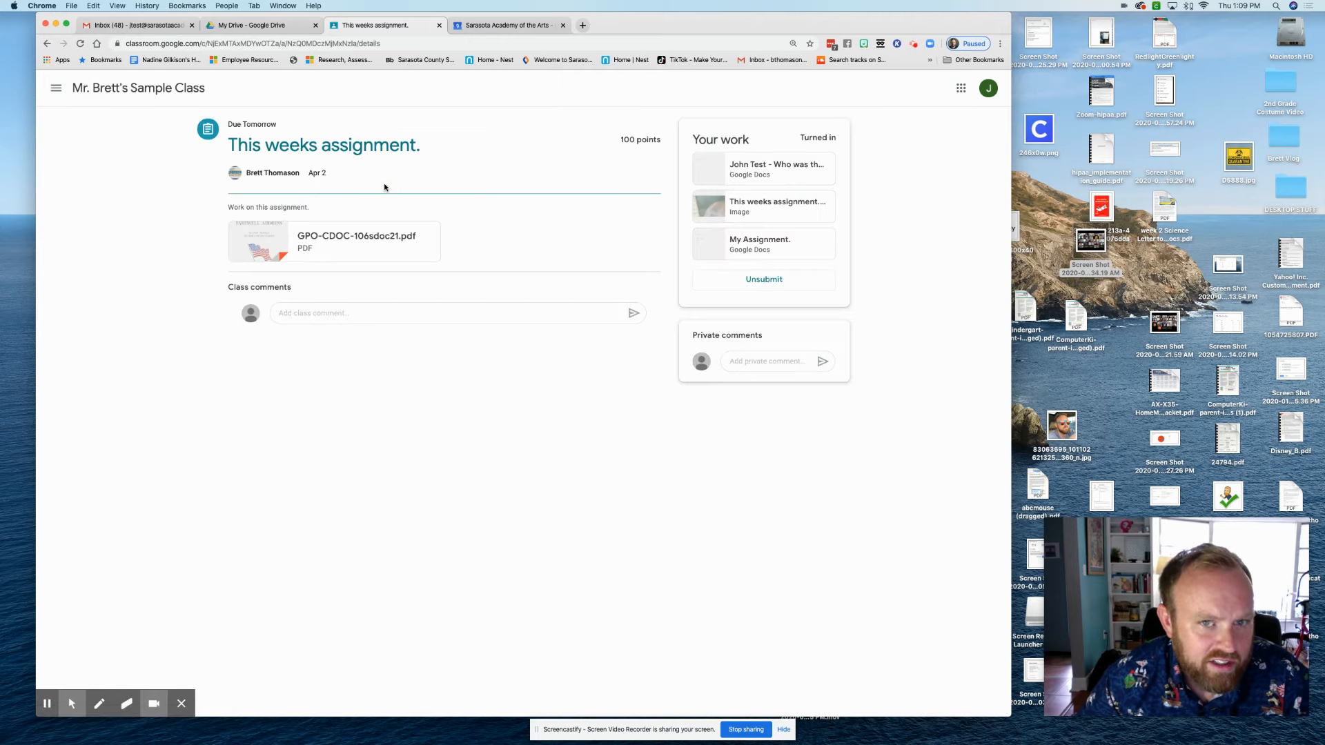
click(772, 286)
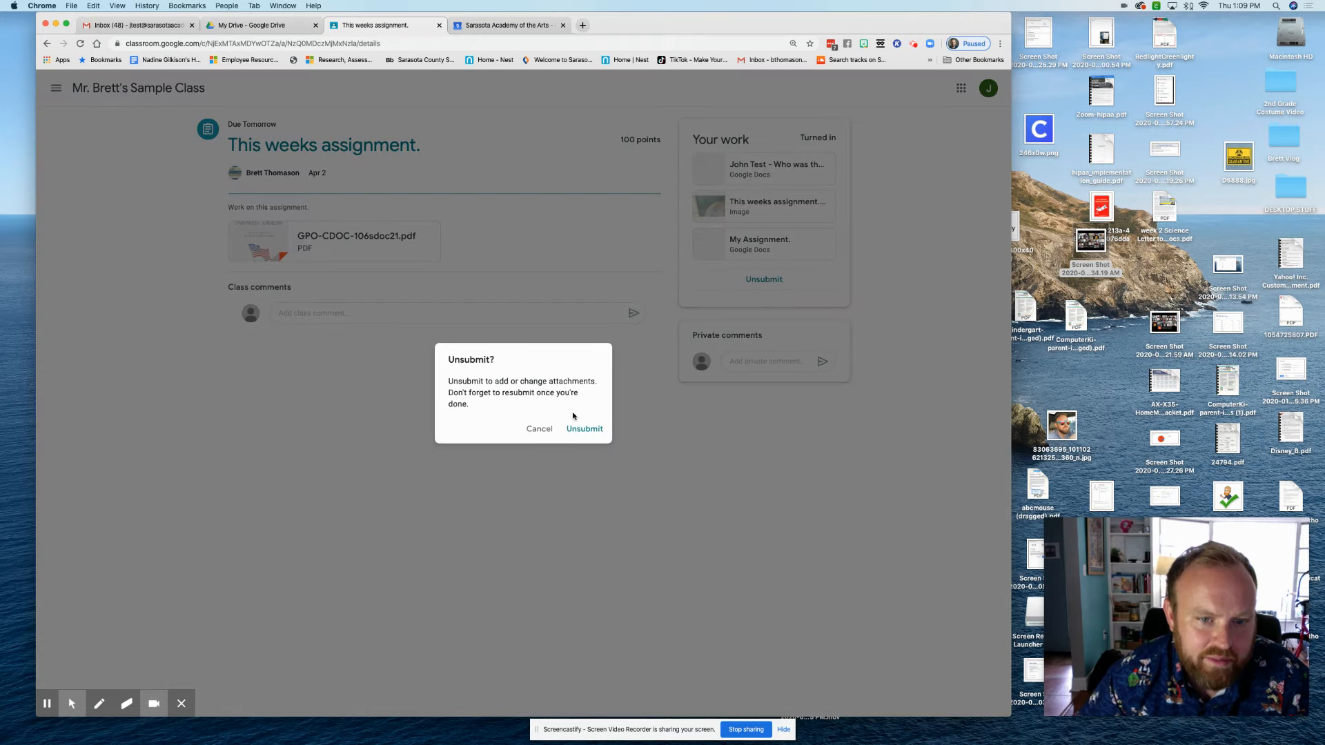
click(575, 429)
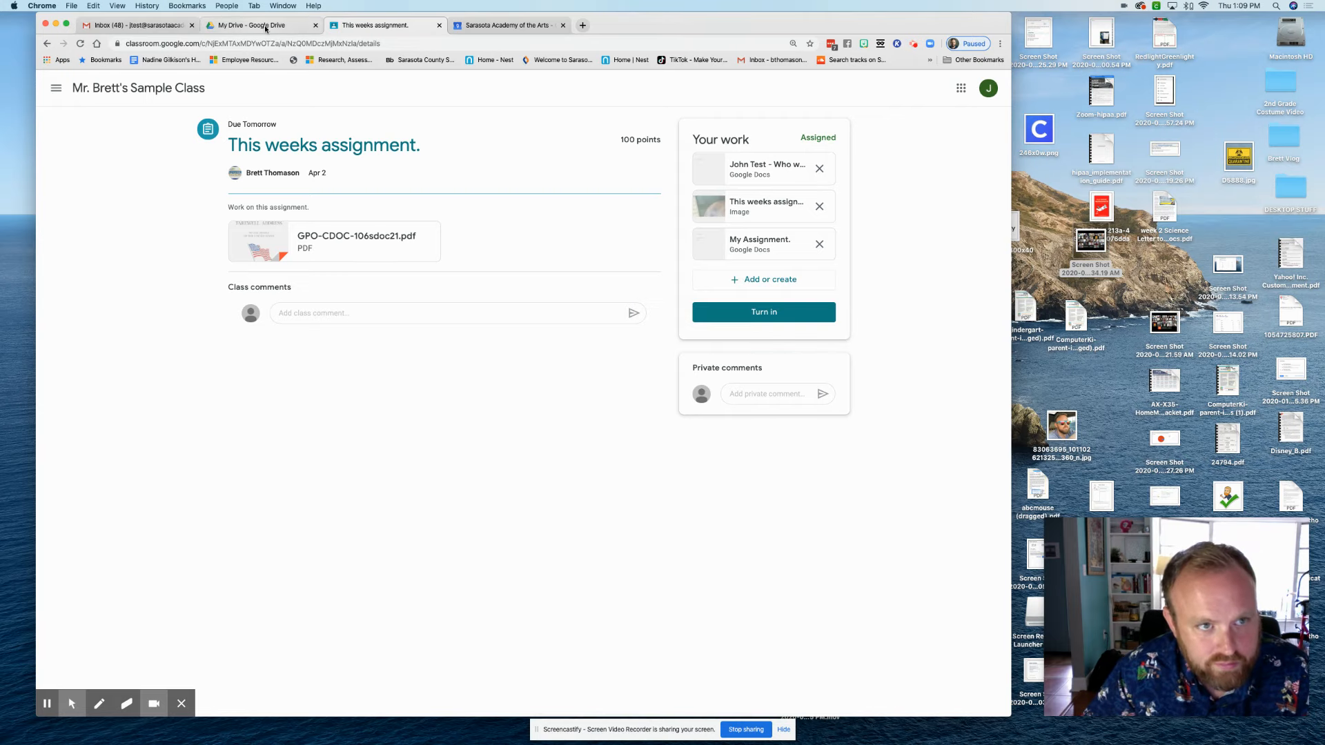
Scroll through the sample class's Stream posts, then open the Classroom Calendar of upcoming work
click(103, 91)
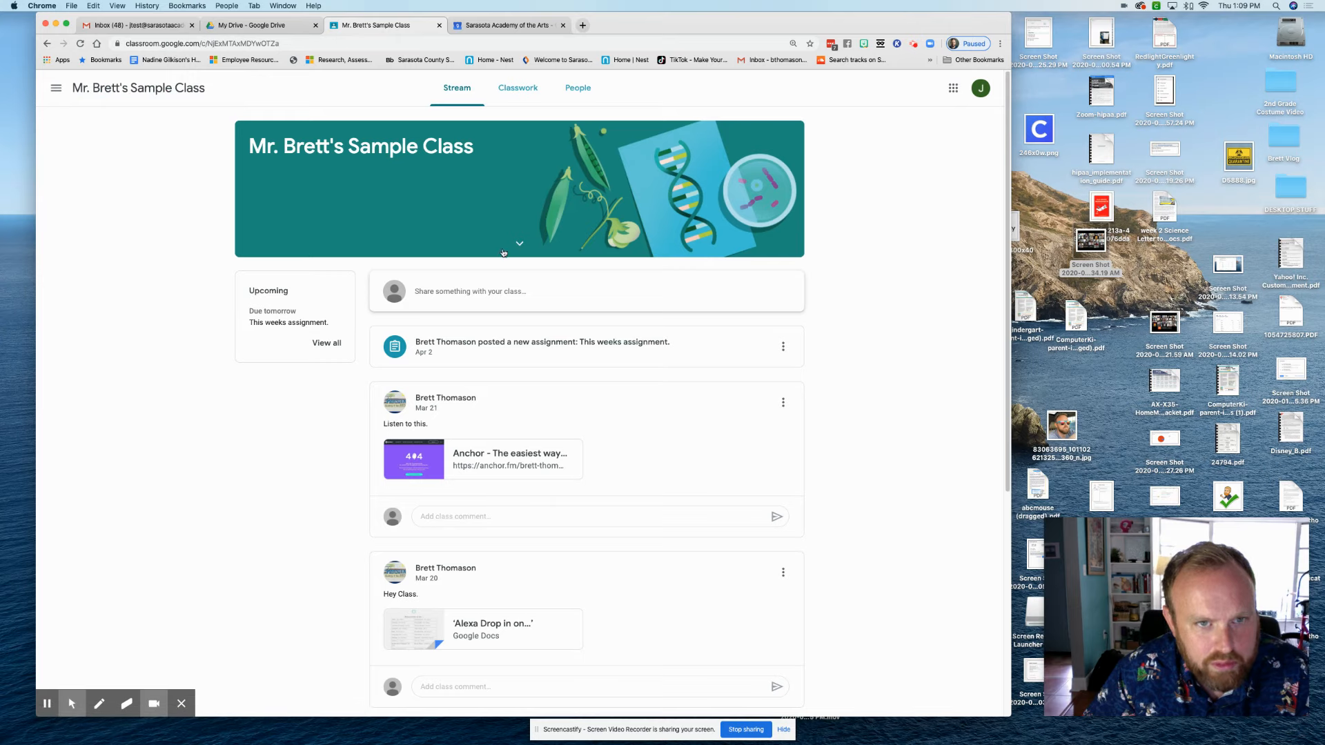
scroll(562, 433, down, 5)
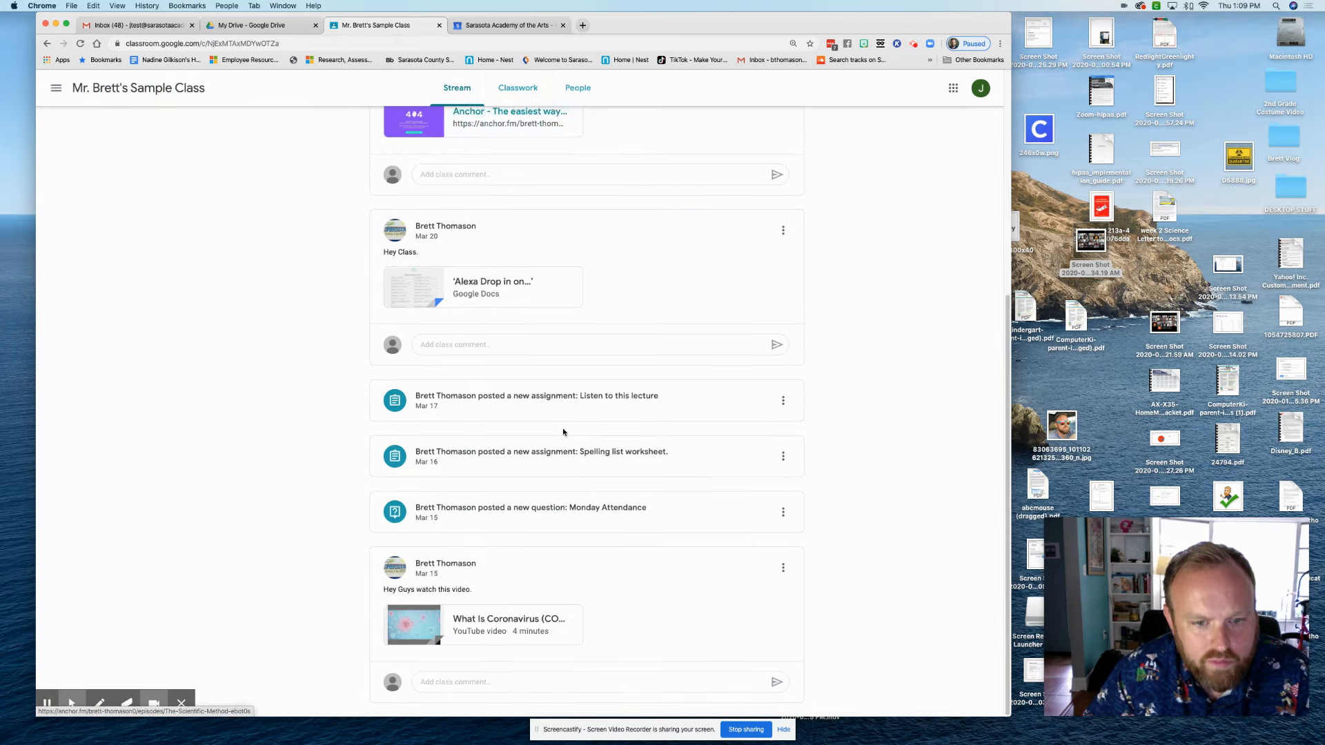
scroll(563, 433, up, 5)
click(57, 87)
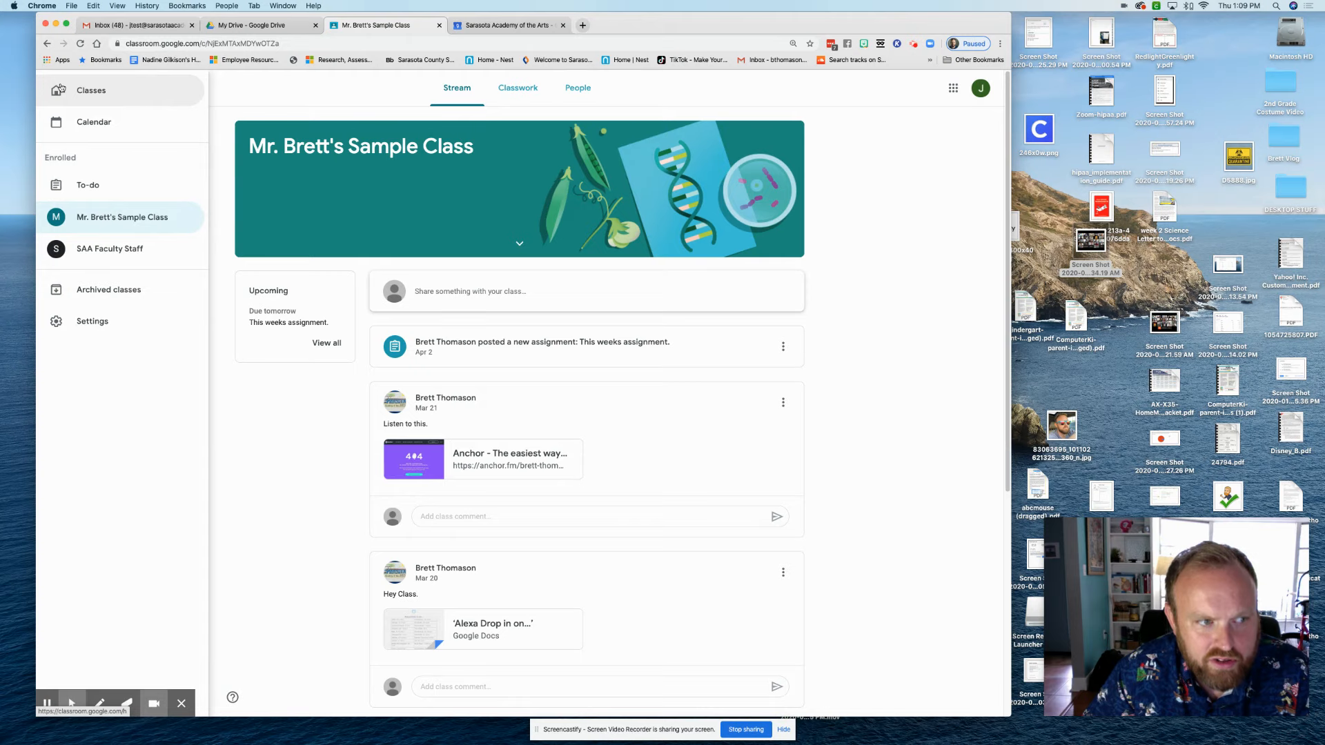
click(104, 131)
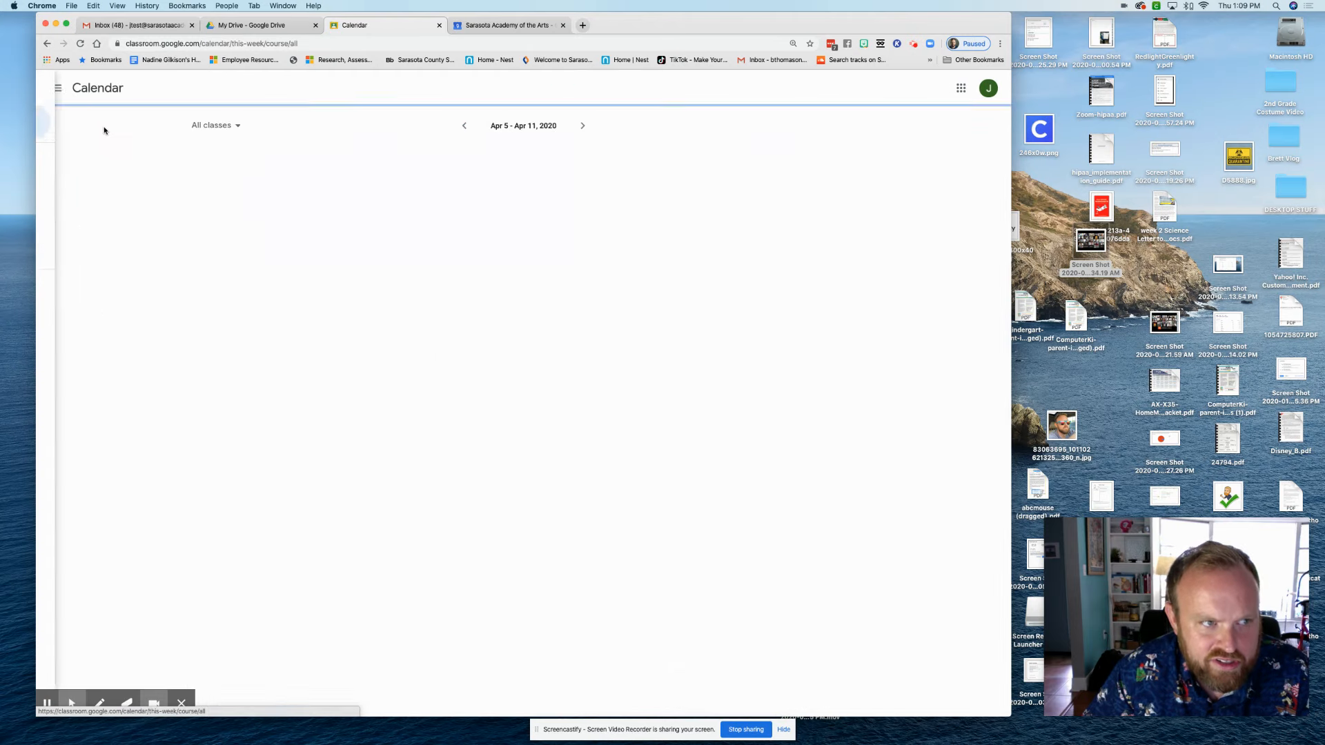
Visit the To-do list, then the Settings page showing profile and email notification preferences
click(57, 88)
click(88, 188)
click(57, 89)
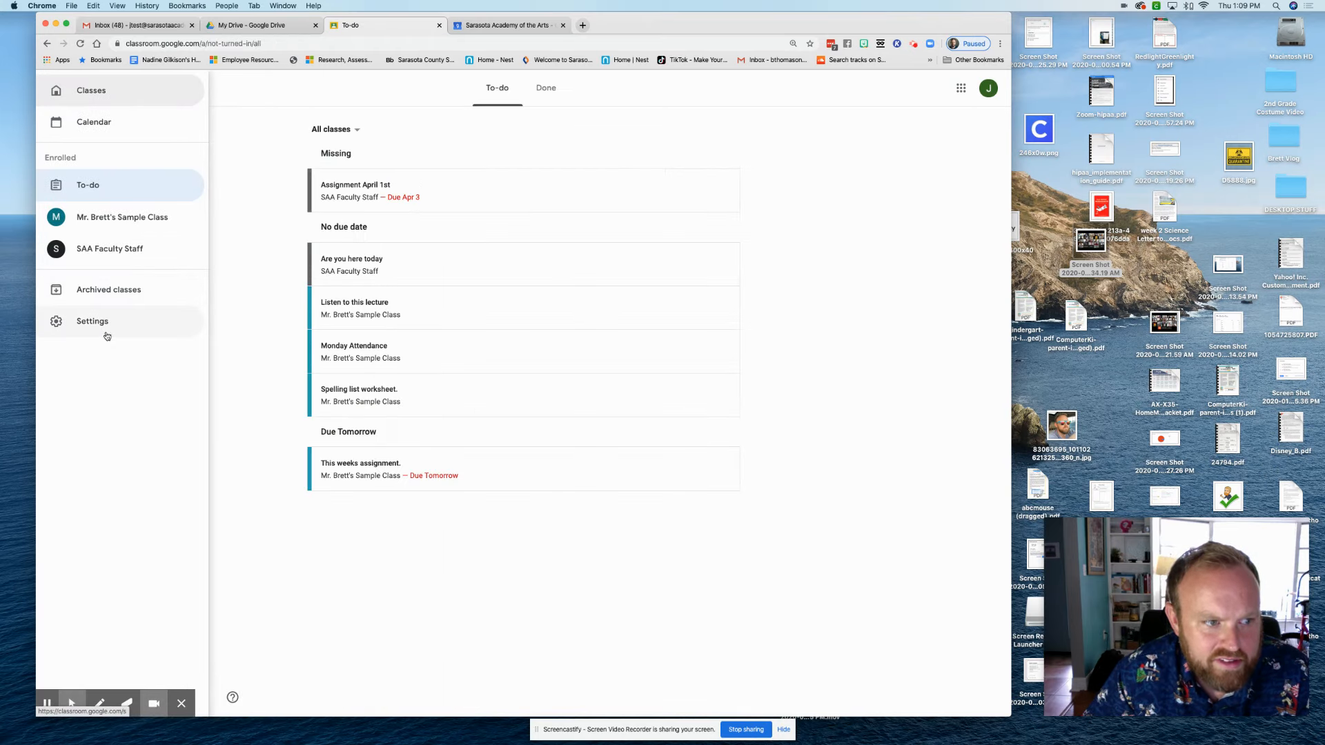
click(102, 322)
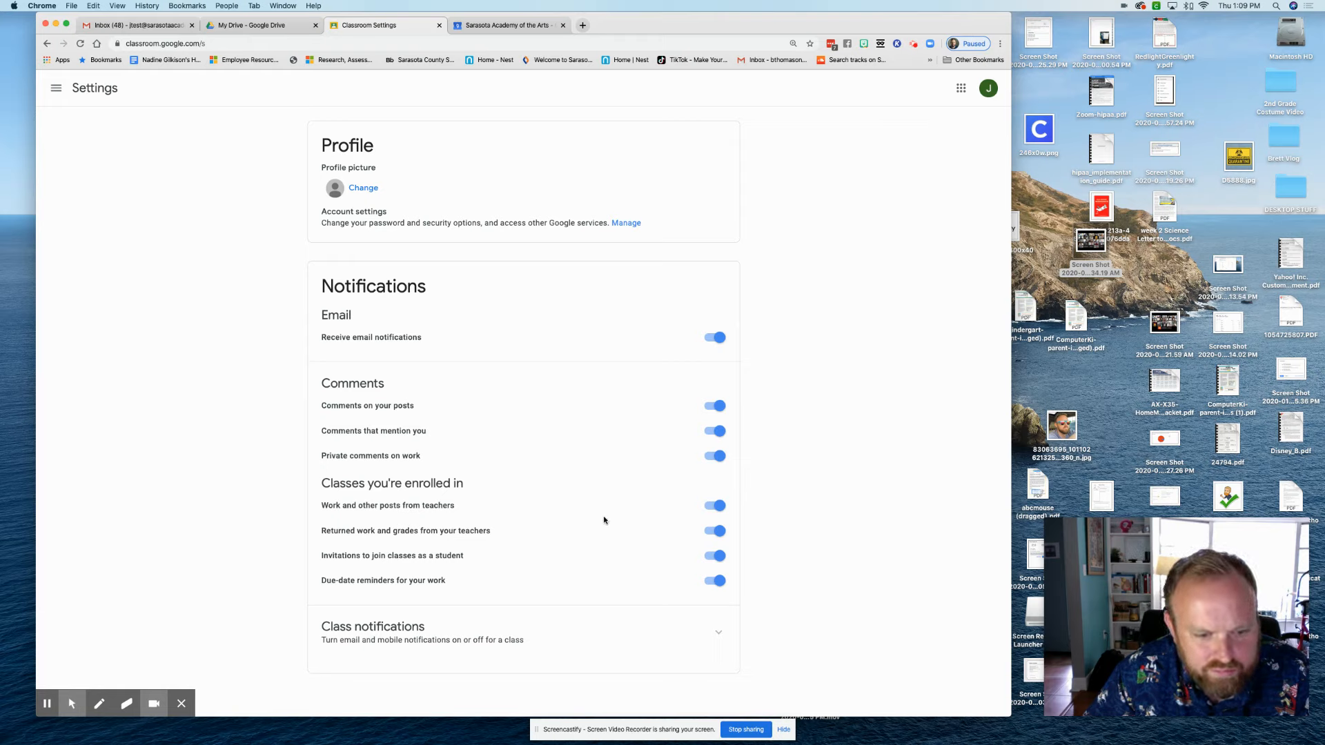
click(57, 90)
Return to the Classes overview, peek at the Google apps grid, and check the Drive tab
click(83, 93)
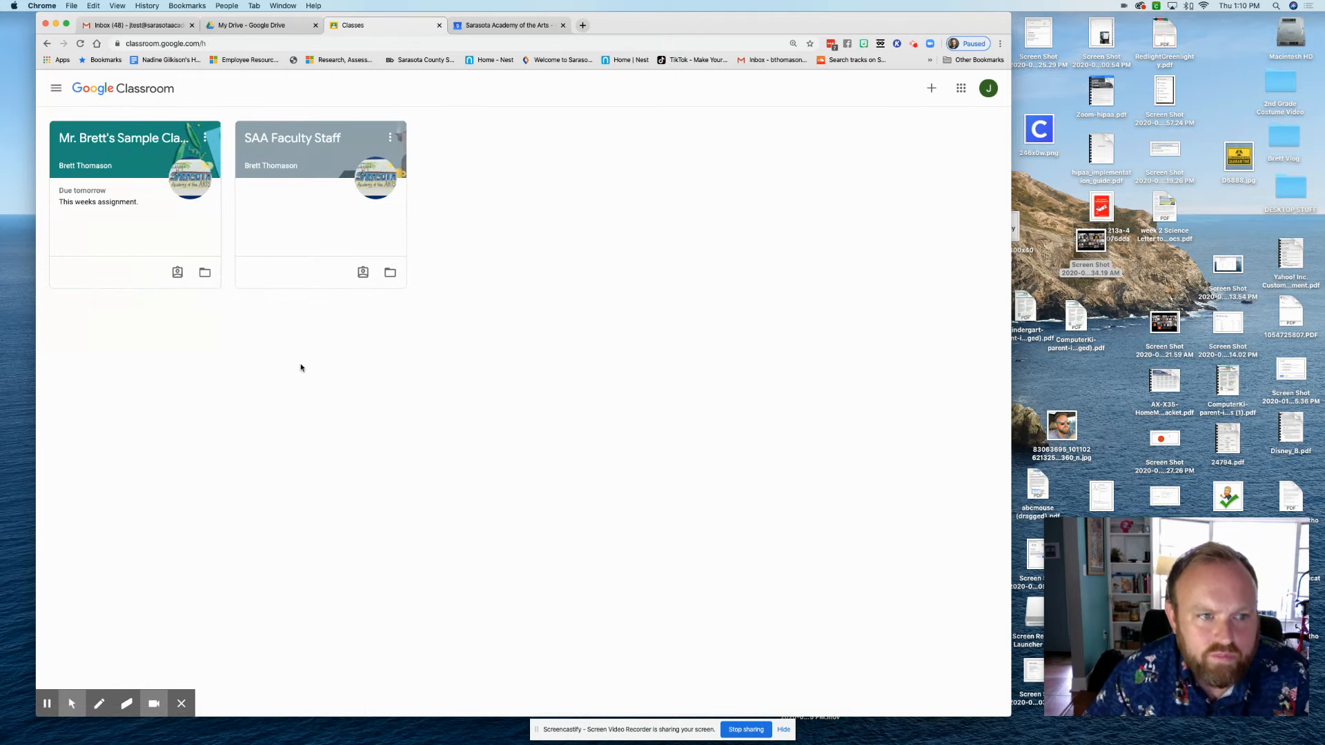
click(961, 88)
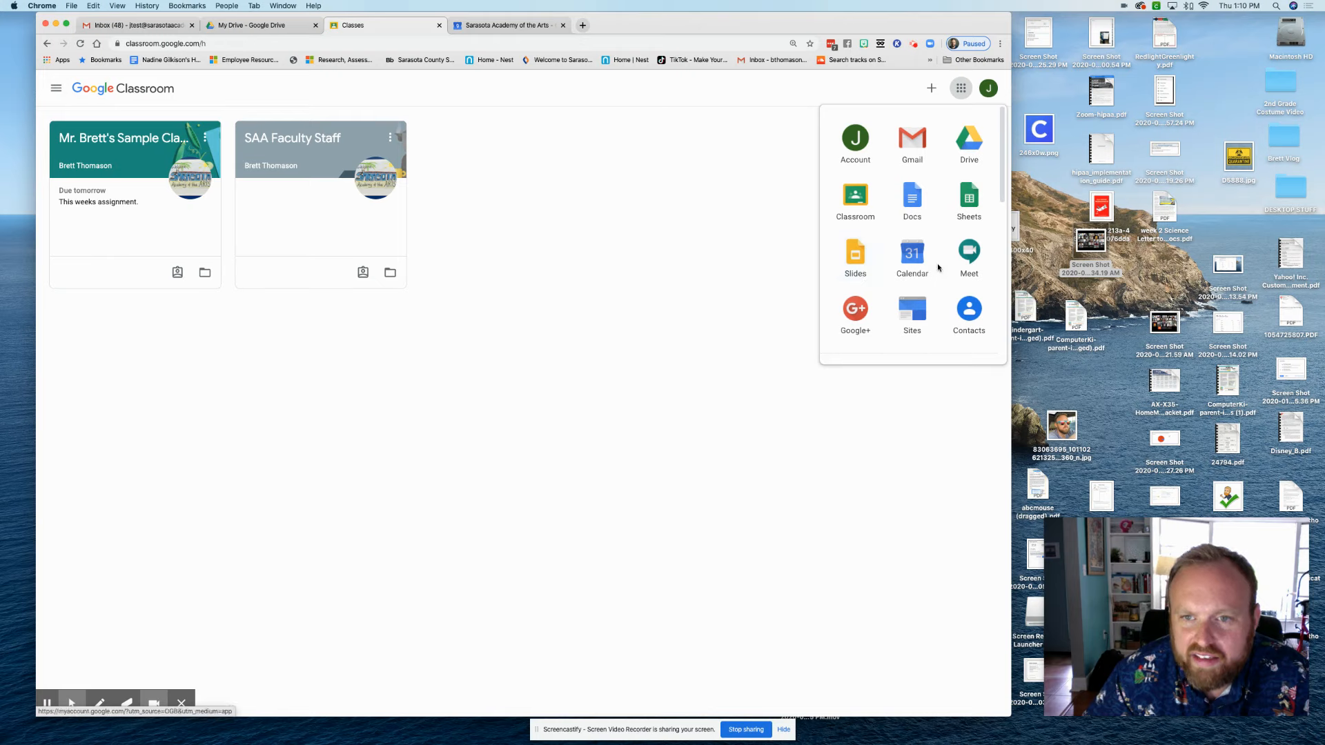
click(655, 239)
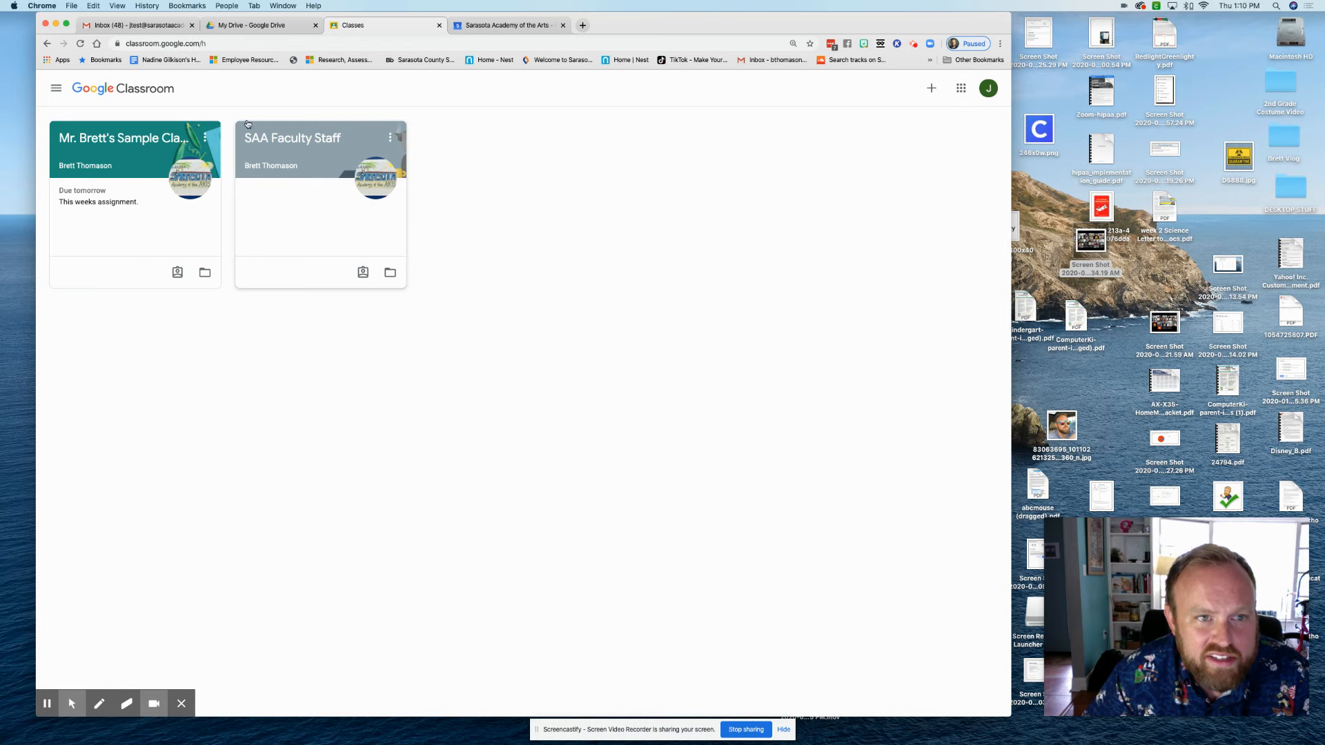
click(256, 28)
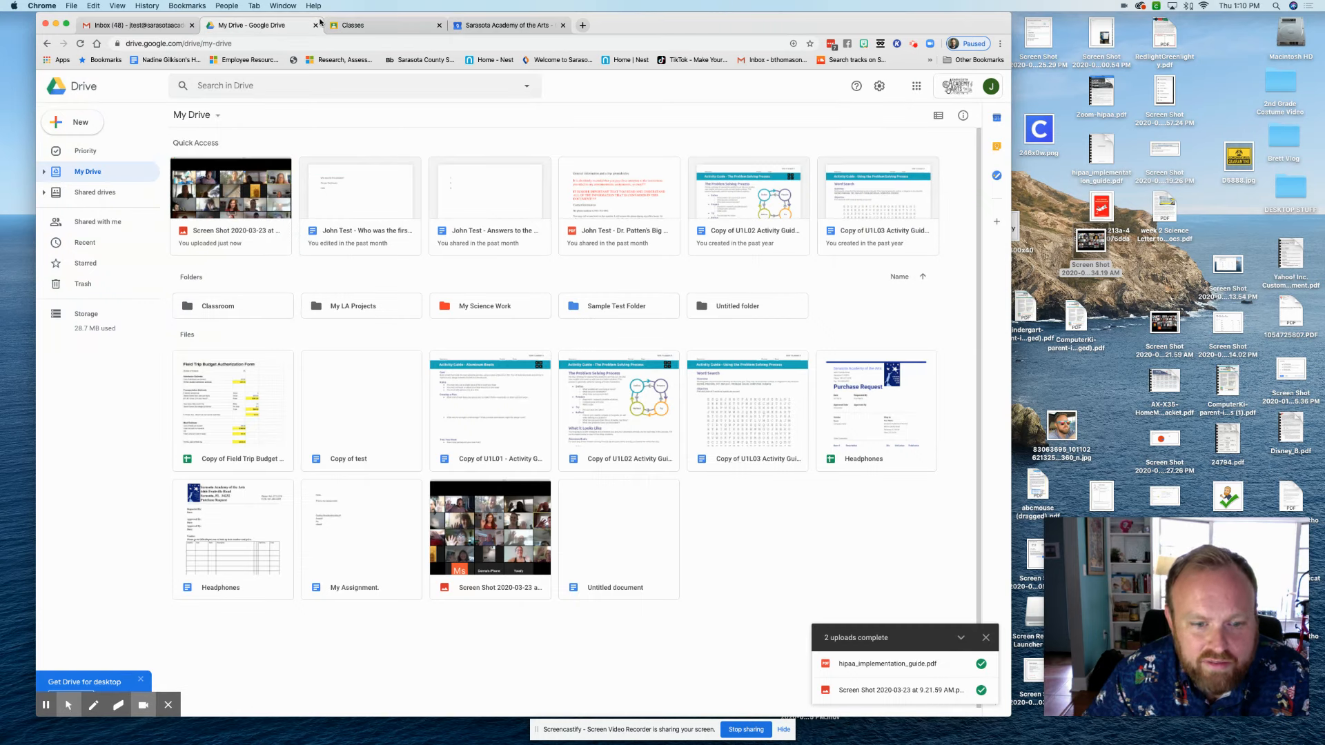
click(357, 29)
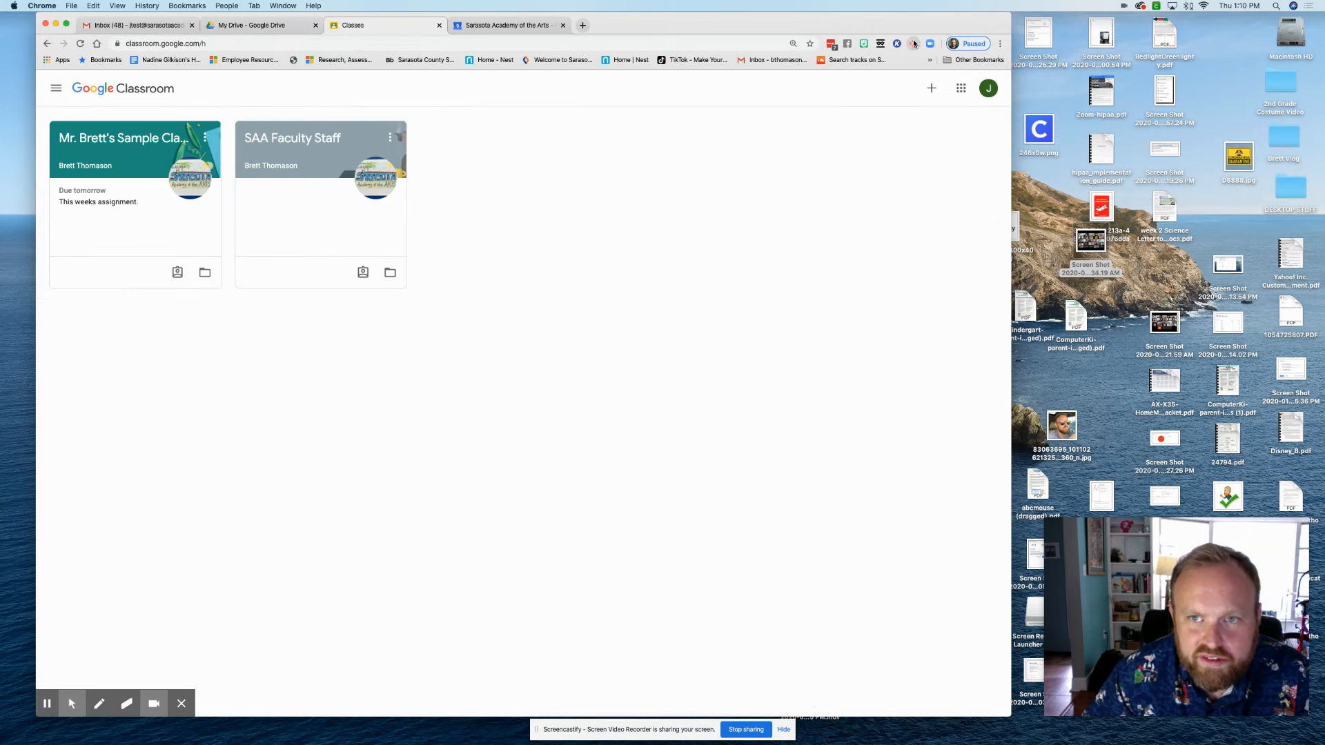